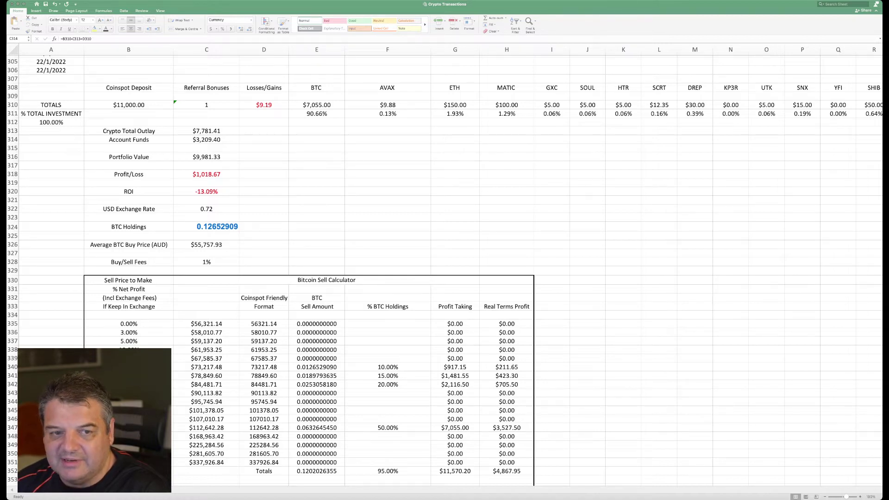
Inspect the Account Funds and total Coinspot Deposit formulas, and examine the column headers across the start of the transaction log.
click(206, 139)
click(129, 105)
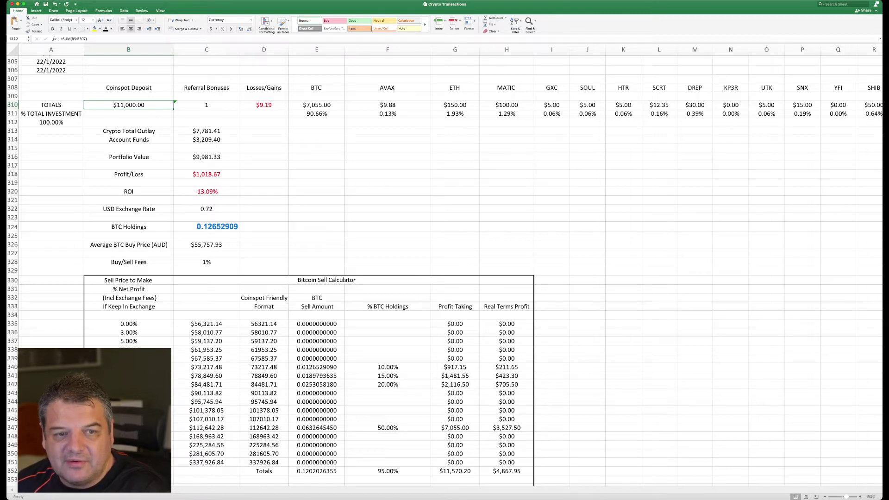
scroll(445, 271, up, 20)
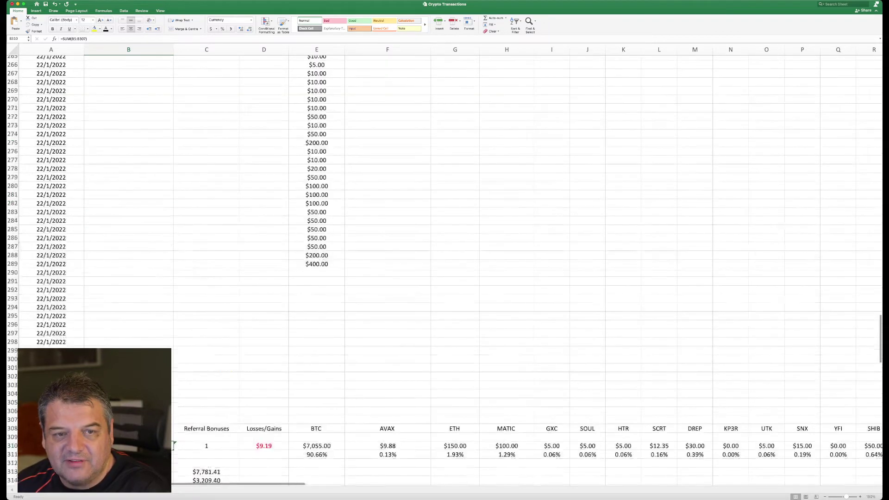
scroll(444, 271, up, 20)
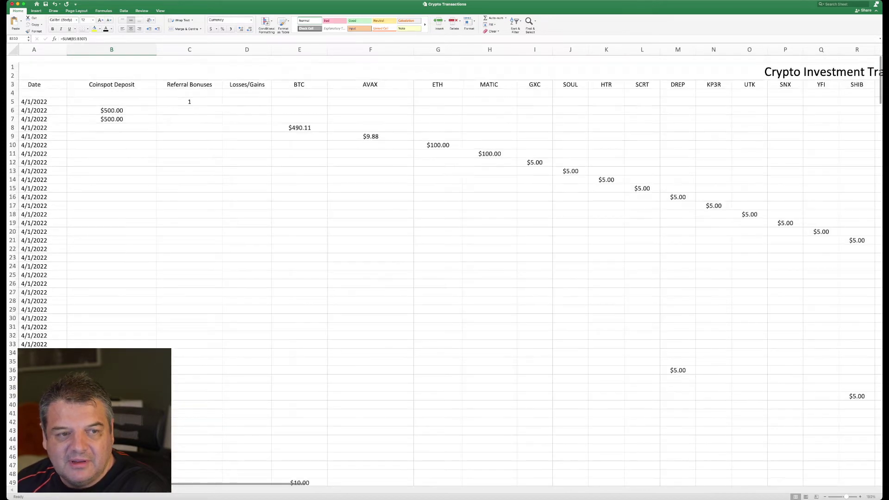
scroll(445, 271, right, 1)
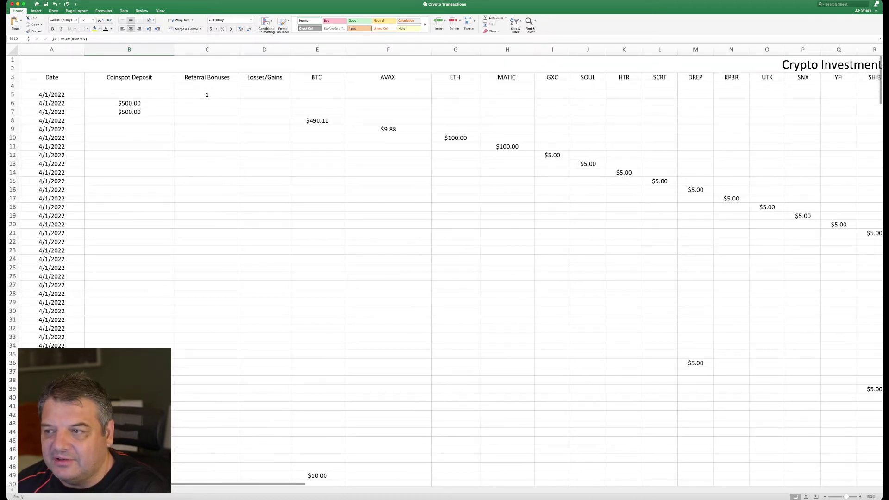
scroll(451, 267, right, 5)
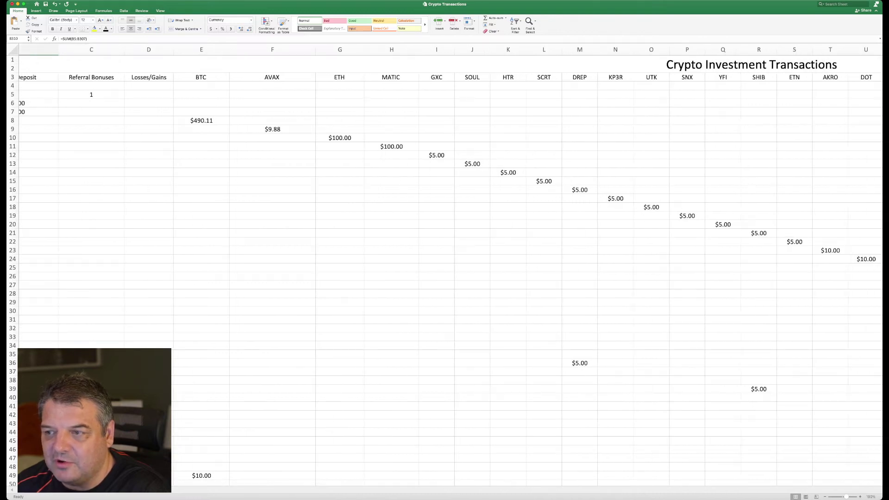
scroll(451, 268, left, 5)
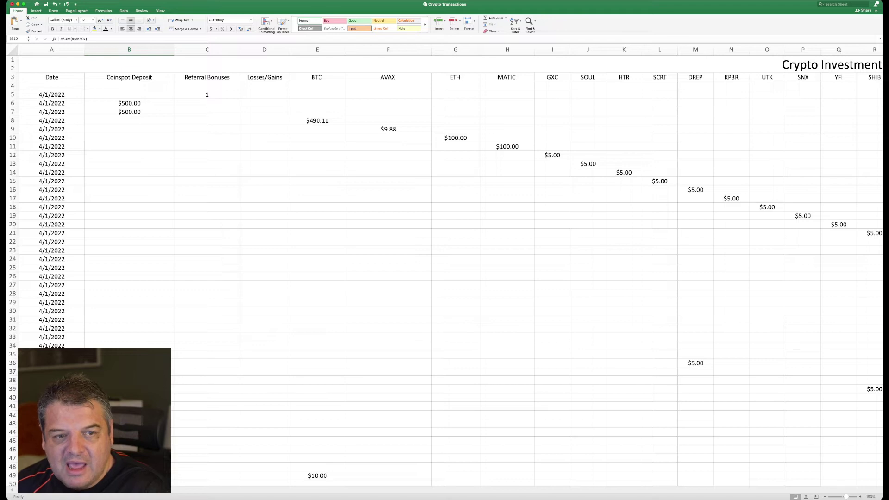
Inspect the first logged entries: the referral bonus in C5, the deposits in B6 and B7, and the BTC purchase in E8.
click(207, 94)
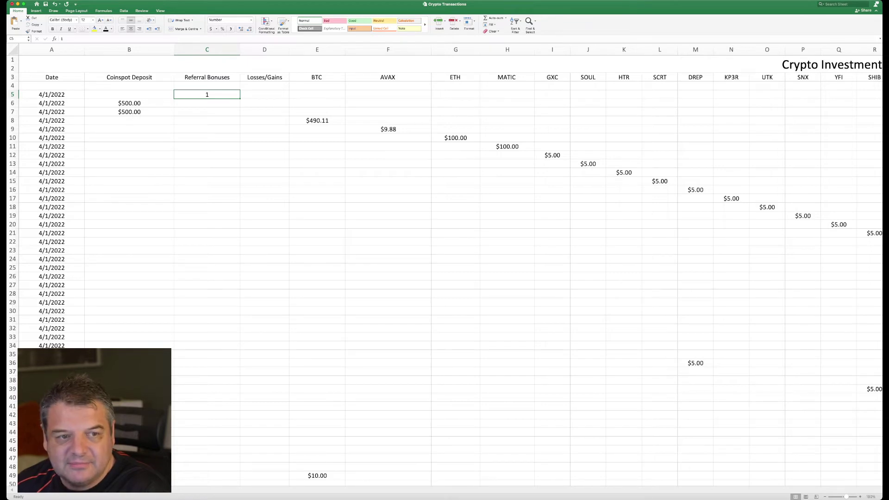
click(129, 103)
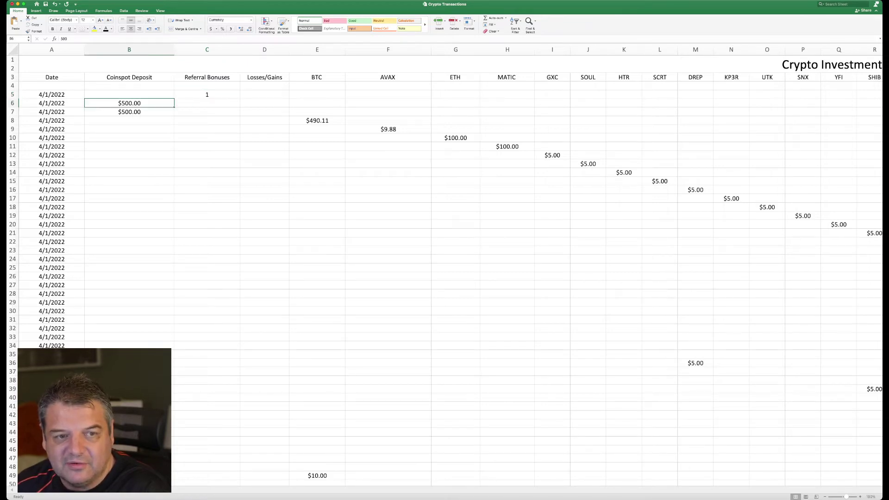
click(129, 112)
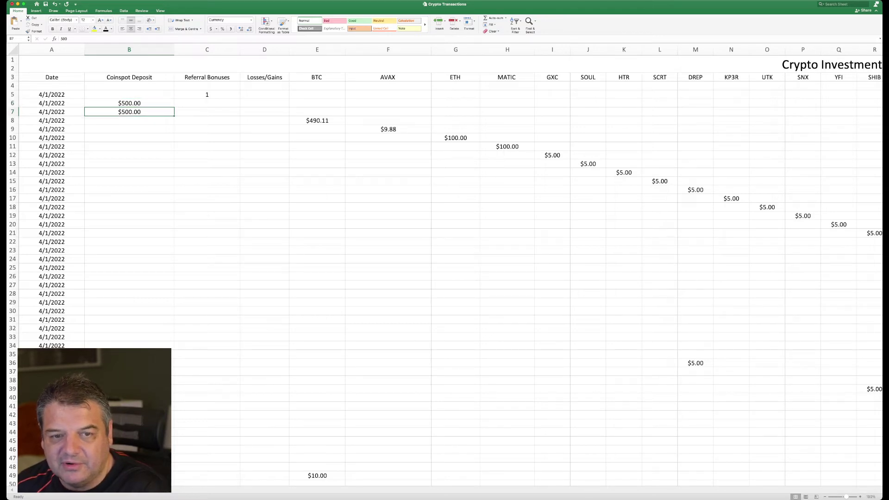
click(318, 120)
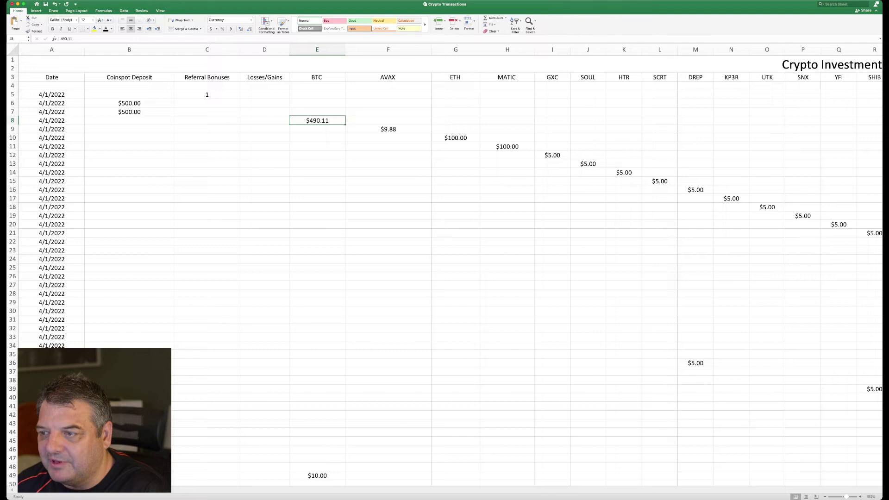
Examine the dated deposits, losses/gains and coin purchases through the whole transaction log down to the totals section.
scroll(445, 271, down, 11)
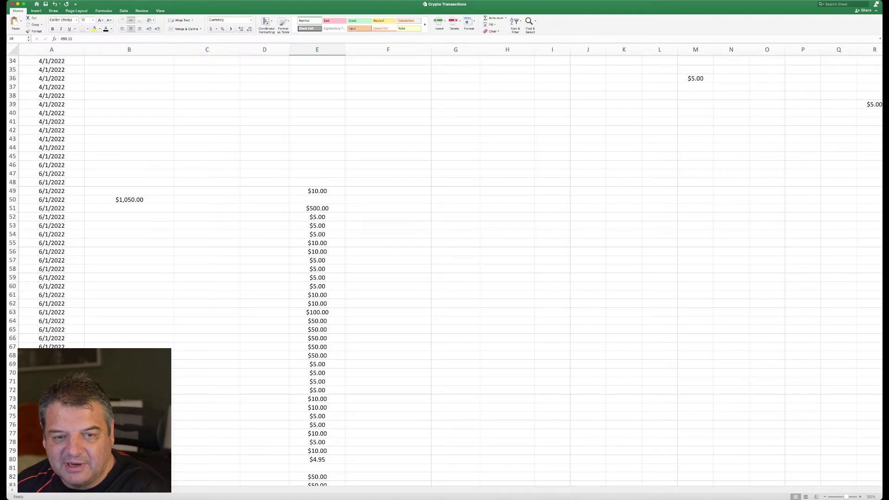
scroll(445, 271, down, 20)
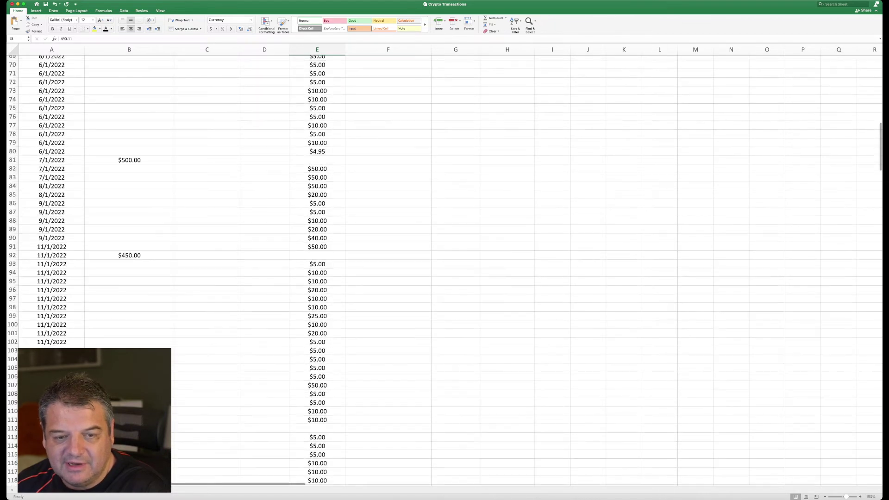
scroll(445, 271, down, 13)
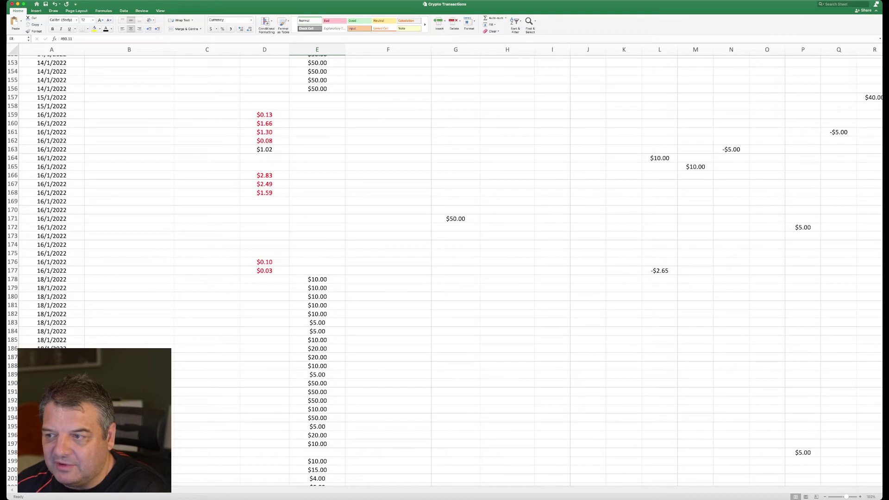
scroll(445, 271, down, 1)
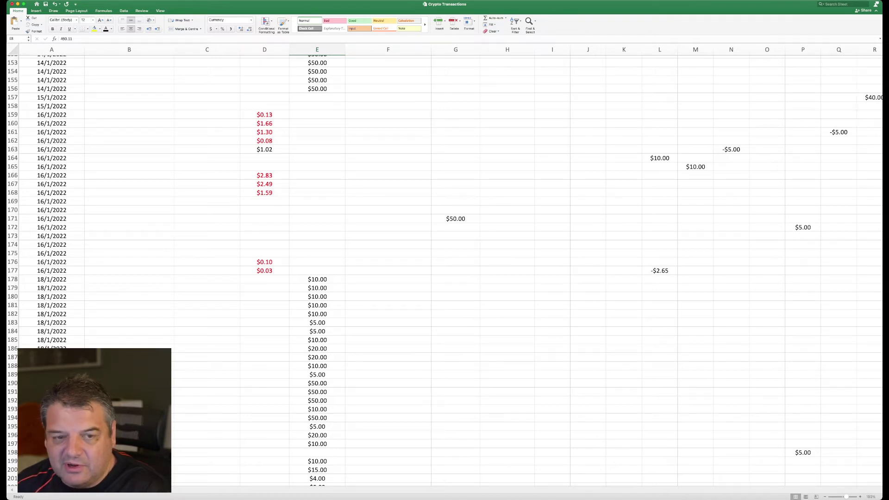
scroll(444, 272, down, 1)
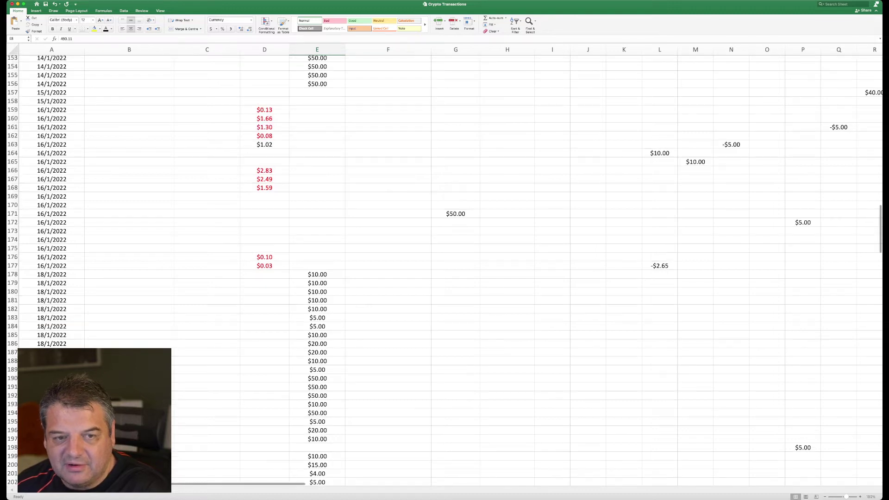
scroll(445, 271, down, 10)
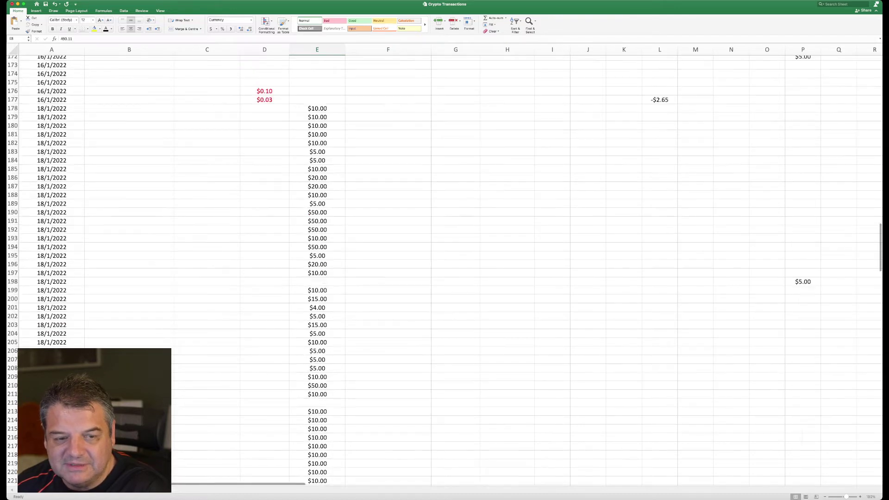
scroll(444, 272, down, 14)
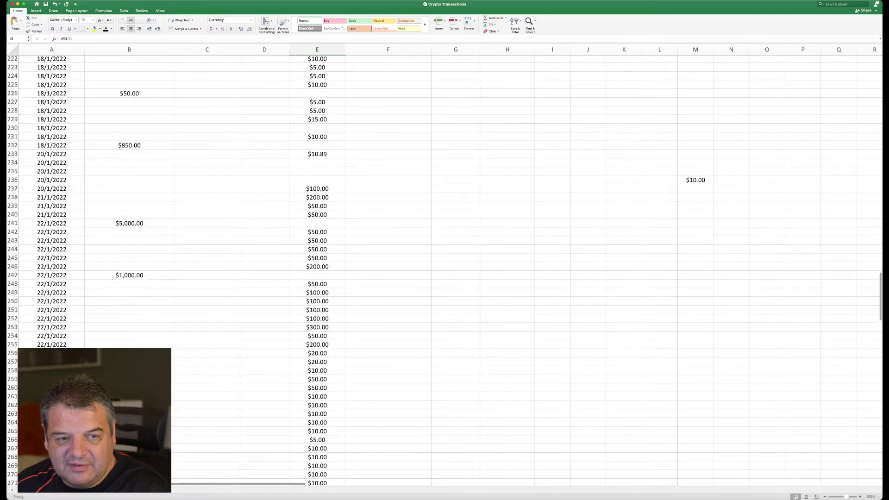
scroll(444, 271, down, 13)
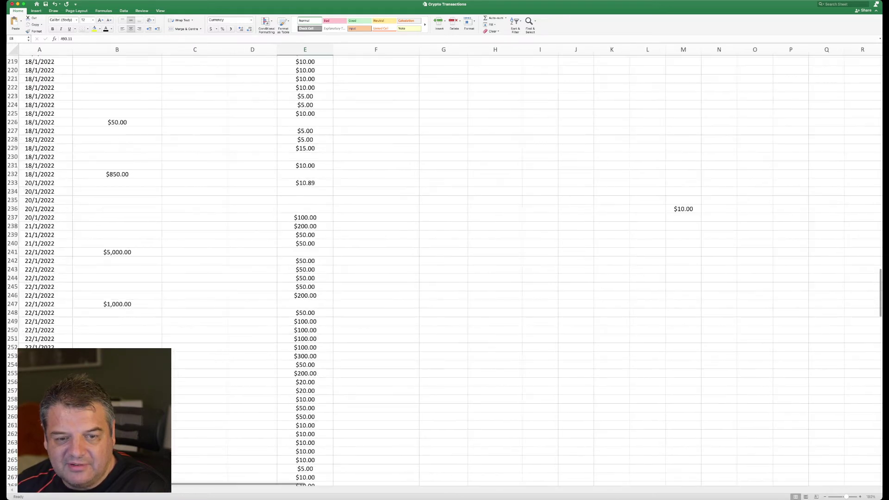
scroll(445, 271, down, 14)
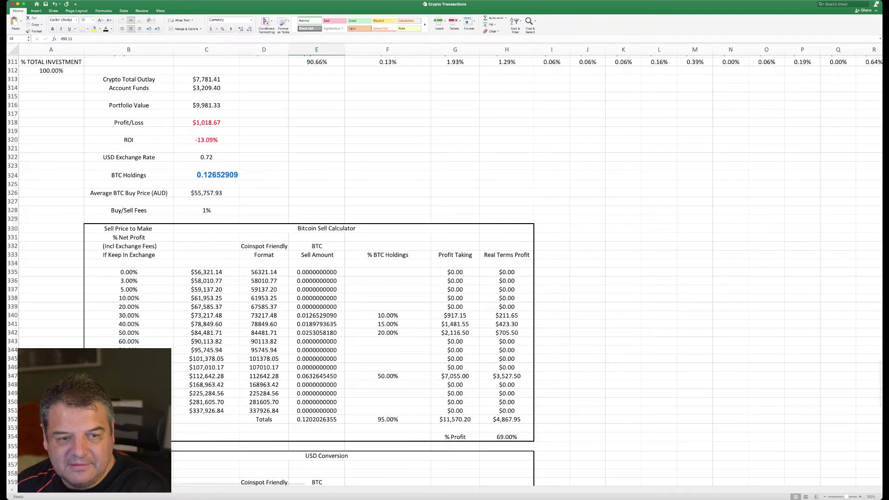
Examine the portfolio summary, the Bitcoin Sell Calculator and the USD Conversion table beneath the transaction totals.
scroll(445, 271, down, 1)
scroll(445, 271, down, 2)
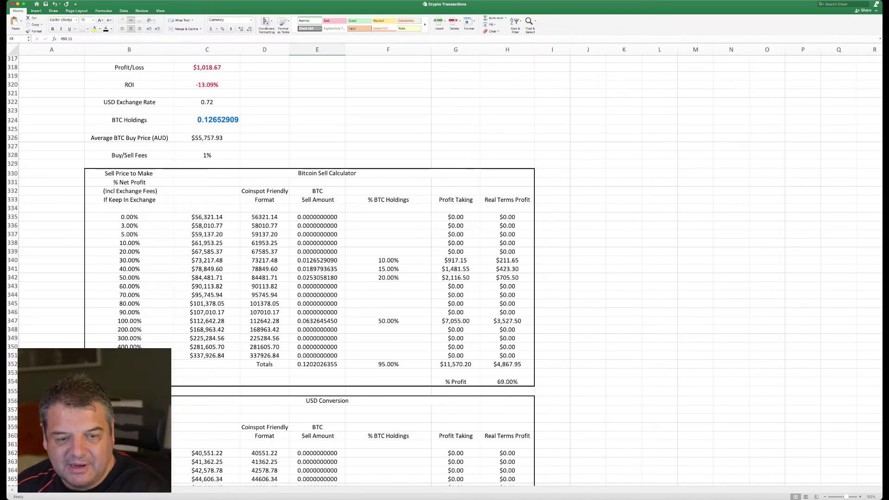
scroll(444, 271, down, 8)
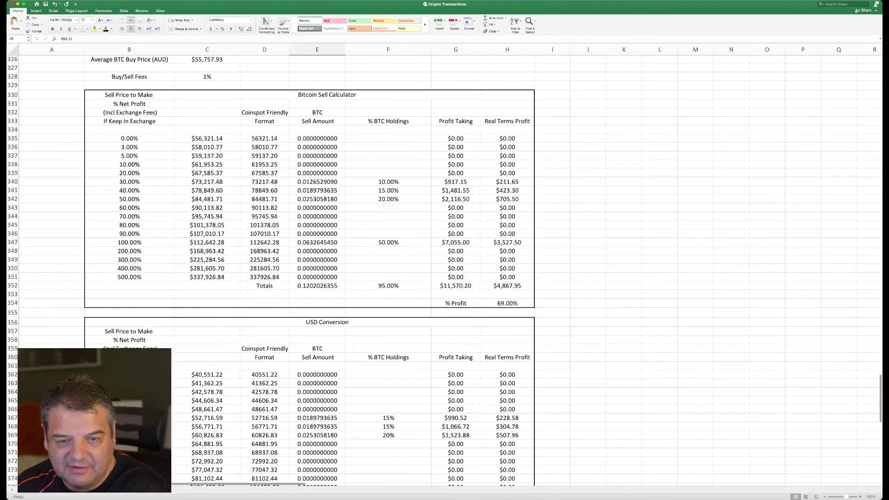
scroll(444, 271, down, 5)
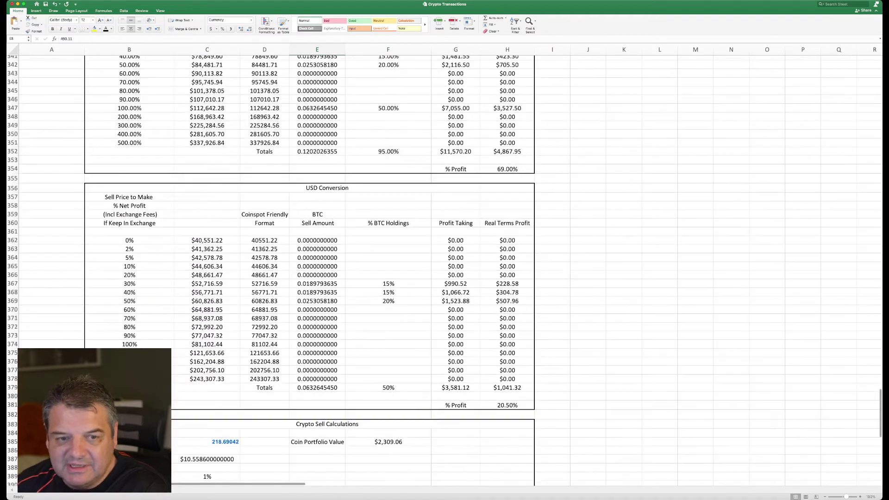
scroll(445, 271, down, 3)
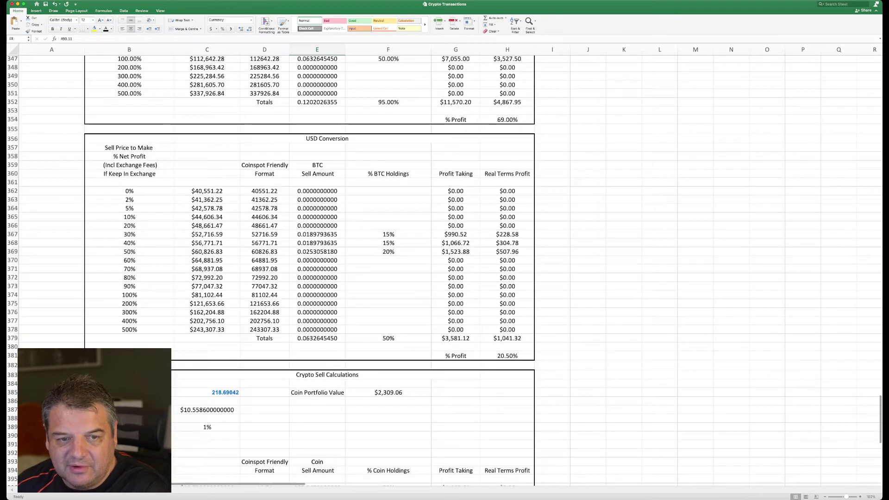
scroll(444, 271, up, 5)
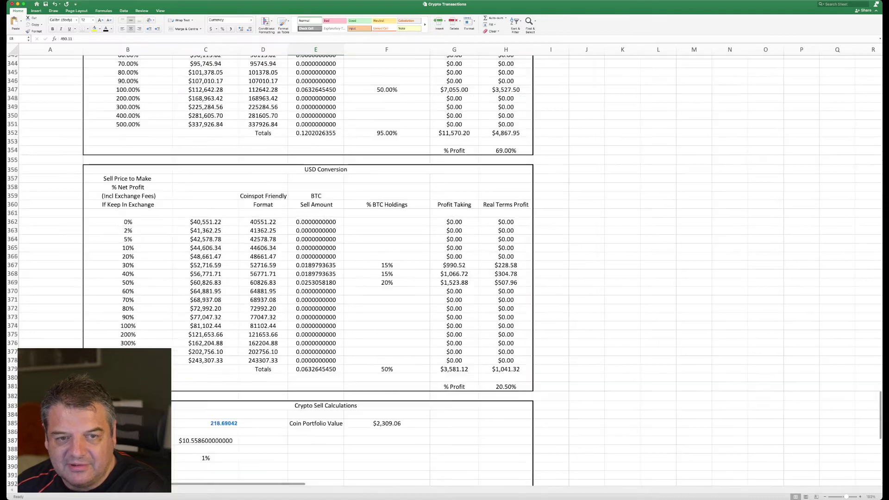
scroll(444, 271, up, 3)
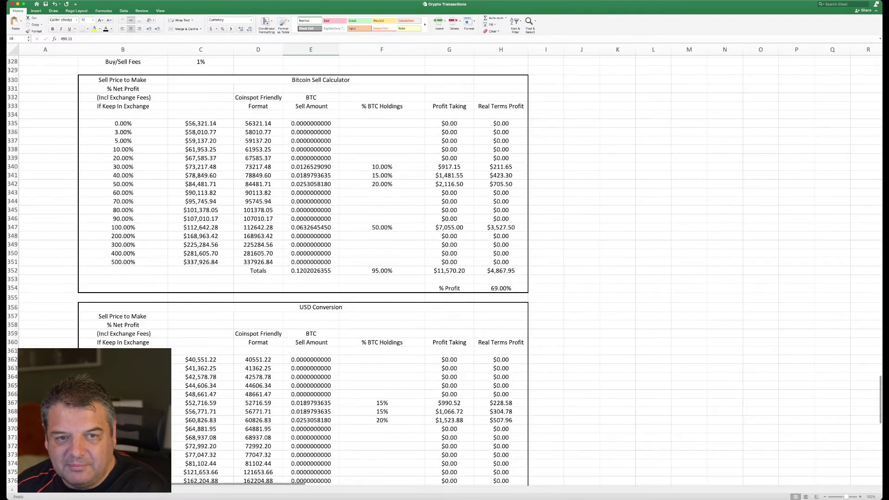
scroll(445, 271, down, 5)
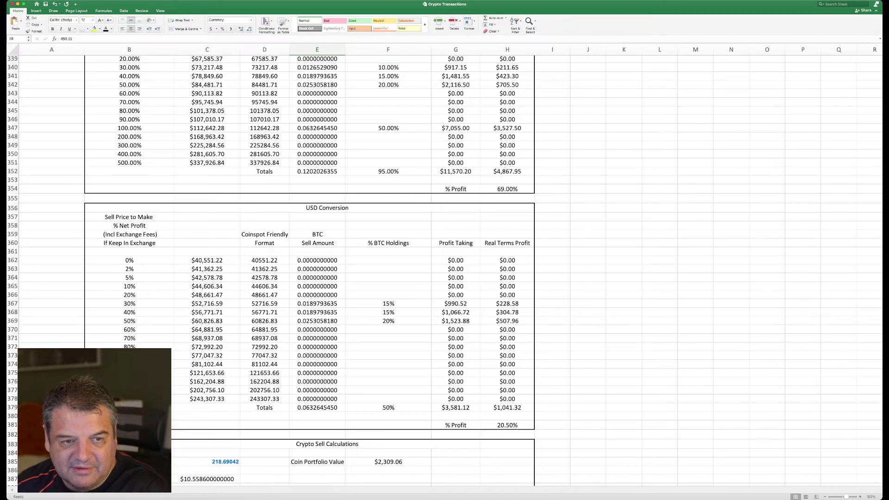
scroll(444, 270, up, 1)
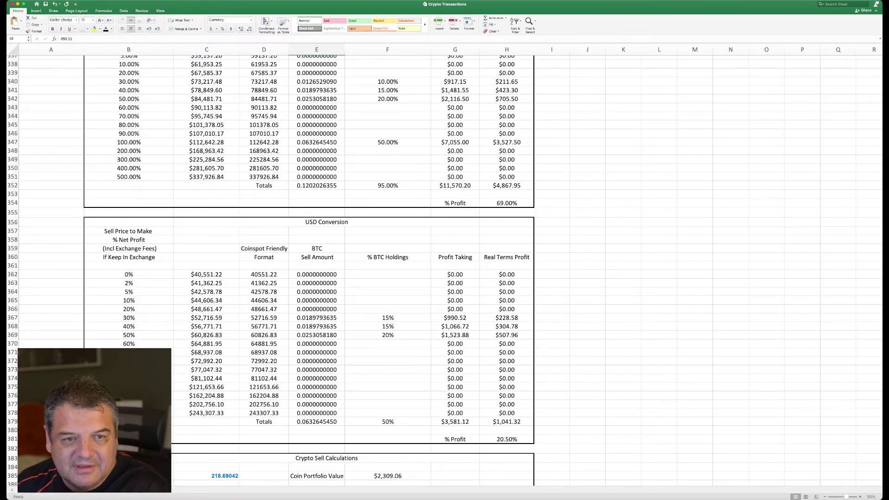
scroll(444, 271, up, 2)
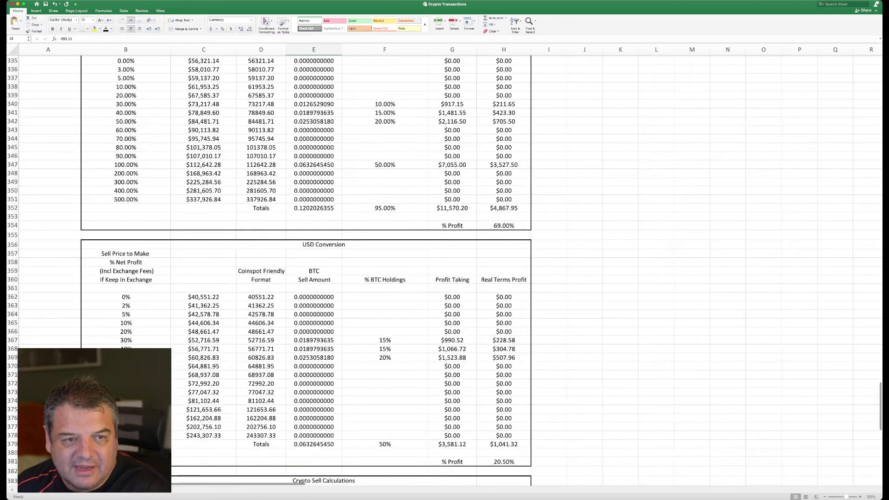
Inspect the 20% profit rows in the Bitcoin Sell Calculator and USD Conversion tables, including the USD sell price formula in C366.
click(126, 95)
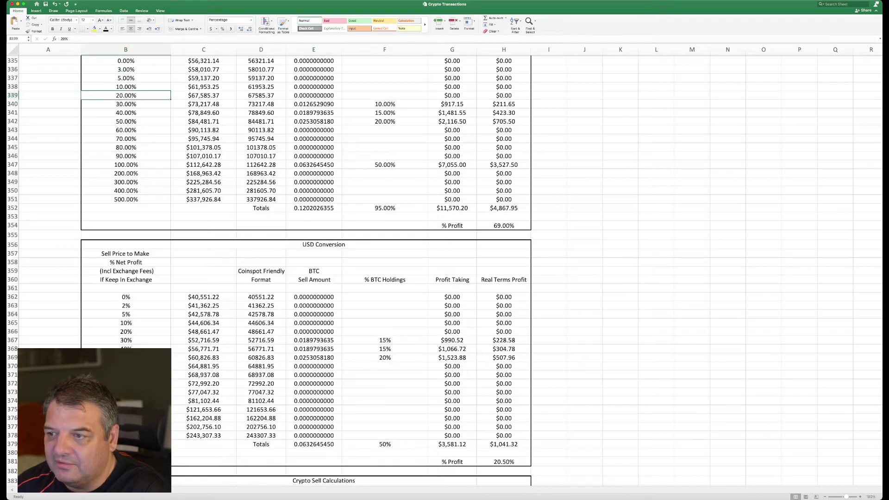
click(126, 332)
click(204, 331)
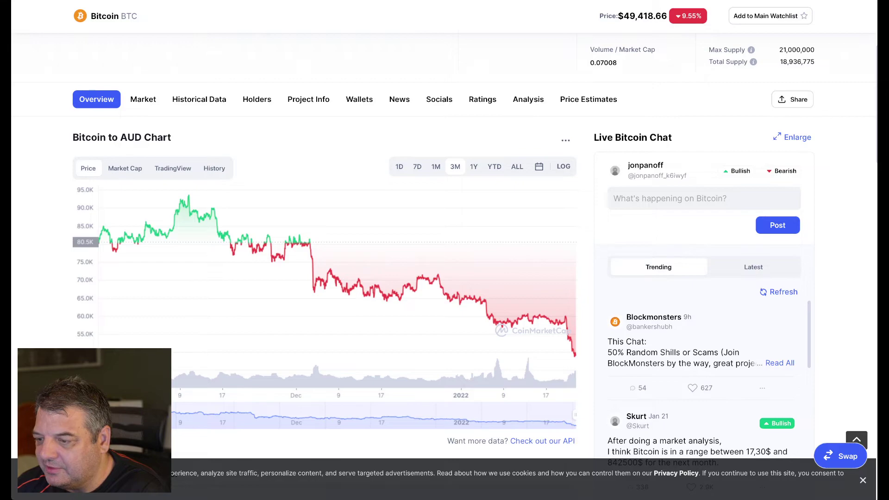
Switch back to the Crypto Transactions workbook in Excel and inspect the formula behind the Coinspot Deposit heading in B308.
key(super+Tab)
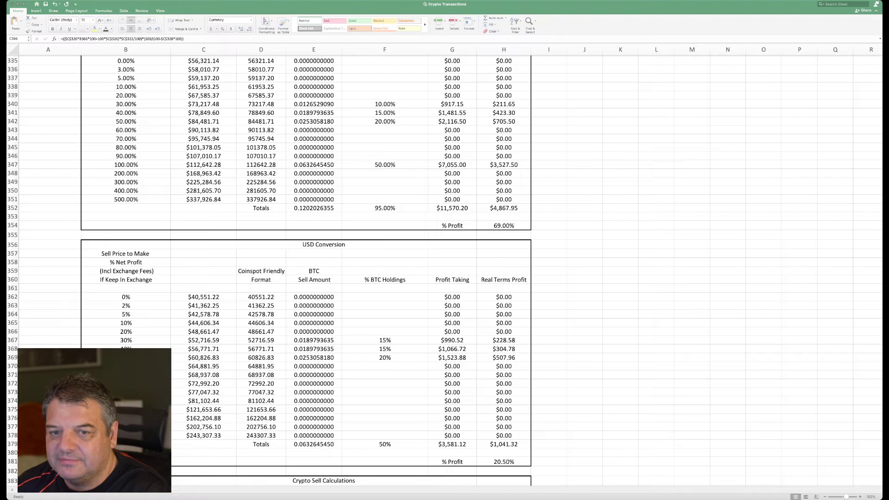
scroll(444, 272, up, 10)
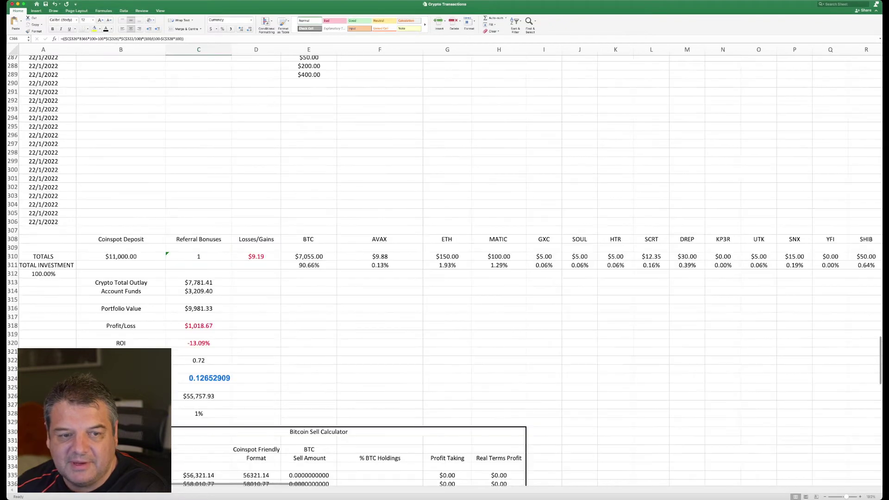
scroll(445, 272, down, 3)
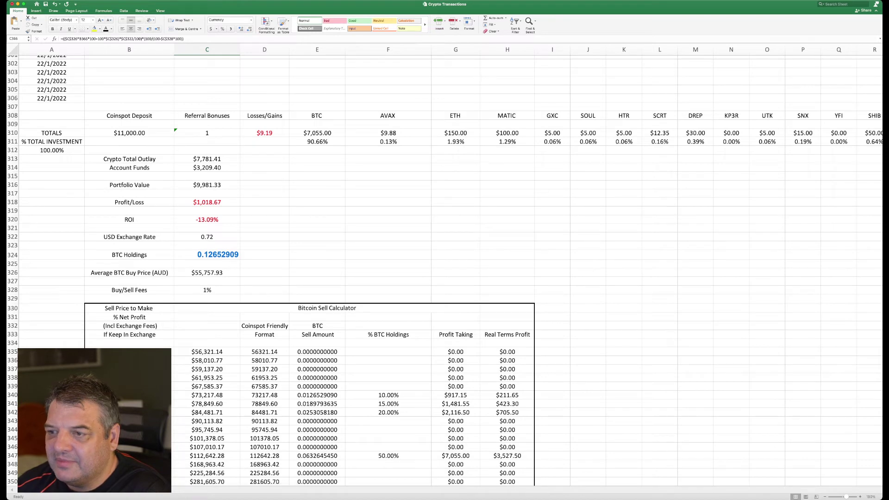
click(129, 115)
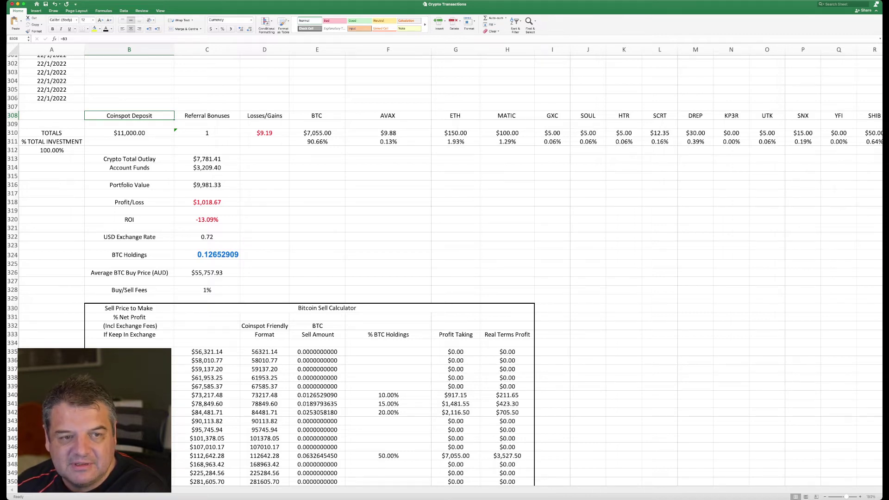
key(F2)
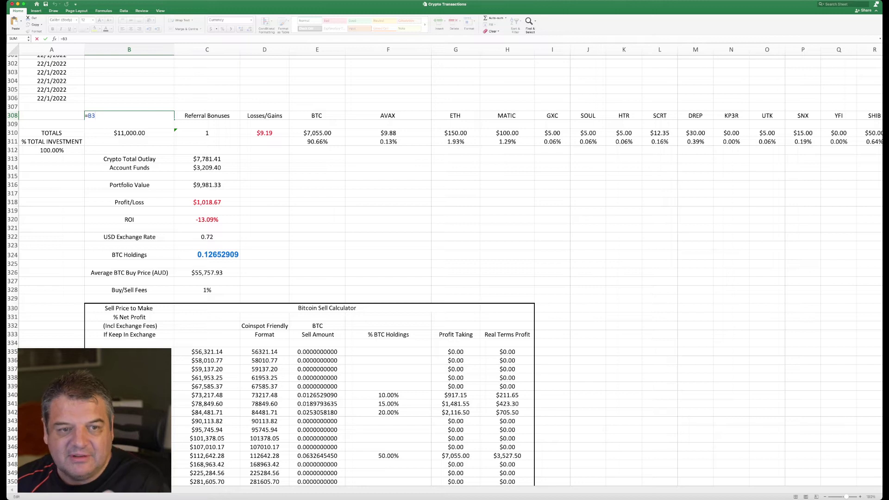
key(Escape)
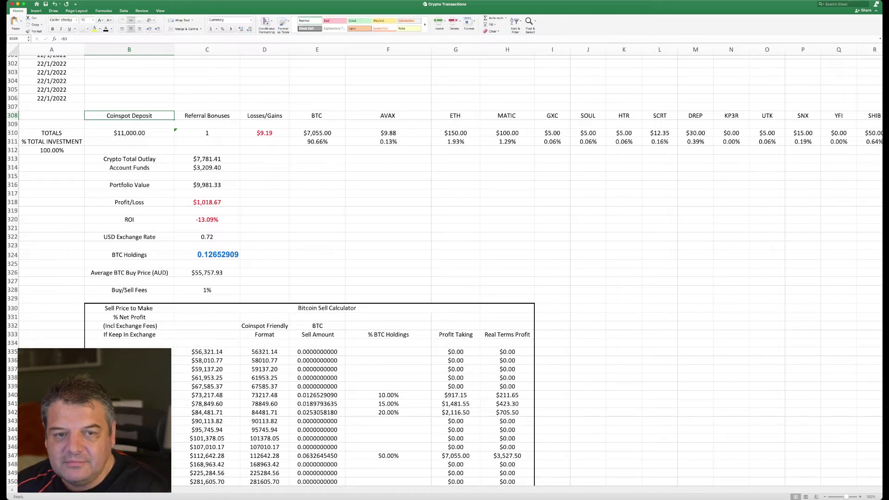
Inspect the Losses/Gains total in D310, the ROI in C320 and the Profit/Loss formula in C318.
scroll(445, 273, down, 2)
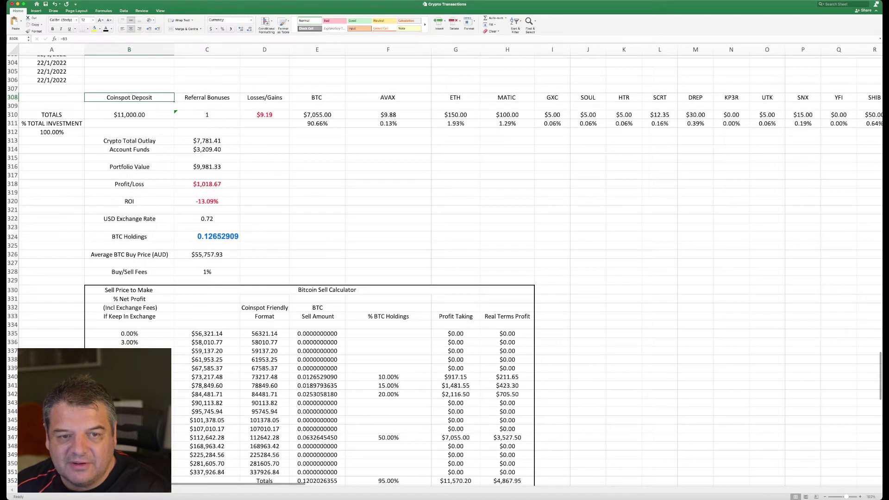
click(265, 115)
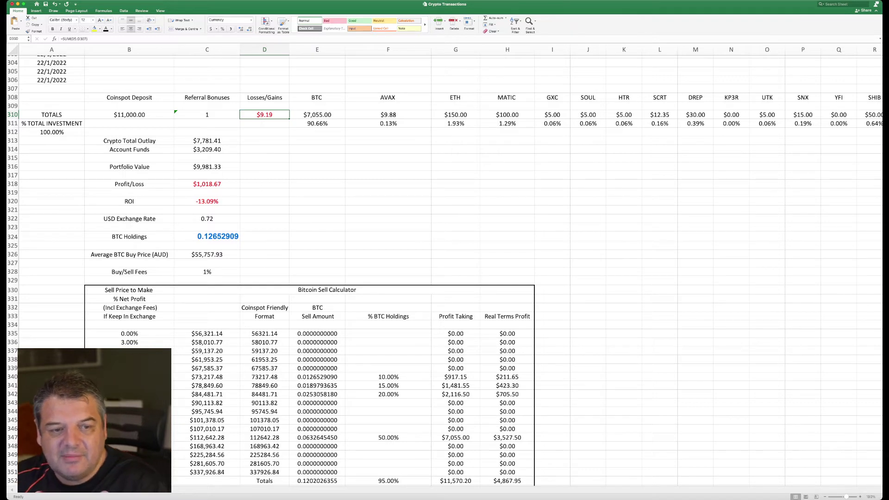
click(208, 184)
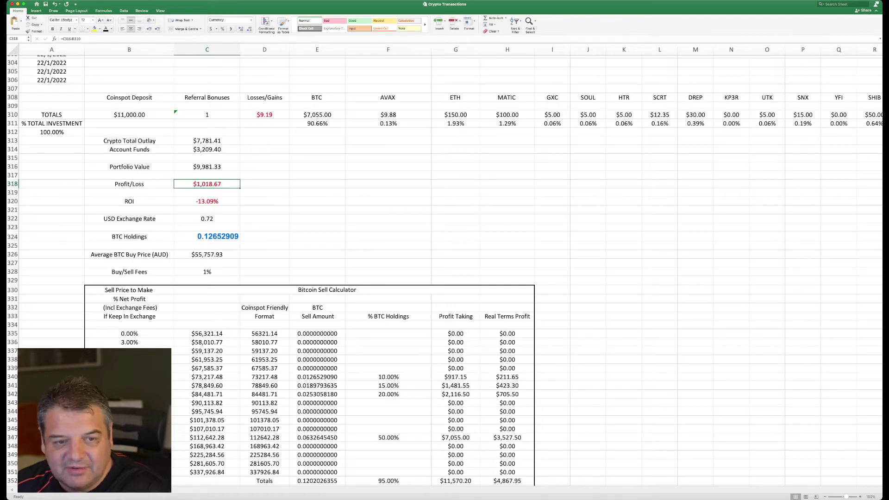
click(207, 201)
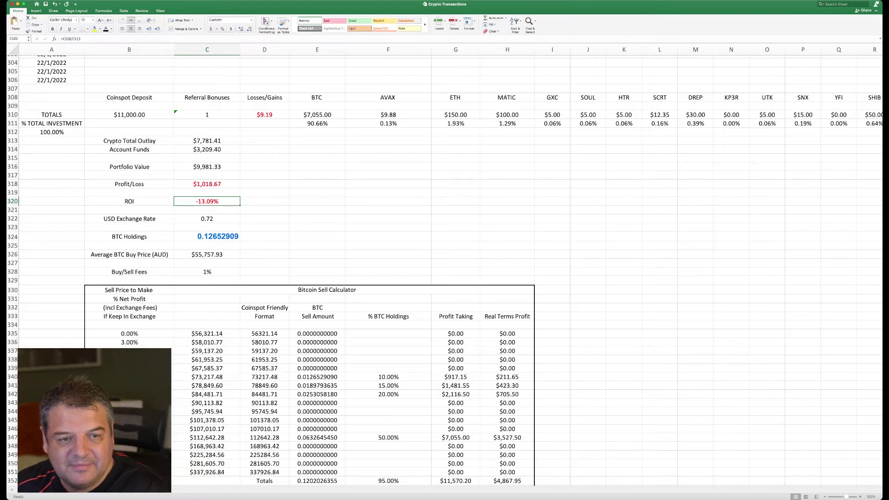
click(206, 184)
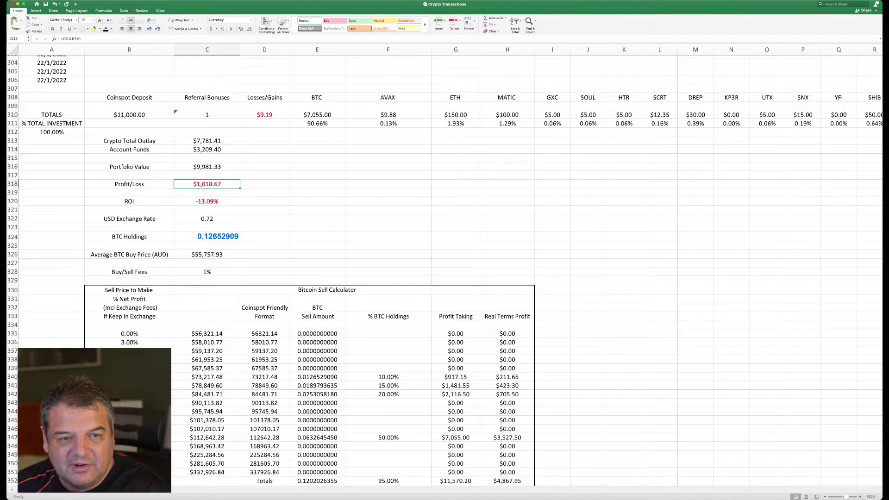
key(F2)
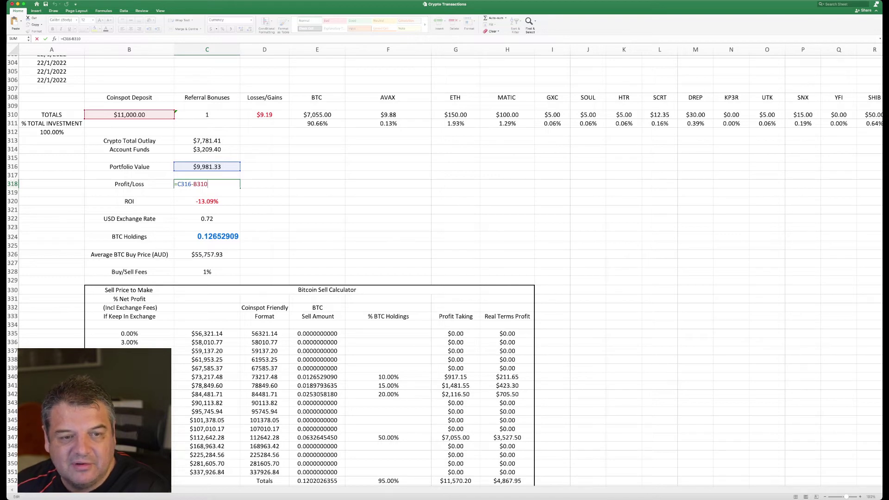
key(Return)
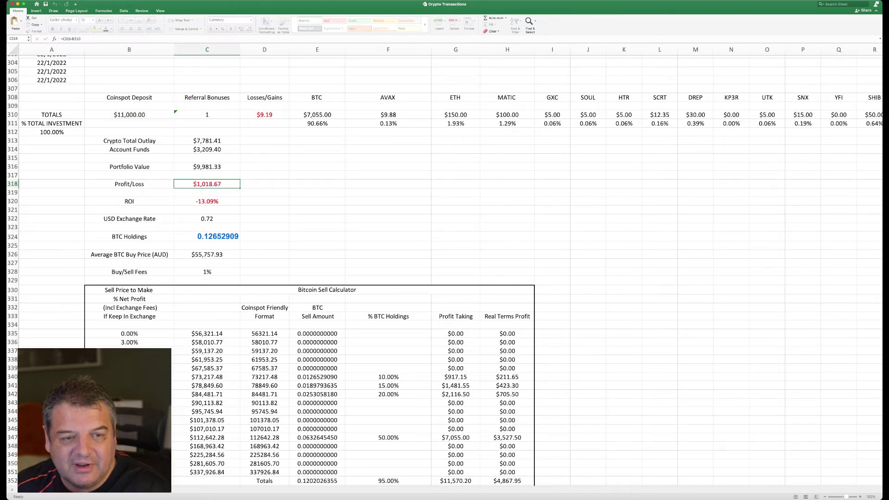
Try a Portfolio Value of 20981.33 in C316 and undo the change.
click(207, 166)
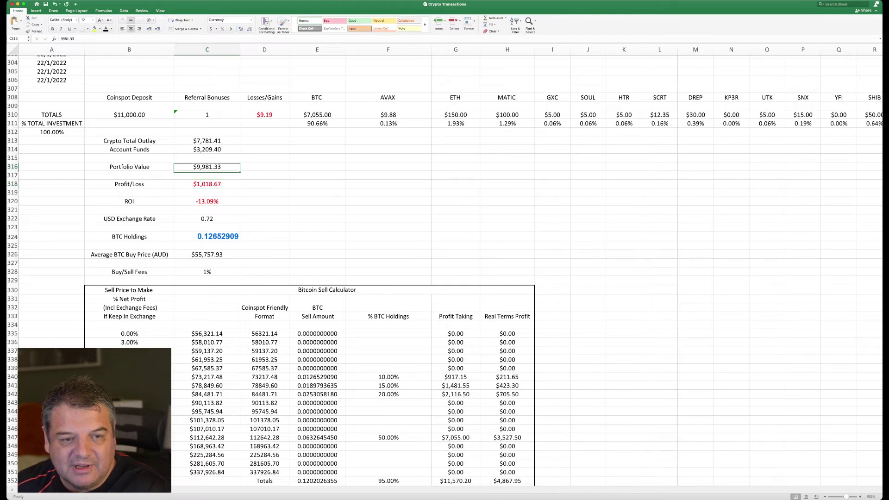
double_click(198, 166)
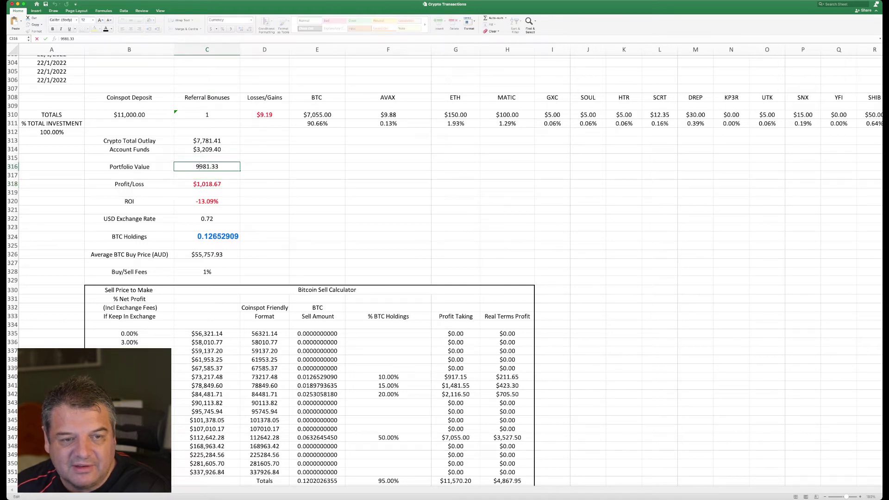
key(BackSpace)
text(20)
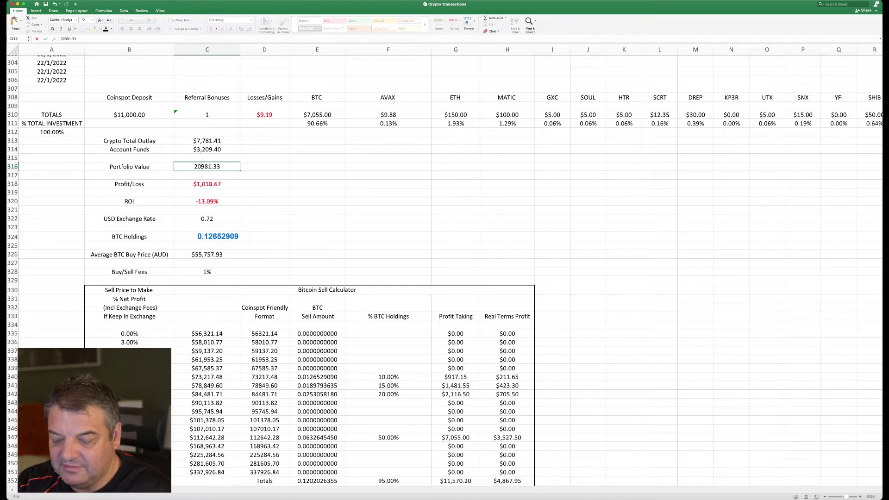
key(Return)
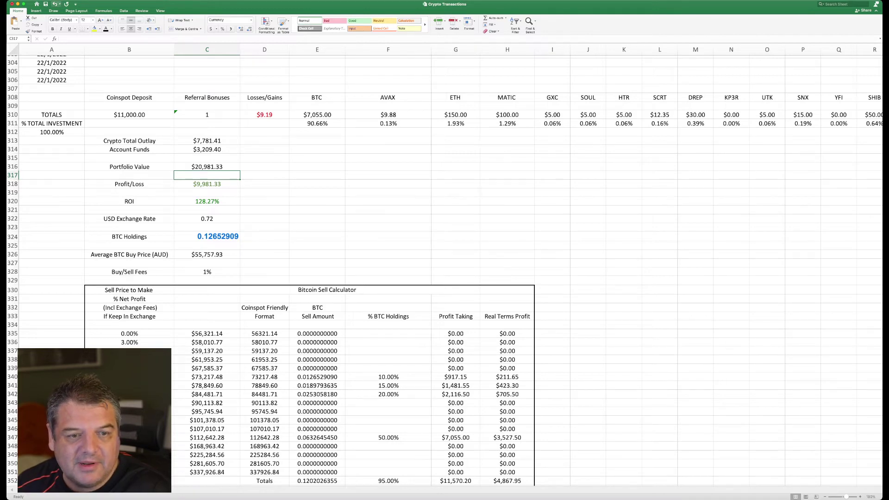
click(55, 4)
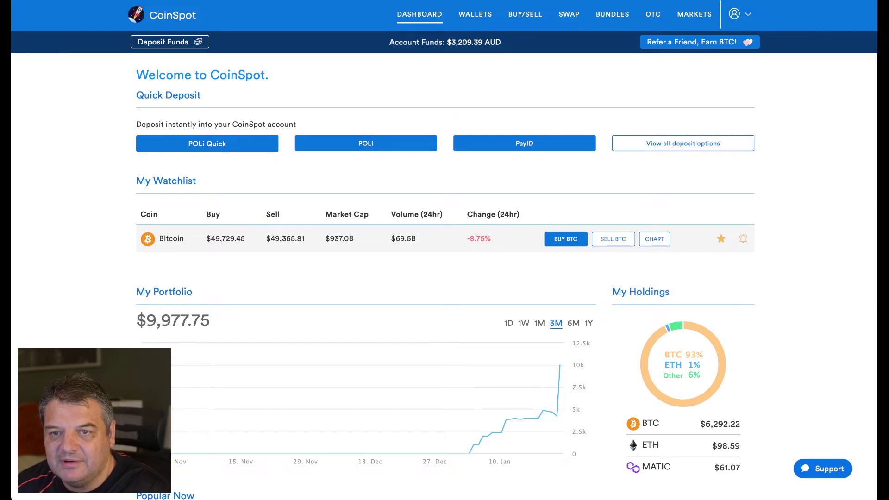
Open the order history on the CoinSpot website and filter it to the BTC/AUD market.
click(739, 14)
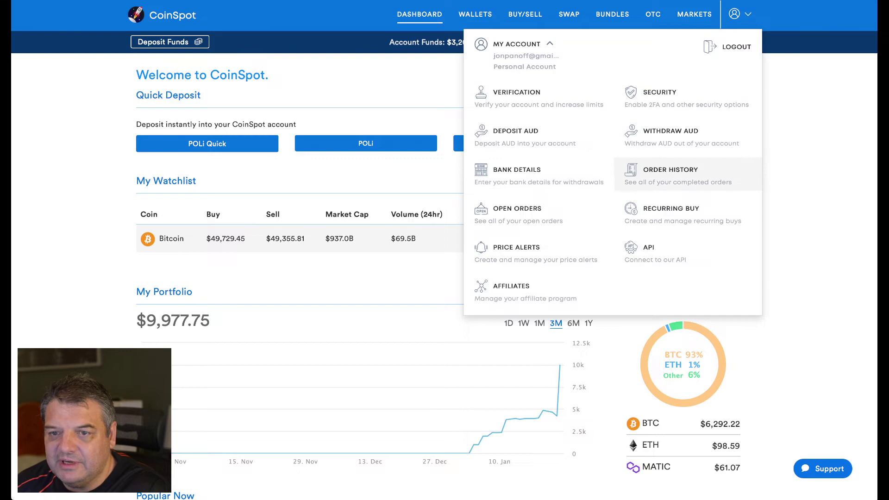
click(676, 176)
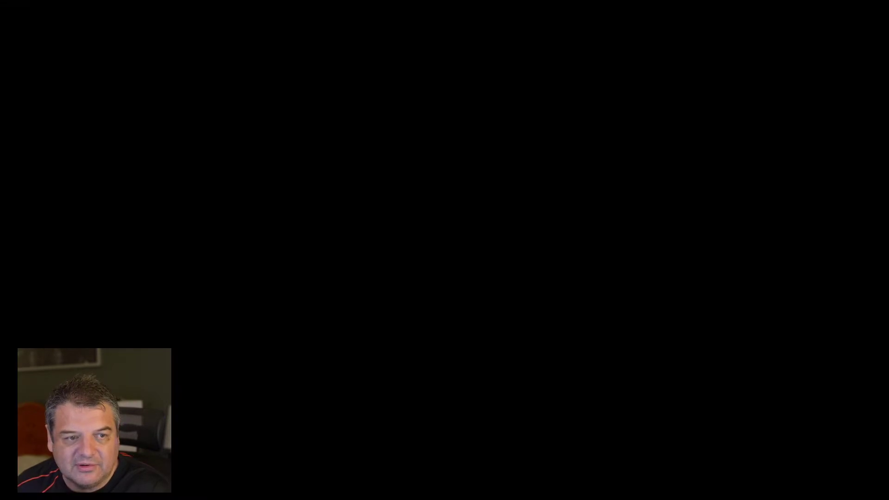
click(164, 108)
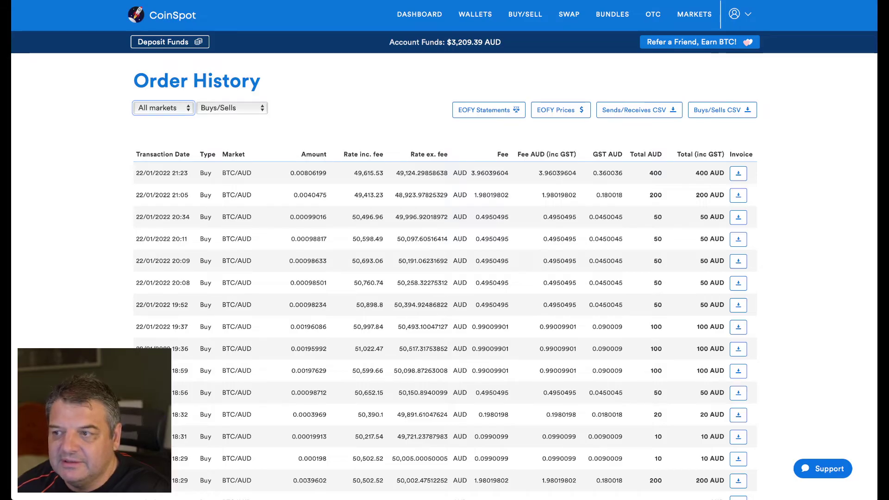
key(Down)
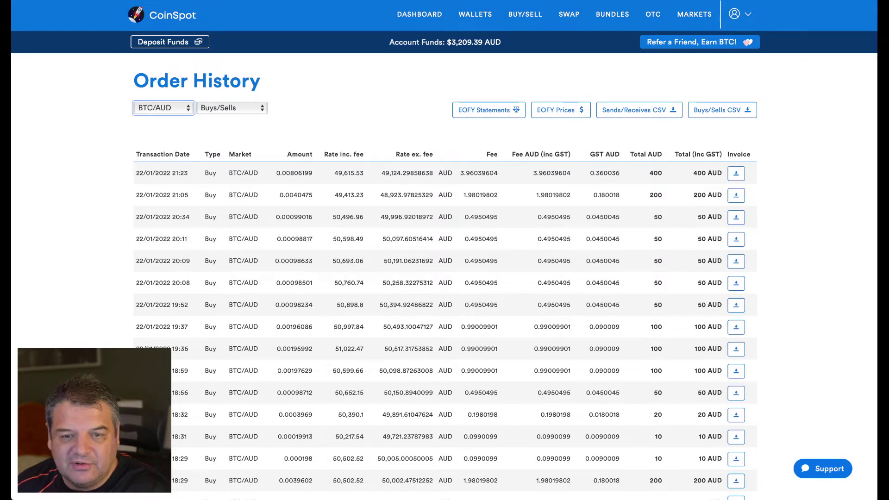
Find the oldest BTC/AUD order, dated 04/01/2022, and compare its rates excluding and including the fee.
scroll(444, 250, down, 15)
scroll(445, 250, down, 20)
scroll(444, 250, up, 3)
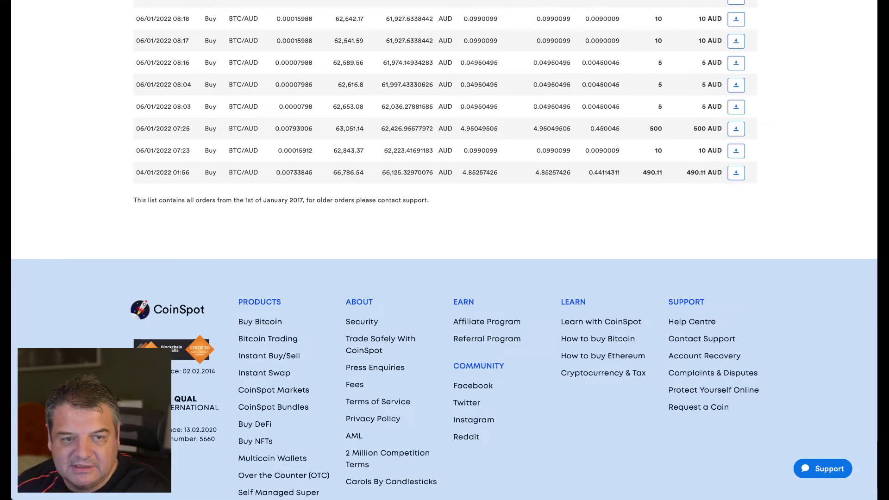
drag(383, 172, 434, 172)
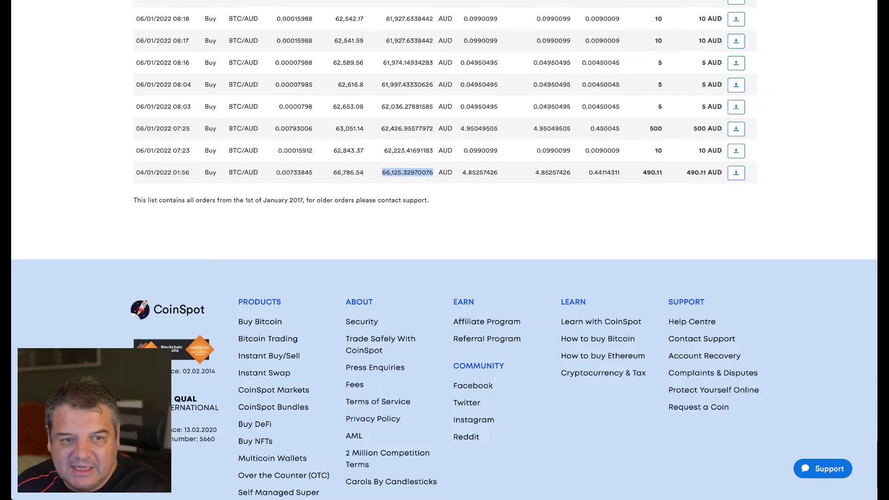
click(434, 173)
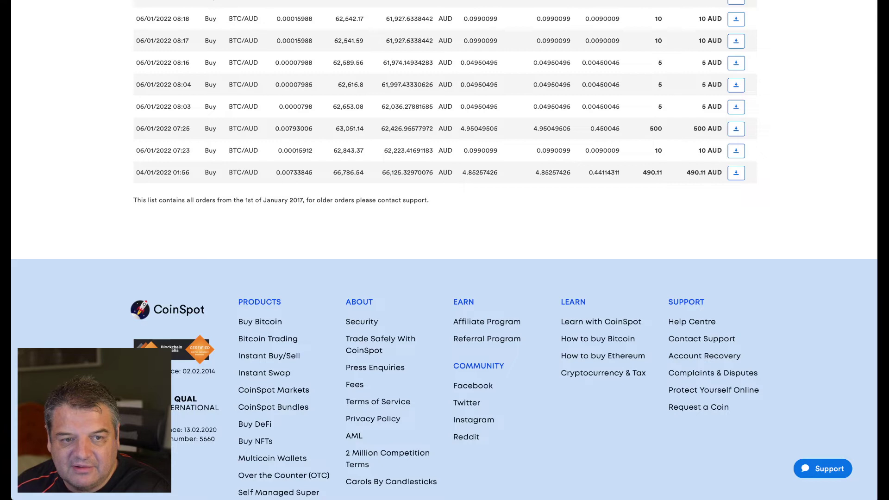
drag(333, 173, 364, 172)
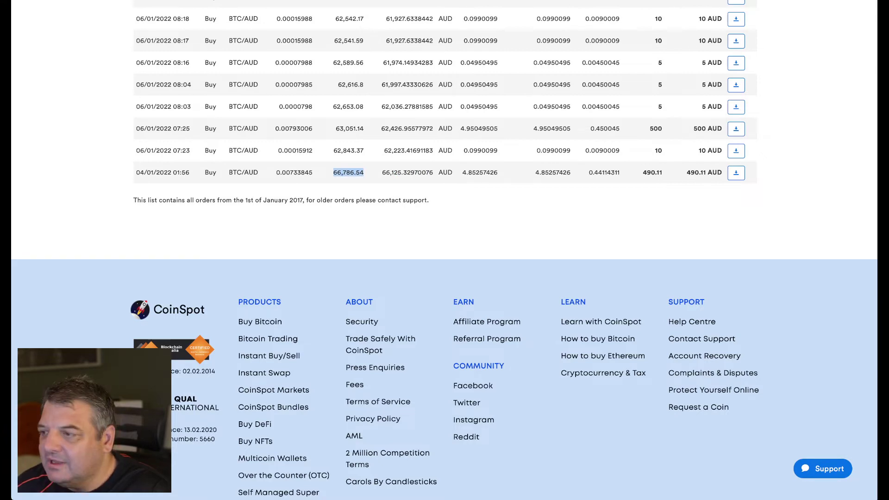
Examine the rates and amounts of the BTC/AUD purchases from the oldest order through the 11/01/2022 entries.
scroll(445, 250, up, 3)
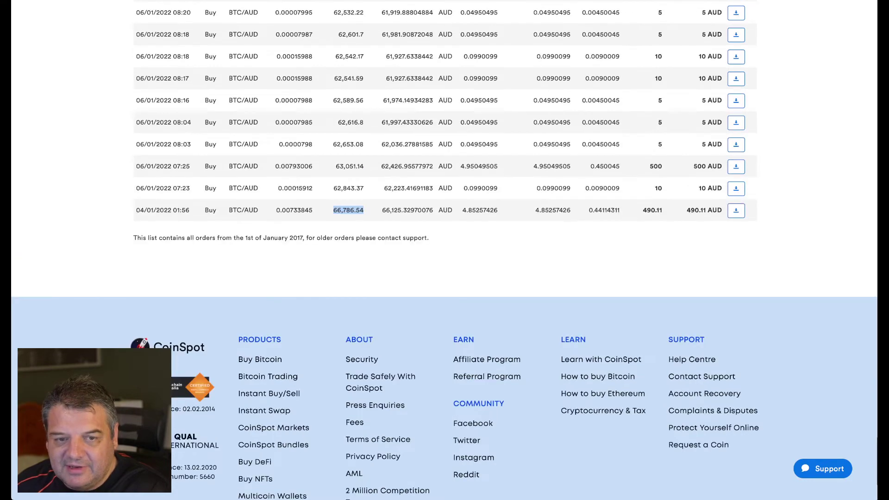
scroll(445, 250, up, 1)
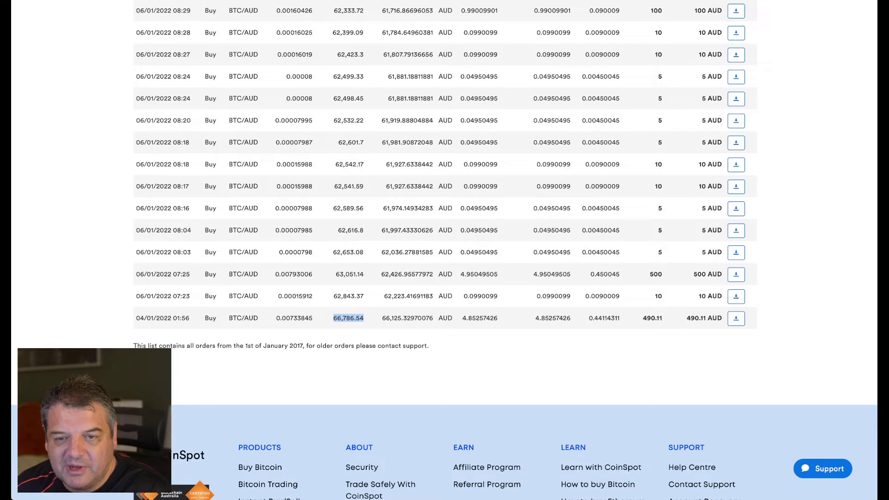
scroll(444, 250, up, 2)
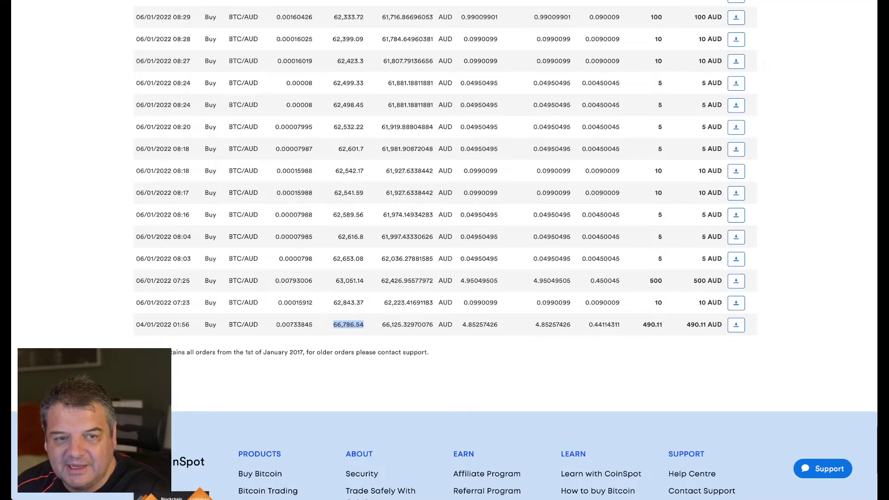
scroll(444, 250, up, 2)
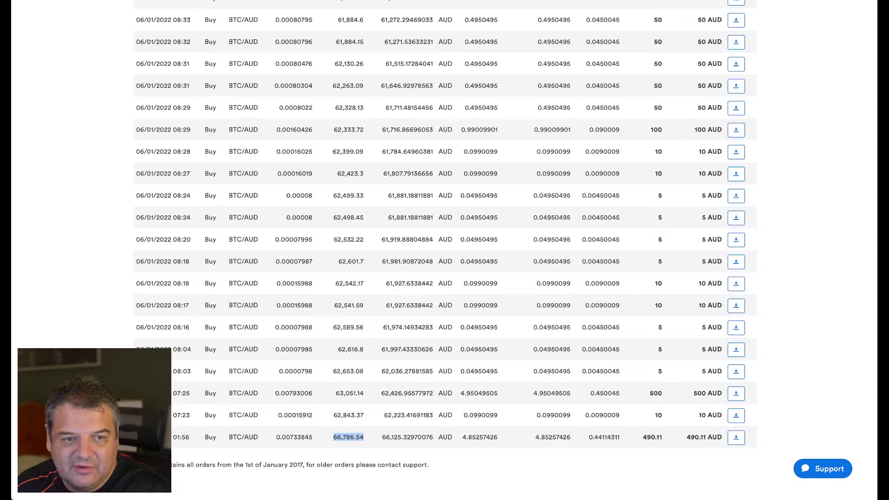
drag(337, 151, 433, 151)
scroll(444, 250, up, 4)
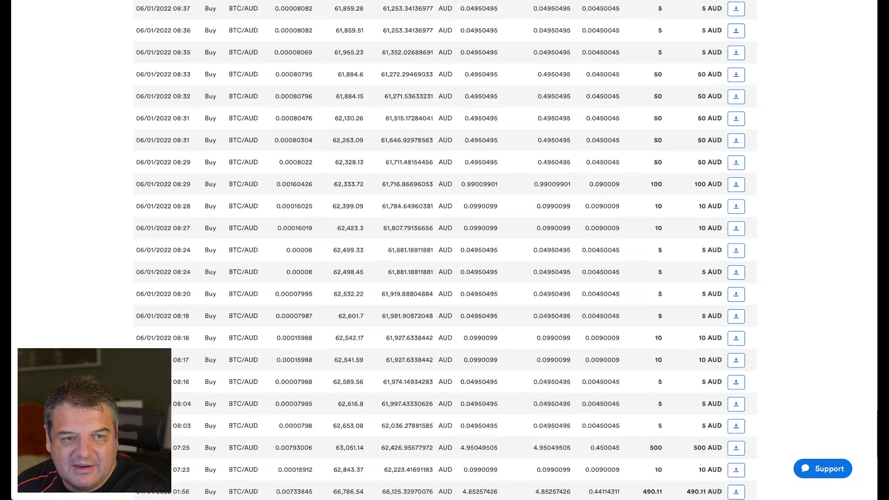
scroll(444, 250, up, 4)
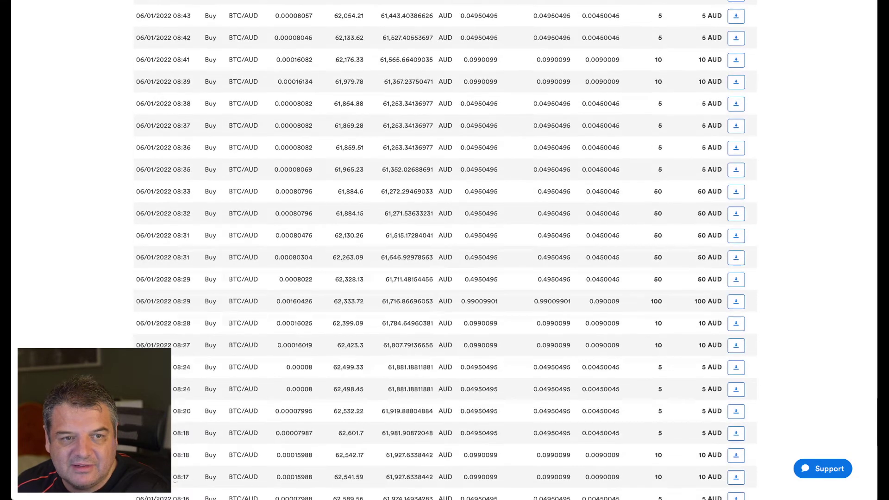
scroll(444, 251, up, 1)
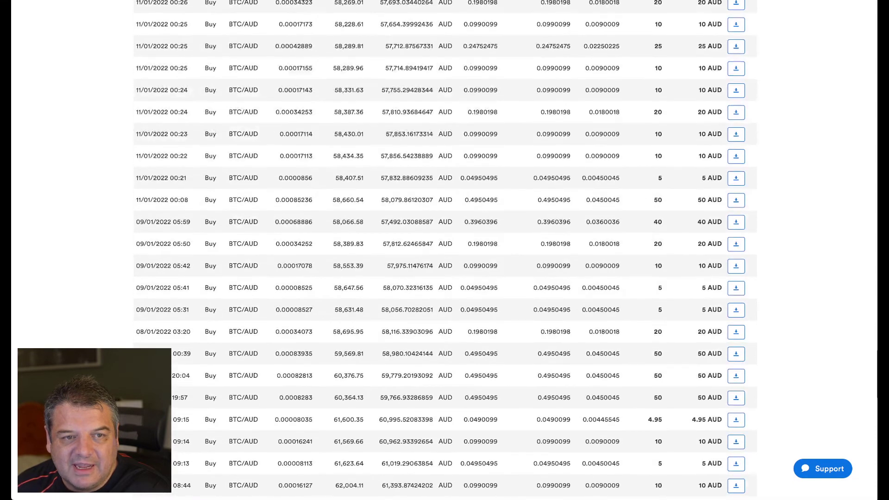
scroll(444, 250, up, 3)
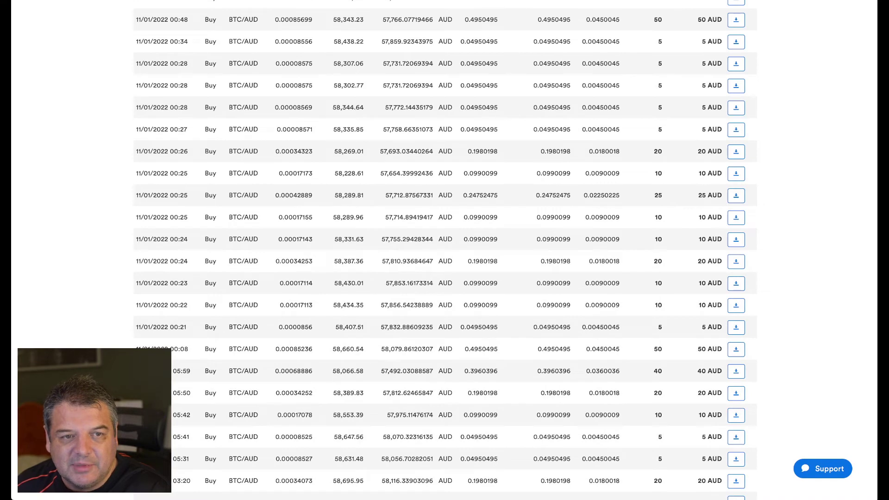
scroll(445, 250, up, 1)
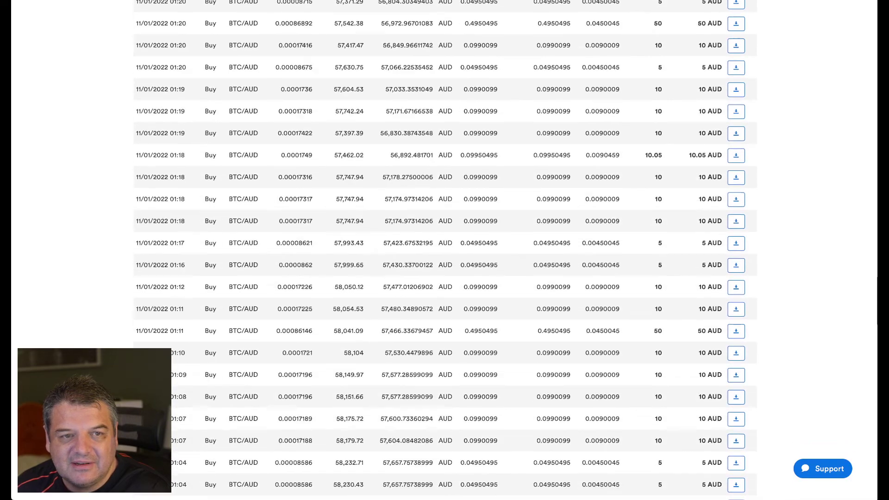
Examine the BTC/AUD purchases from the 11/01/2022 entries up to the newest order, dated 22/01/2022.
scroll(444, 250, up, 10)
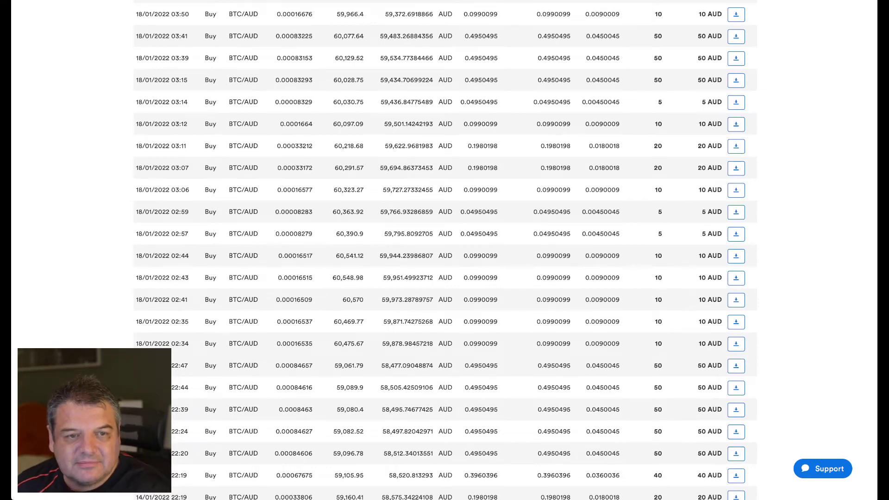
scroll(445, 251, up, 1)
scroll(444, 250, up, 1)
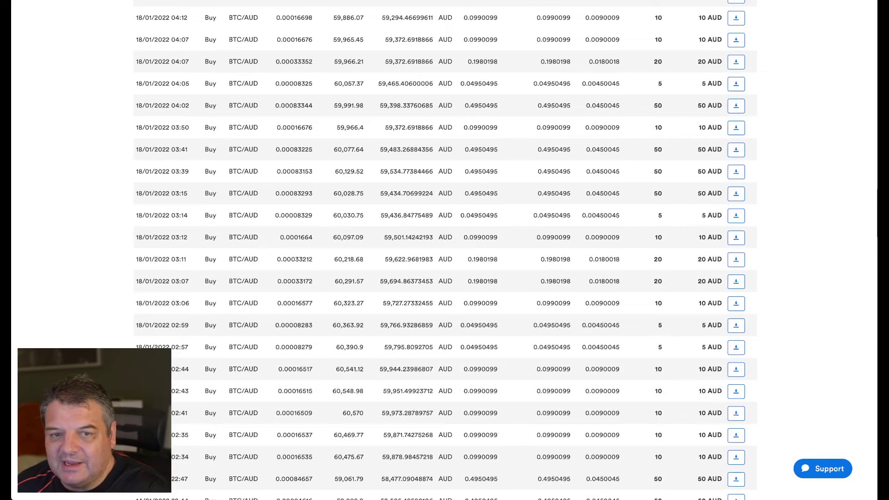
scroll(444, 250, up, 10)
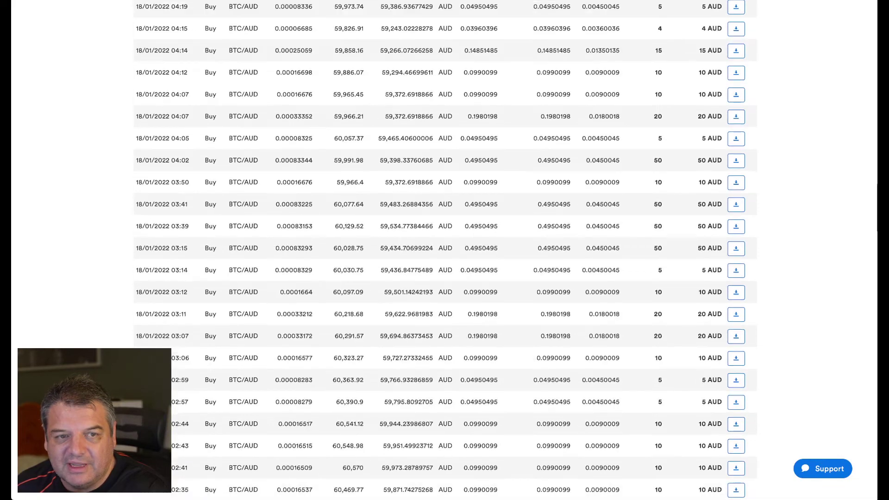
scroll(444, 251, up, 15)
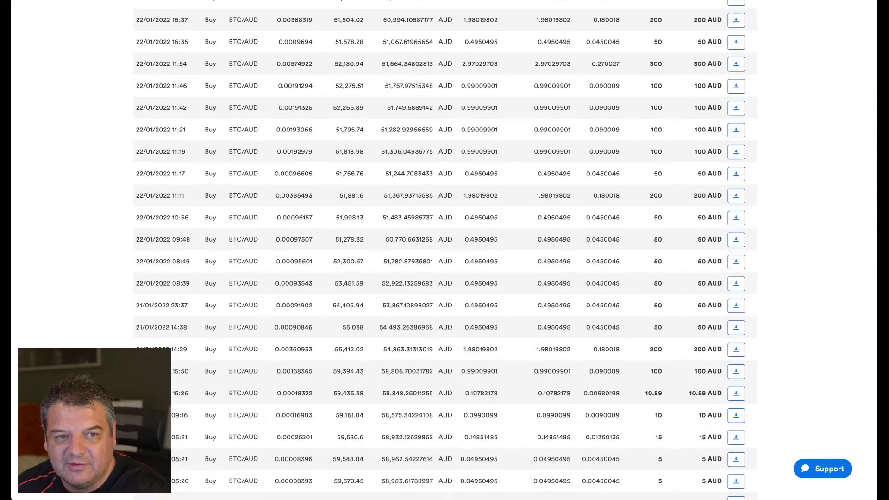
scroll(445, 250, up, 7)
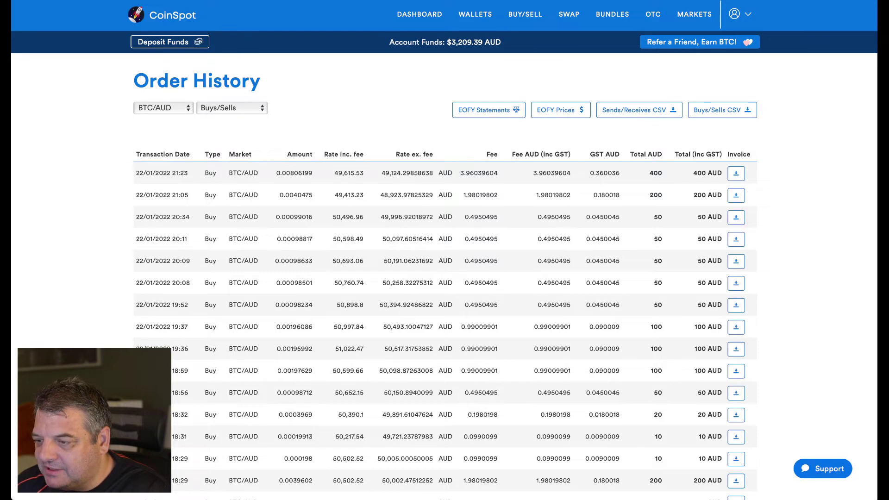
Switch to the Crypto Transactions workbook in Excel and select the Average BTC Buy Price in C326.
key(super+Tab)
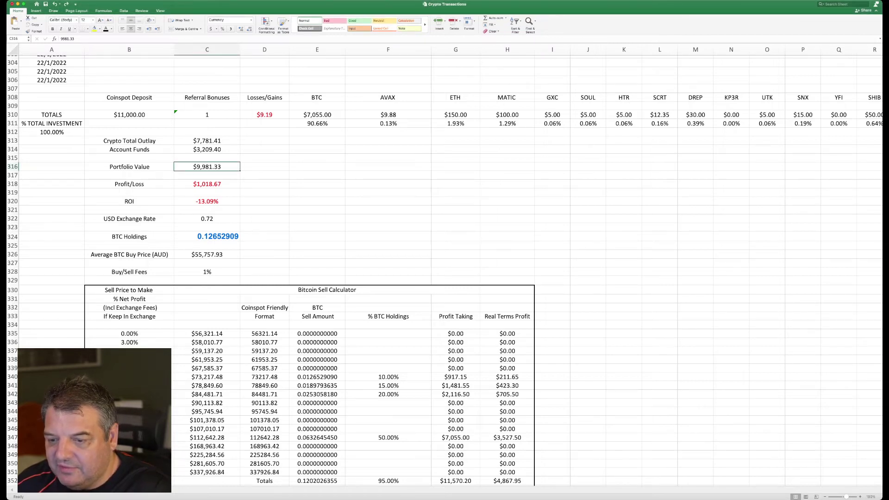
scroll(445, 269, up, 7)
scroll(445, 268, up, 2)
scroll(444, 269, up, 5)
scroll(445, 269, down, 9)
scroll(444, 269, up, 1)
scroll(444, 269, right, 1)
click(248, 311)
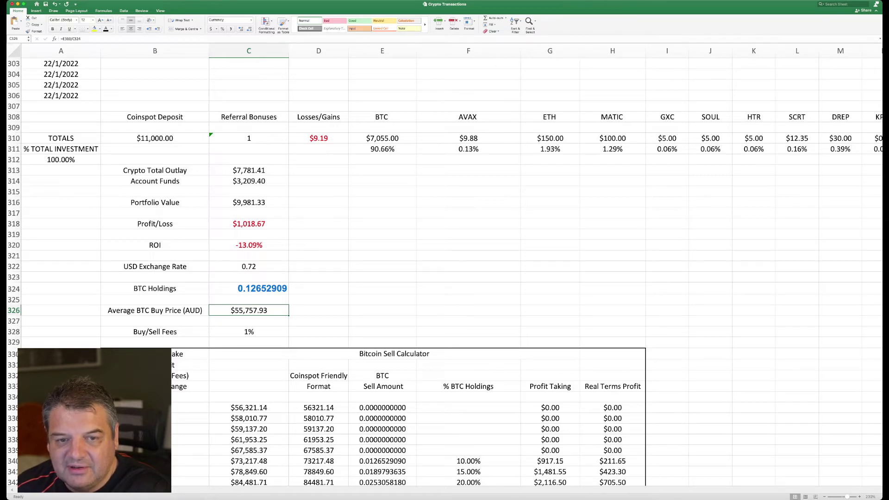
Inspect the SUM formula behind the BTC total in E310 and leave it without editing.
click(382, 139)
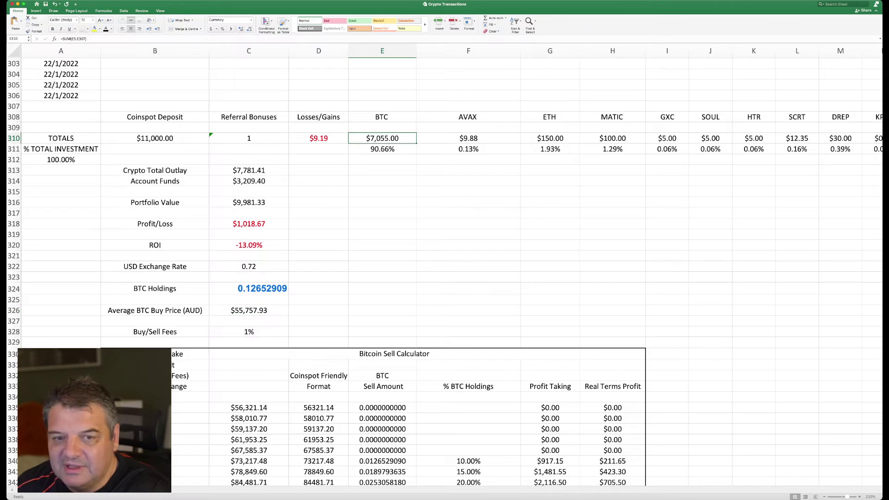
scroll(445, 273, up, 1)
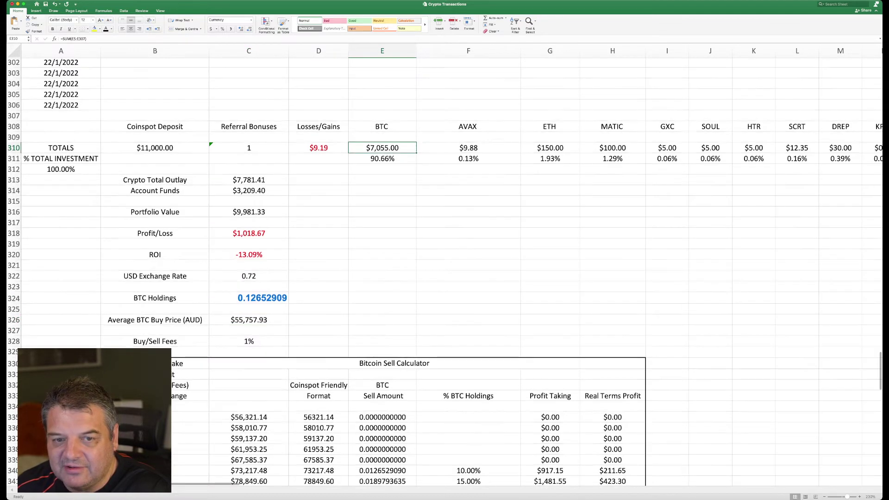
double_click(389, 154)
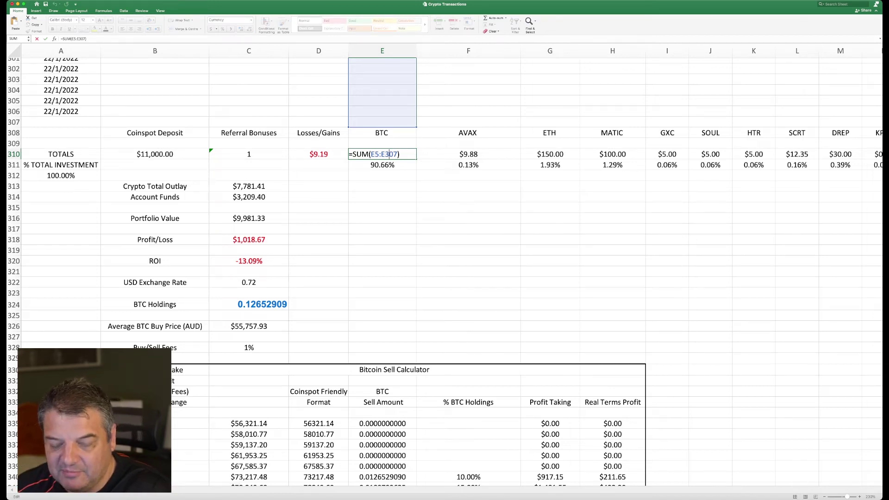
key(Escape)
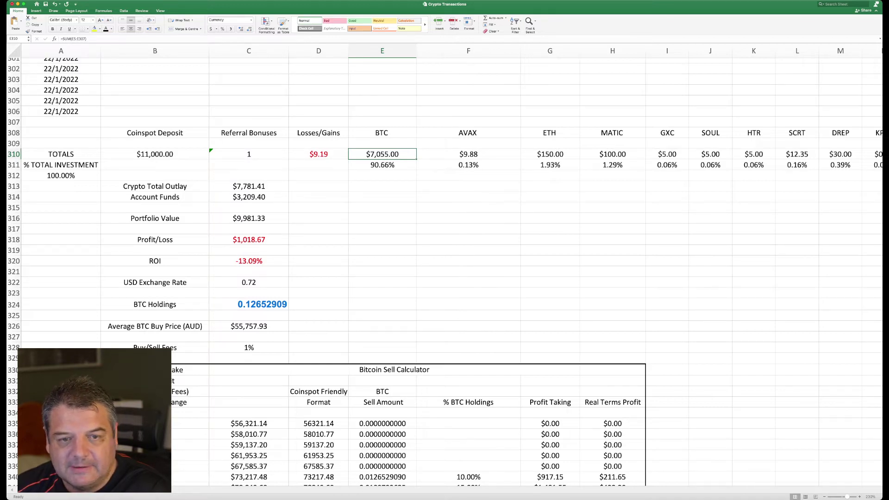
Switch to CoinSpot's Bitcoin Wallet page, highlight the BTC balance figure, and return to the Excel workbook.
key(super+Tab)
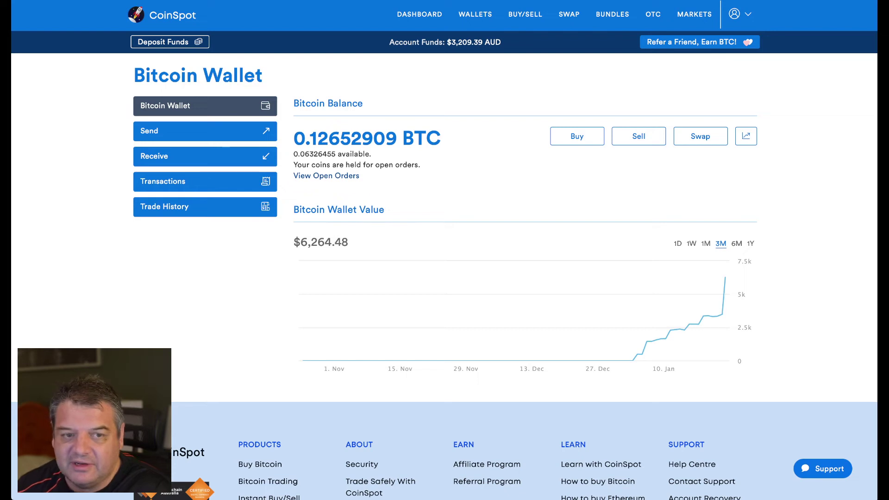
drag(397, 138, 293, 138)
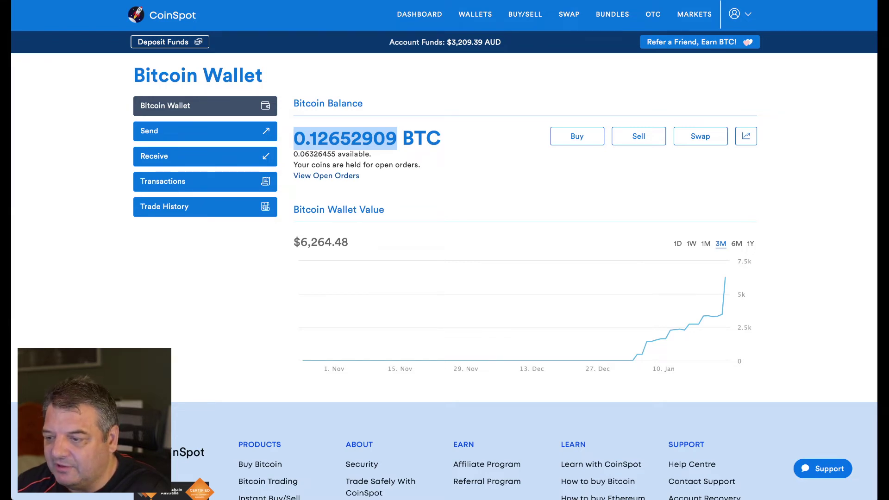
key(super+Tab)
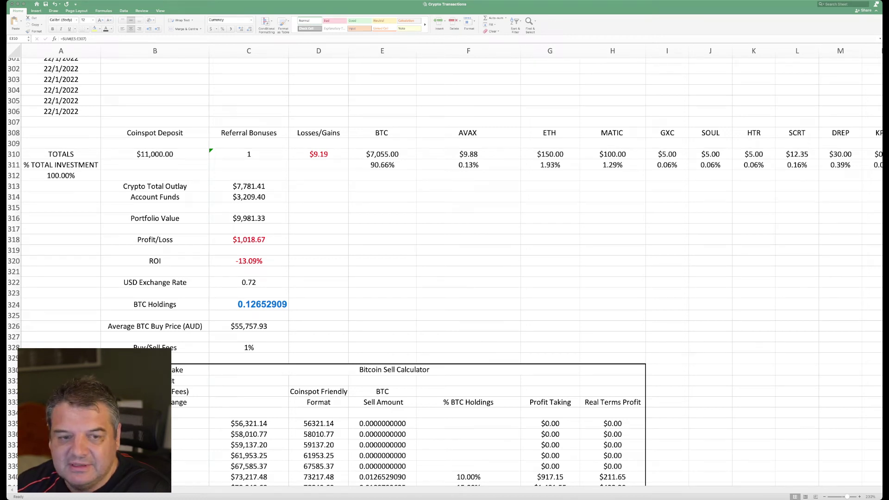
Inspect the BTC Holdings entry in C324 and the Average BTC Buy Price formula in C326.
click(382, 154)
double_click(259, 304)
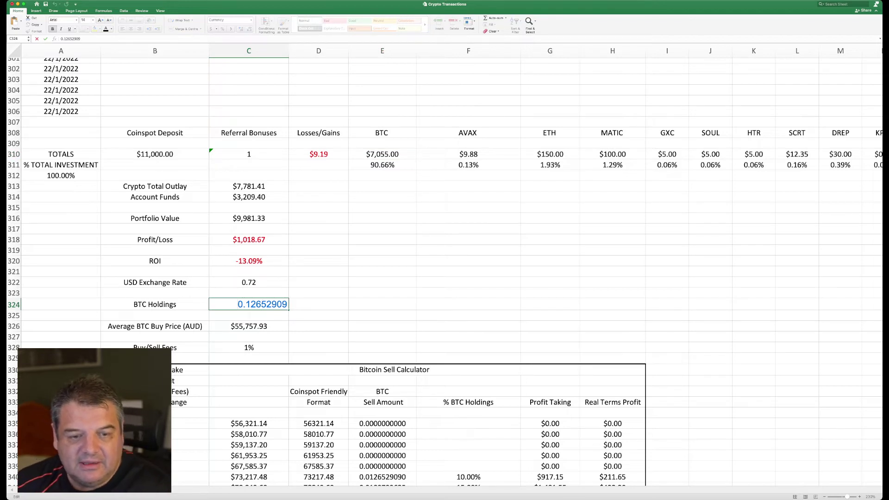
double_click(259, 327)
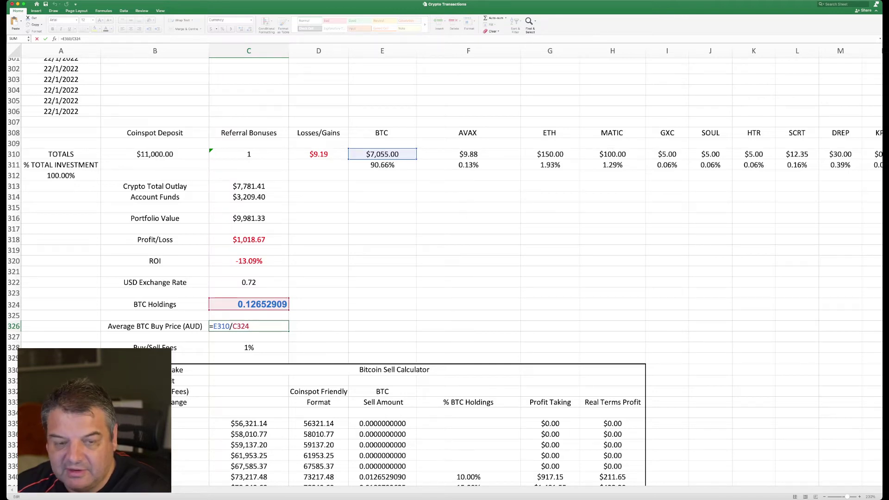
key(Return)
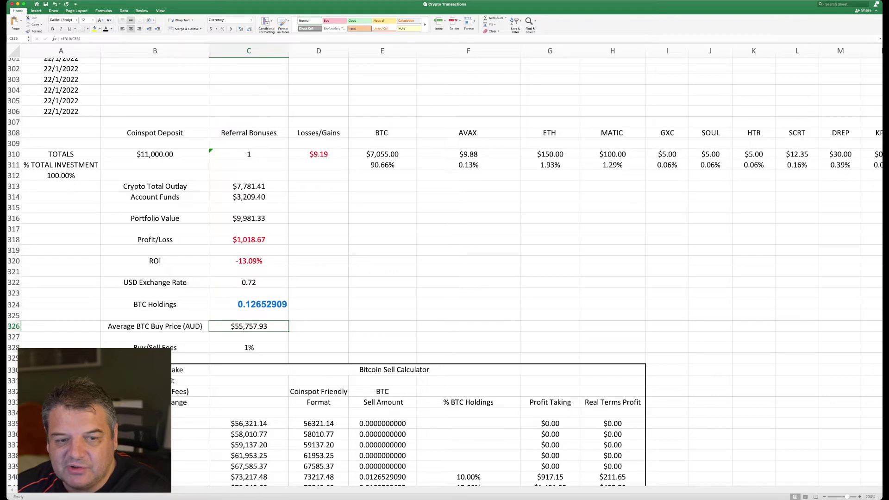
Examine the Bitcoin Sell Calculator table and the start of the USD Conversion table below it.
scroll(444, 271, down, 1)
scroll(445, 271, down, 8)
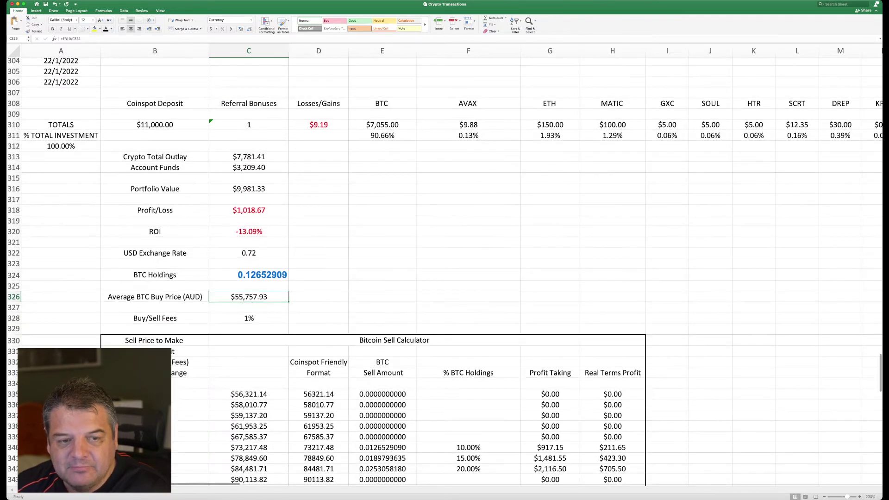
scroll(444, 271, down, 13)
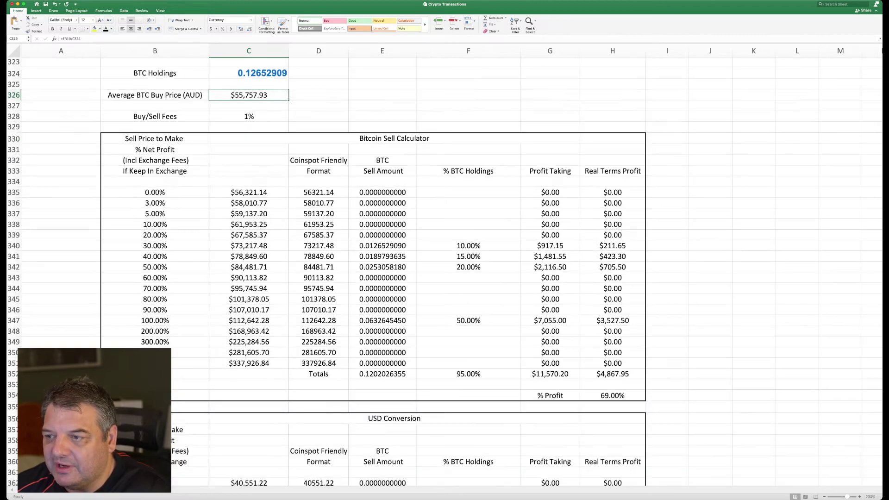
scroll(445, 272, down, 2)
scroll(445, 272, down, 3)
scroll(444, 272, down, 2)
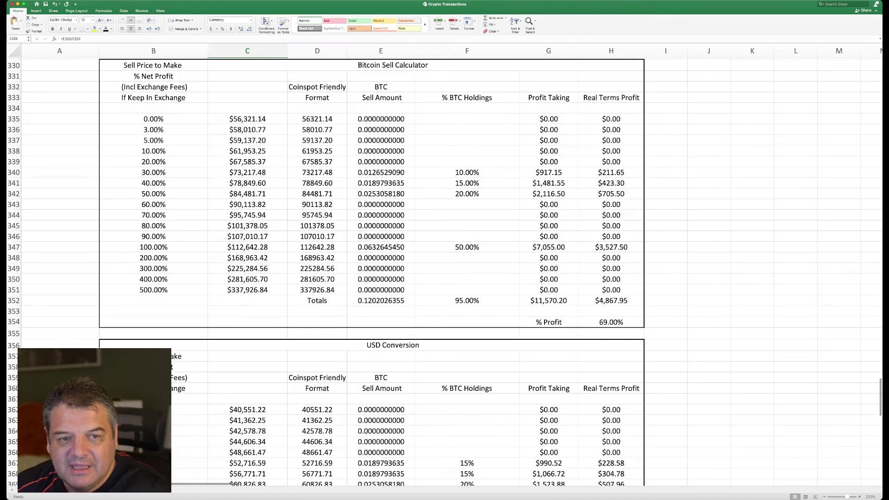
Review the 0.00% and 3.00% net profit targets in B335 and B336 alongside the Average BTC Buy Price in C326.
scroll(445, 271, up, 7)
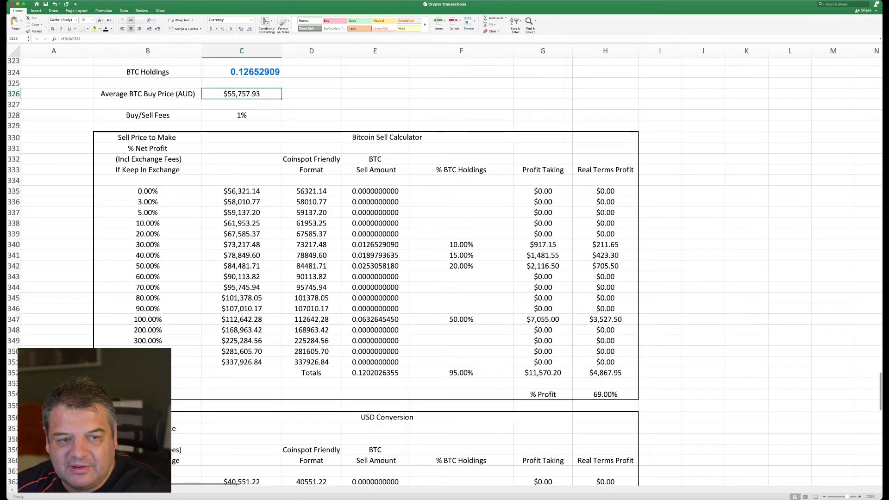
scroll(444, 272, up, 1)
click(147, 205)
click(147, 216)
click(146, 205)
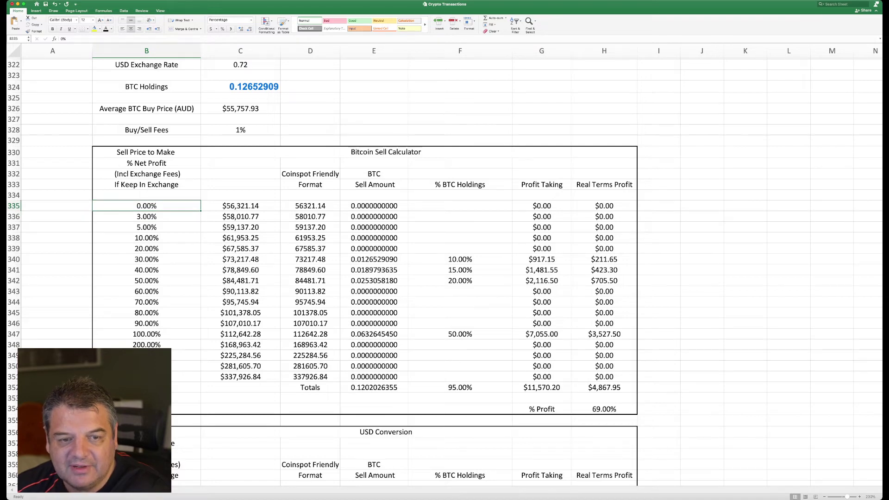
scroll(445, 272, up, 2)
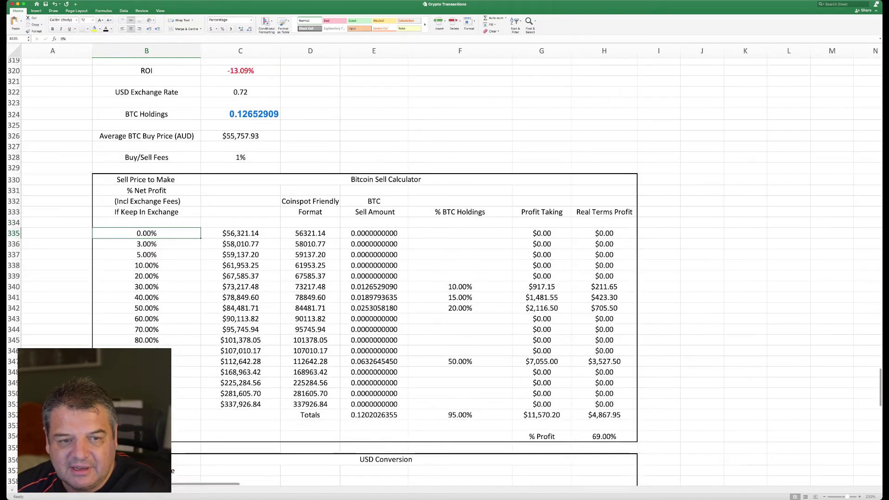
click(240, 139)
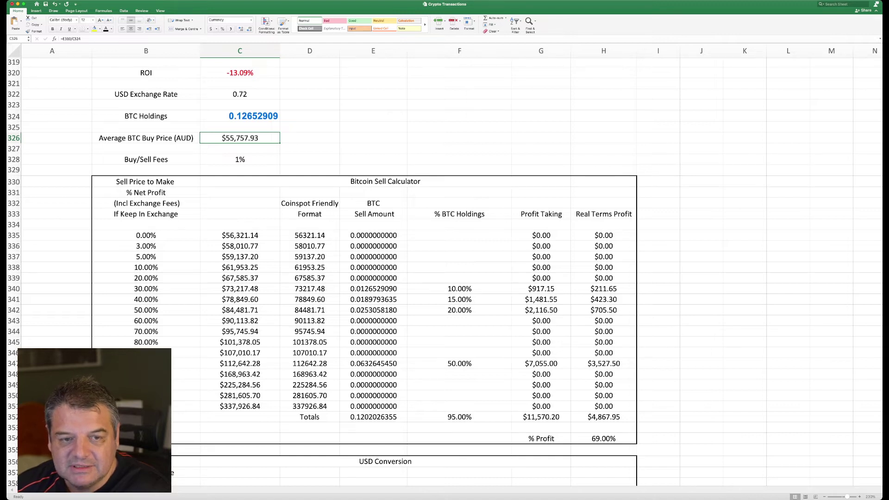
Try a Buy/Sell Fees value of 2% in C328 and undo the change.
click(240, 159)
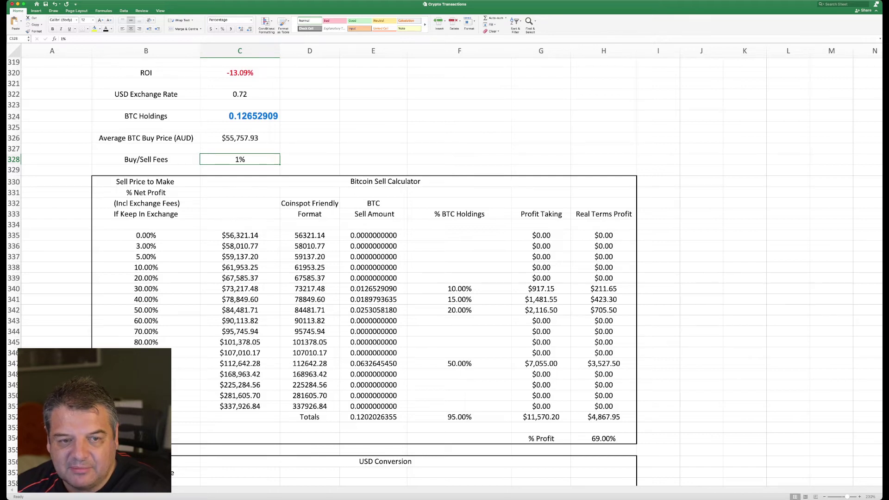
key(F2)
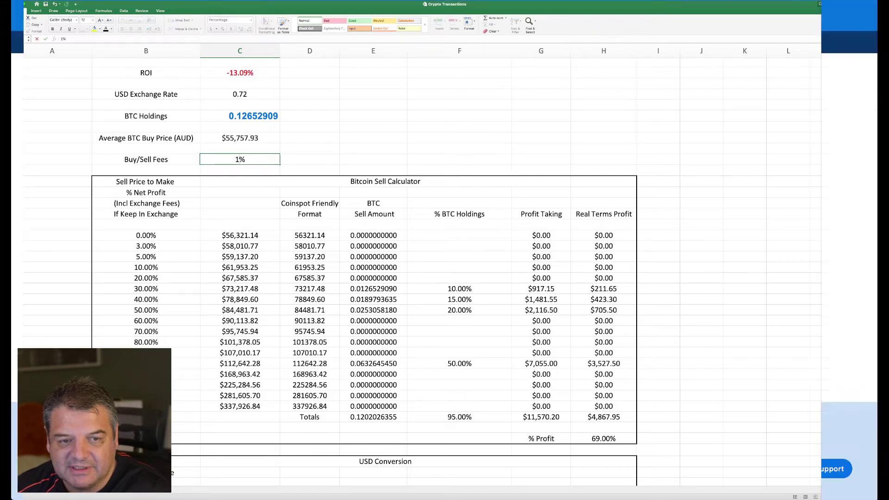
key(BackSpace)
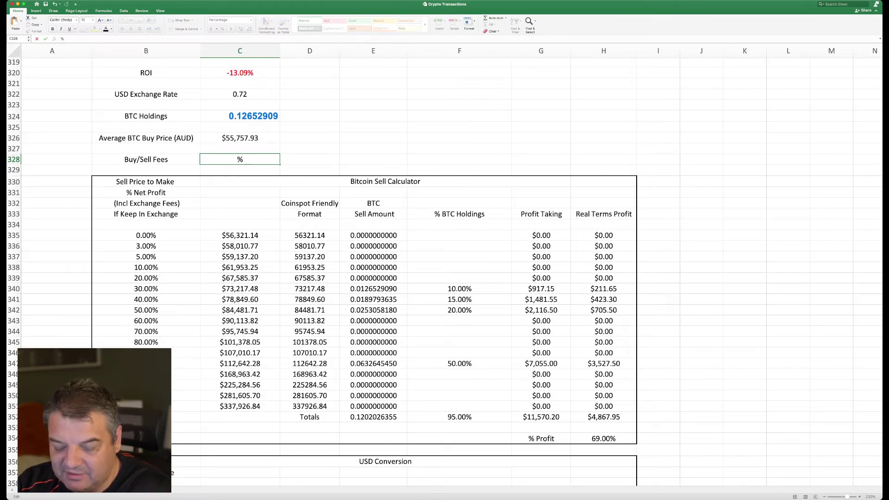
text(2)
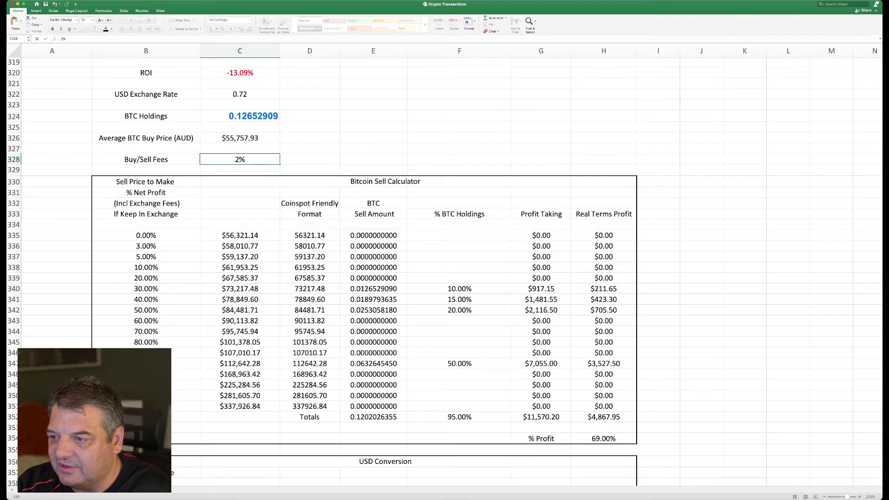
key(Return)
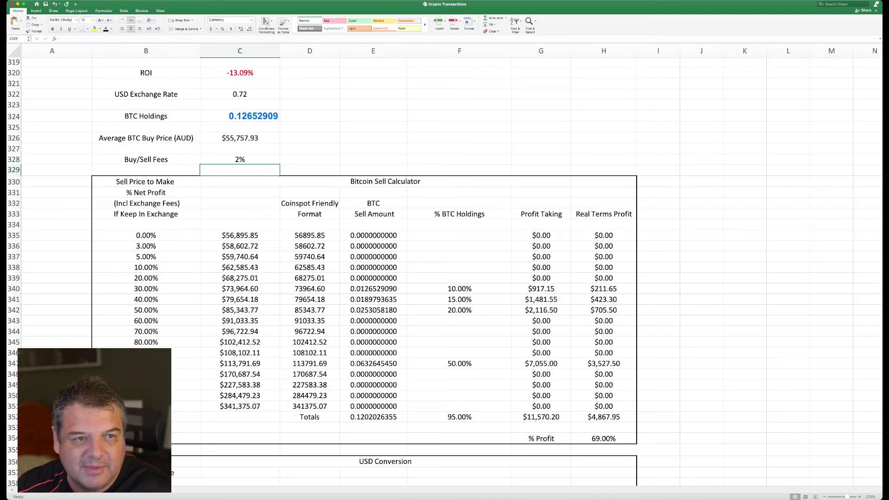
key(super+z)
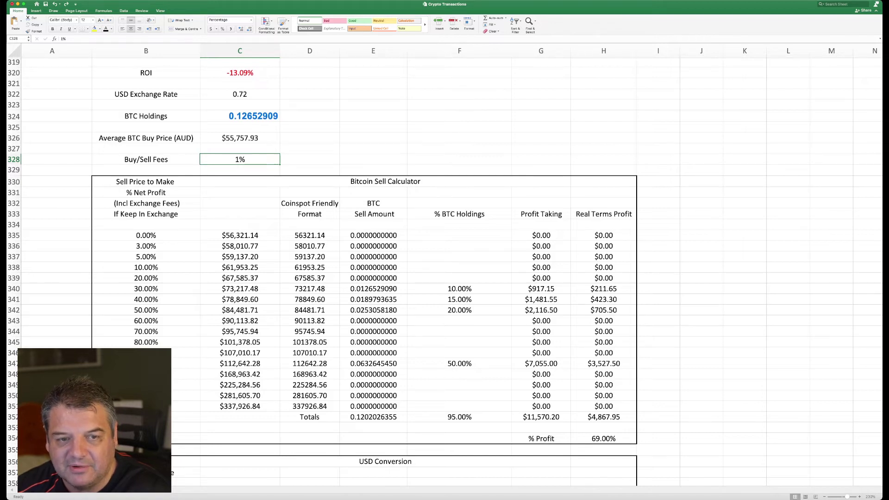
Inspect the C335 sell price formula, tracing its references to the Average BTC Buy Price, net profit target and Buy/Sell Fees.
scroll(445, 272, up, 3)
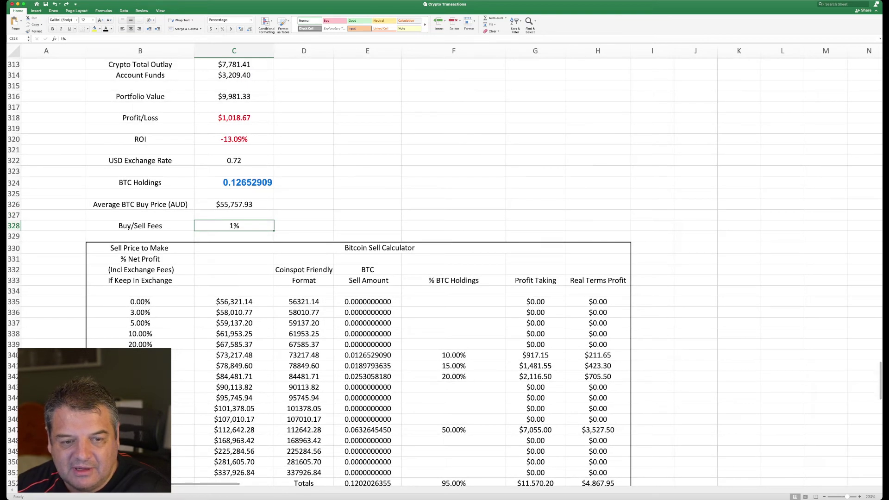
scroll(444, 272, left, 1)
scroll(445, 273, up, 1)
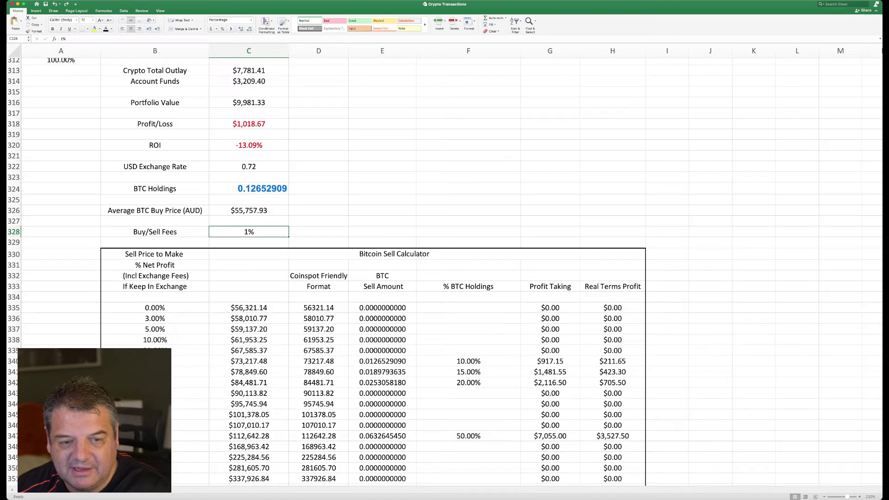
click(249, 307)
key(F2)
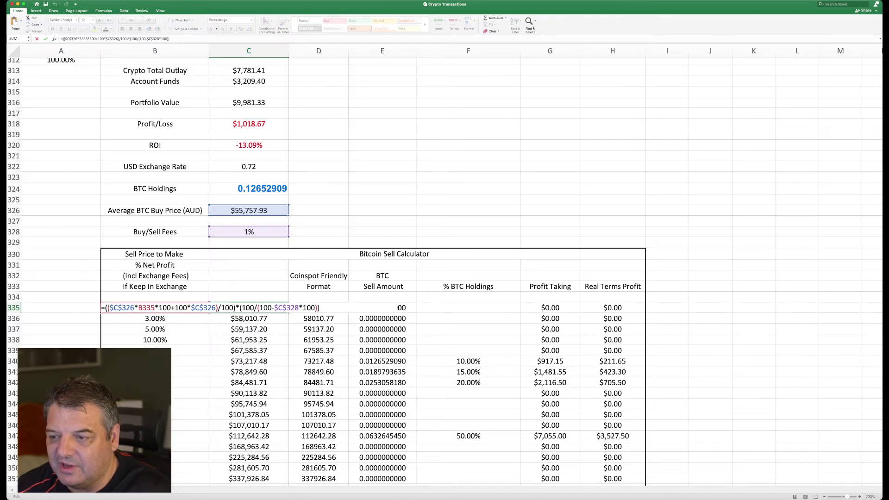
click(254, 308)
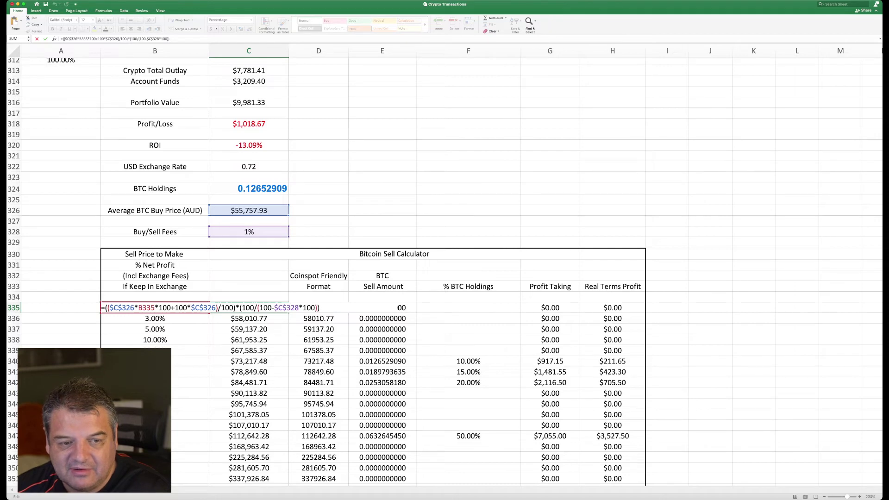
drag(110, 308, 134, 308)
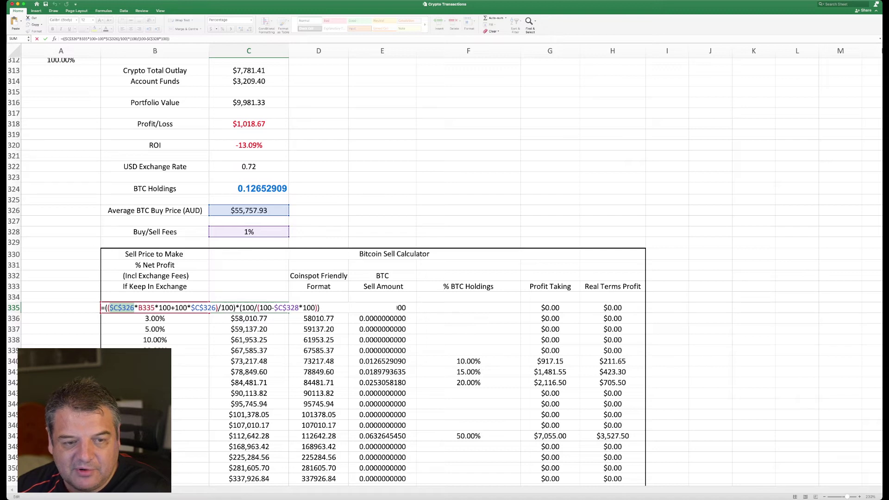
key(Right)
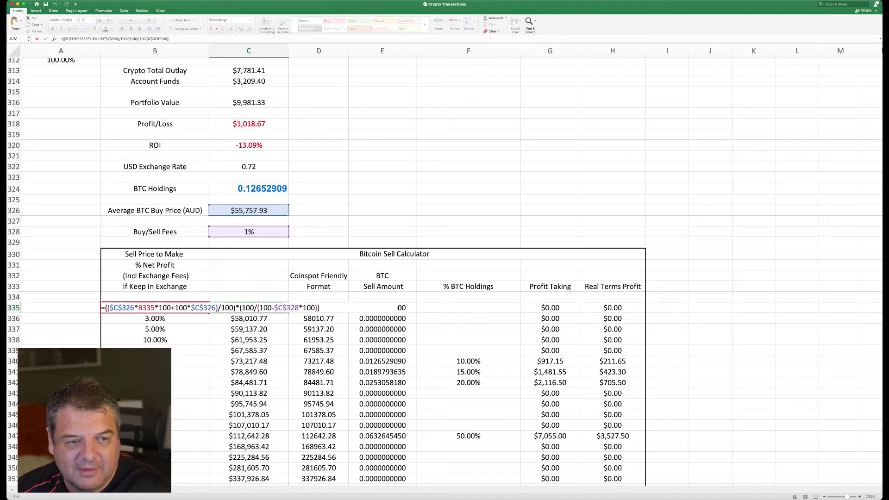
scroll(444, 273, up, 5)
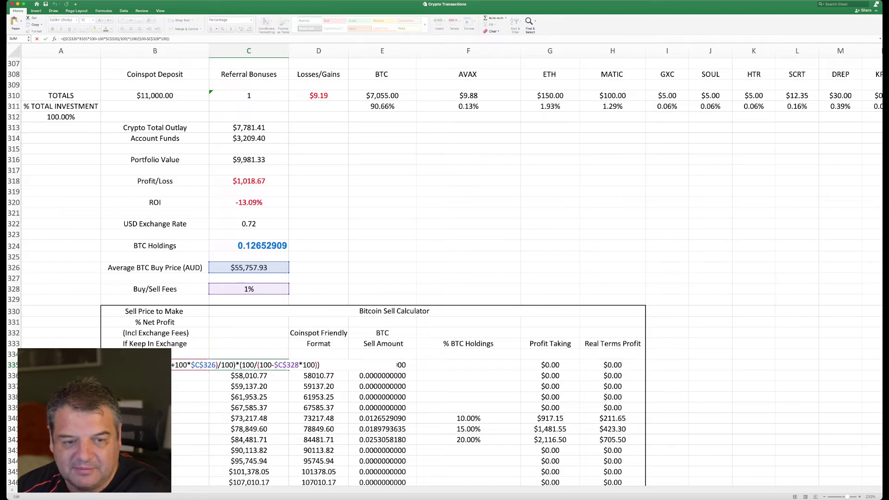
scroll(445, 272, down, 5)
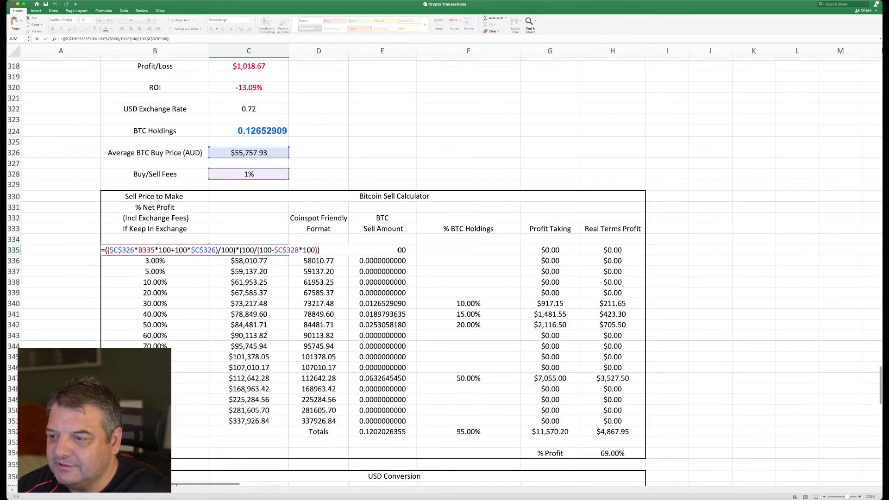
scroll(444, 272, up, 1)
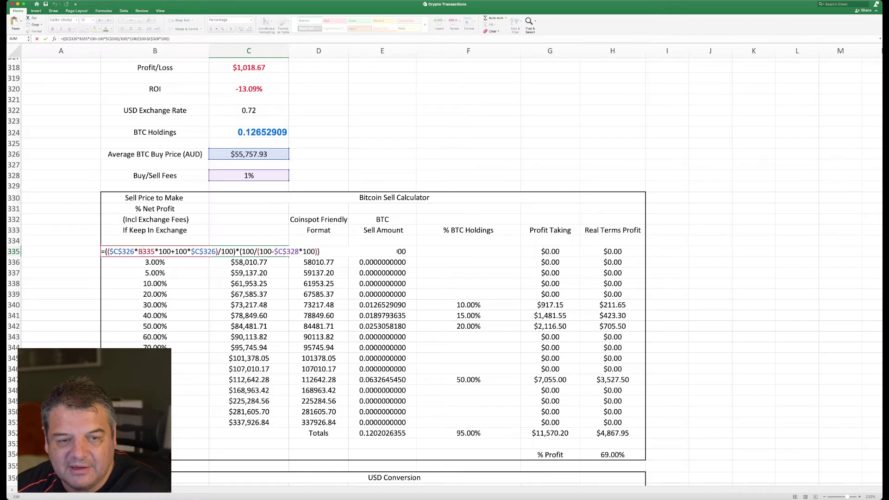
key(Return)
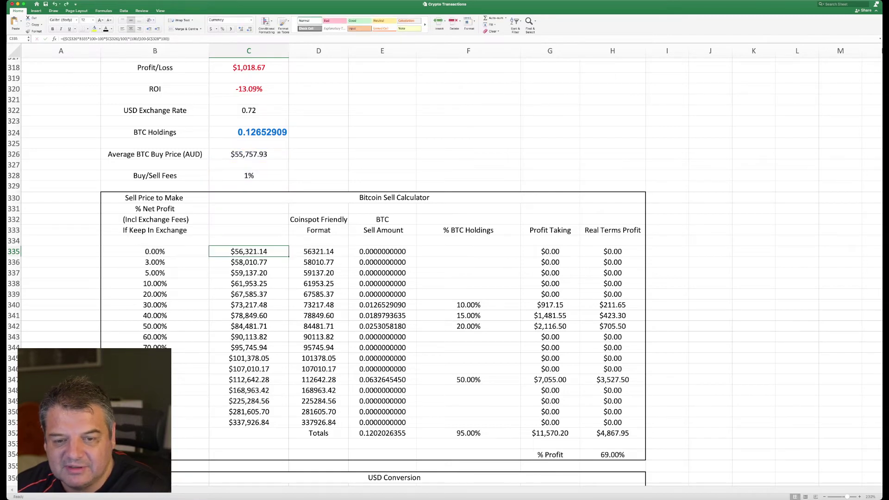
Clear the % BTC Holdings entries in F340 through F350 of the Bitcoin Sell Calculator.
scroll(445, 272, up, 3)
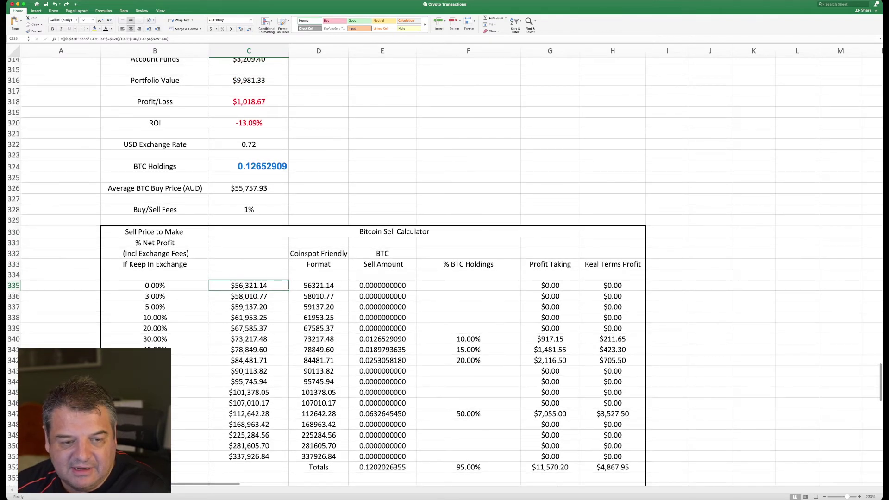
drag(468, 339, 468, 445)
key(Delete)
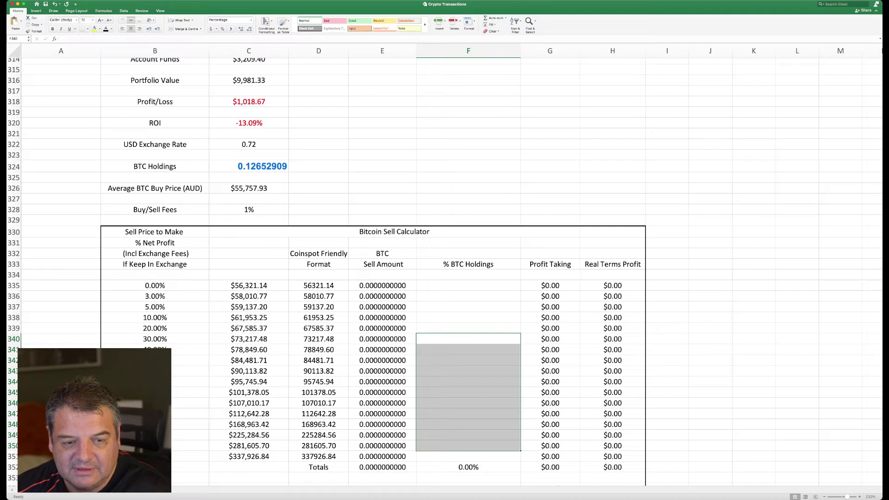
Set % BTC Holdings to 100% in F342 for the 50% net profit target.
click(190, 413)
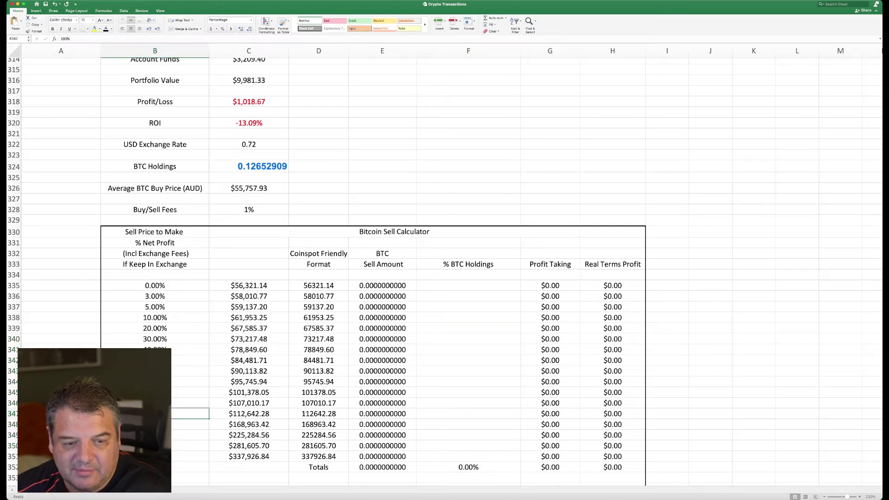
click(190, 360)
click(468, 361)
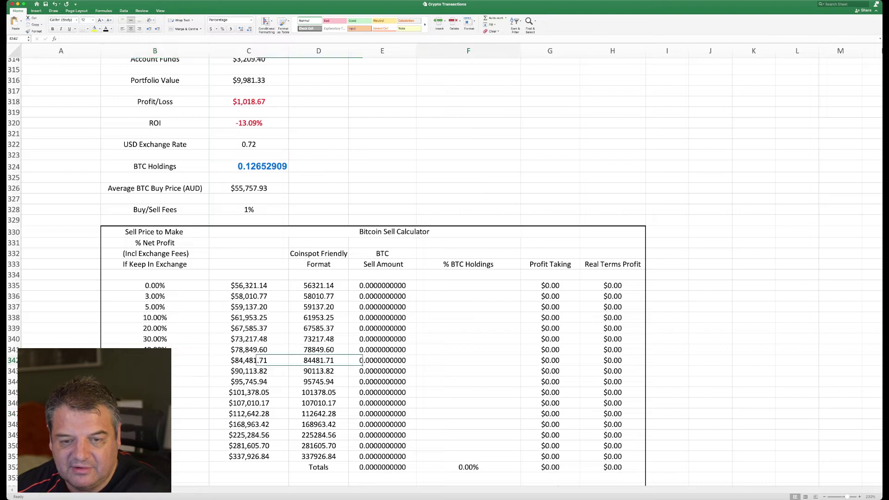
text(1%)
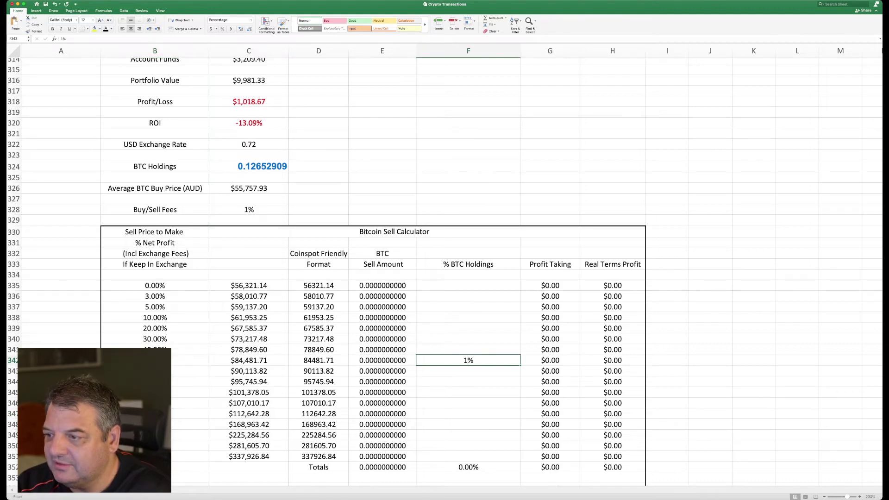
text(00)
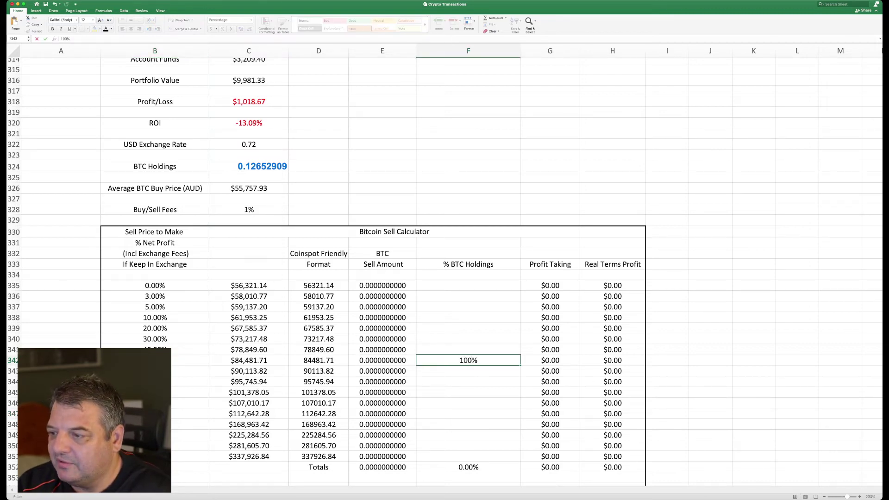
key(Return)
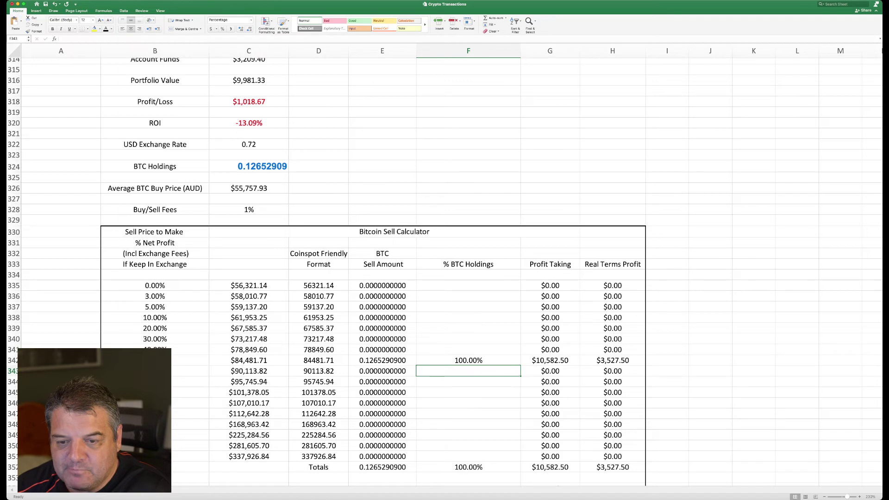
Examine the Real Terms Profit formula in H342 alongside the sell calculator's Totals and % Profit rows.
scroll(444, 273, down, 2)
scroll(445, 274, up, 4)
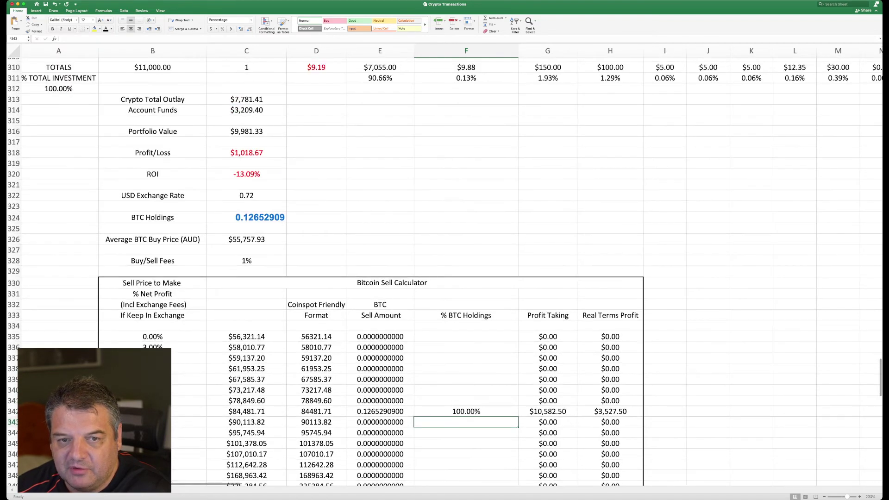
scroll(445, 273, up, 1)
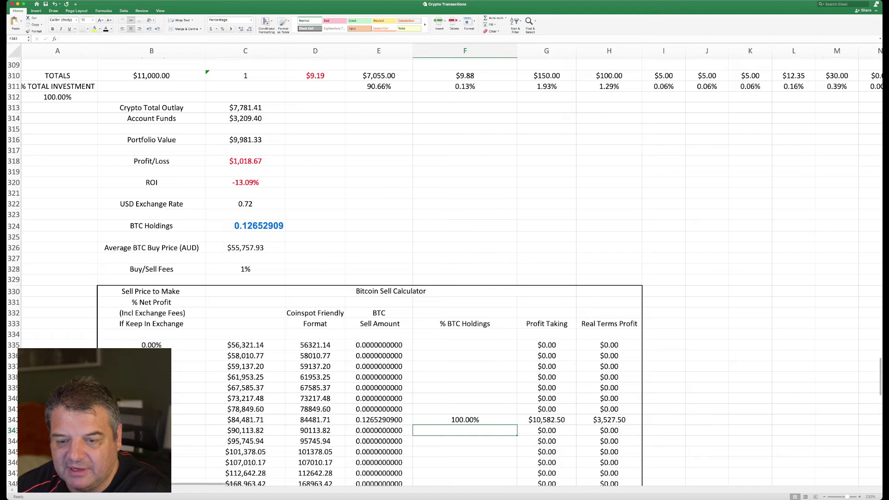
click(609, 420)
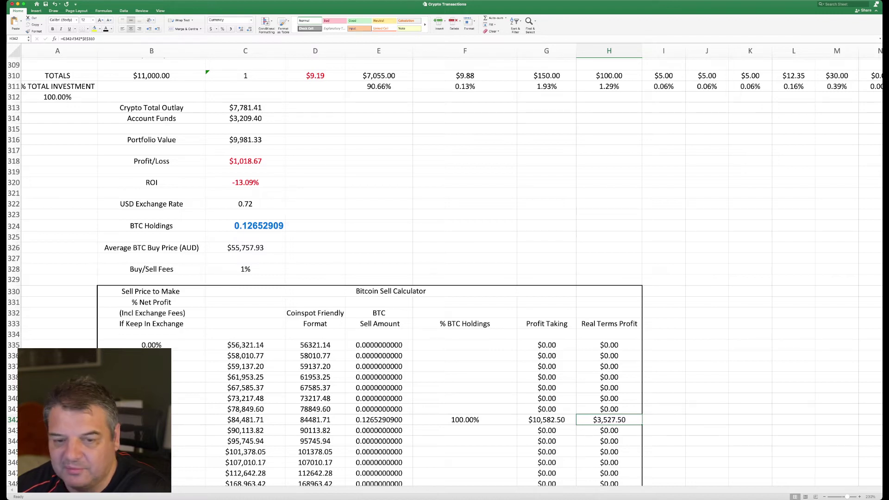
scroll(444, 273, down, 6)
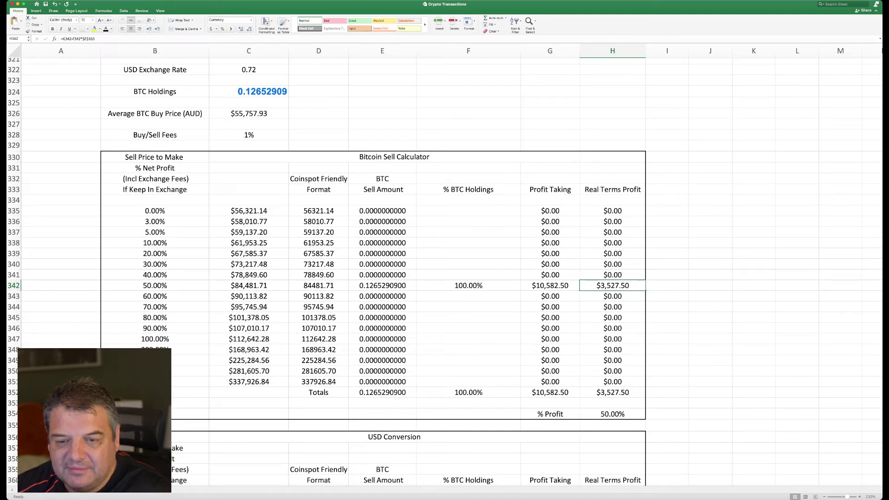
scroll(444, 271, up, 2)
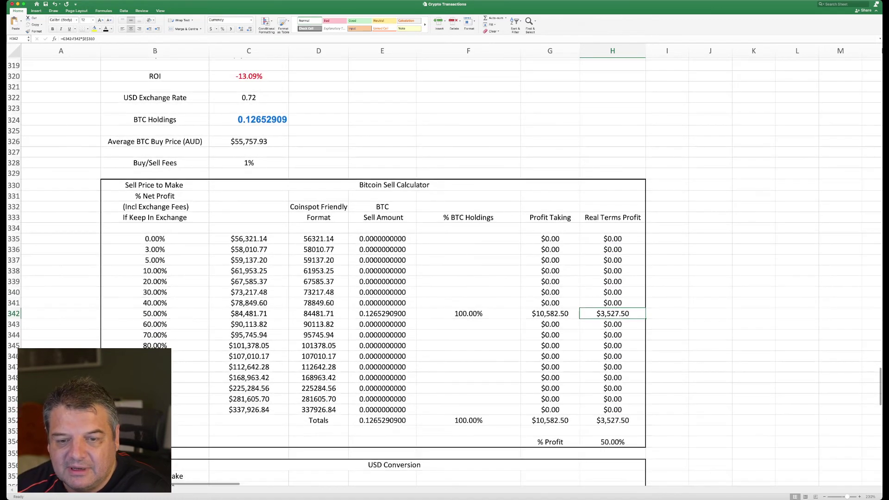
scroll(444, 272, up, 3)
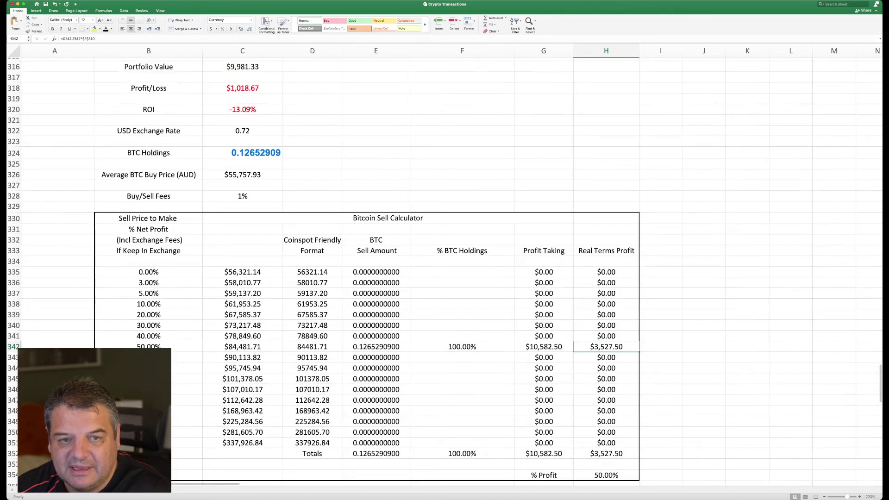
scroll(444, 272, down, 3)
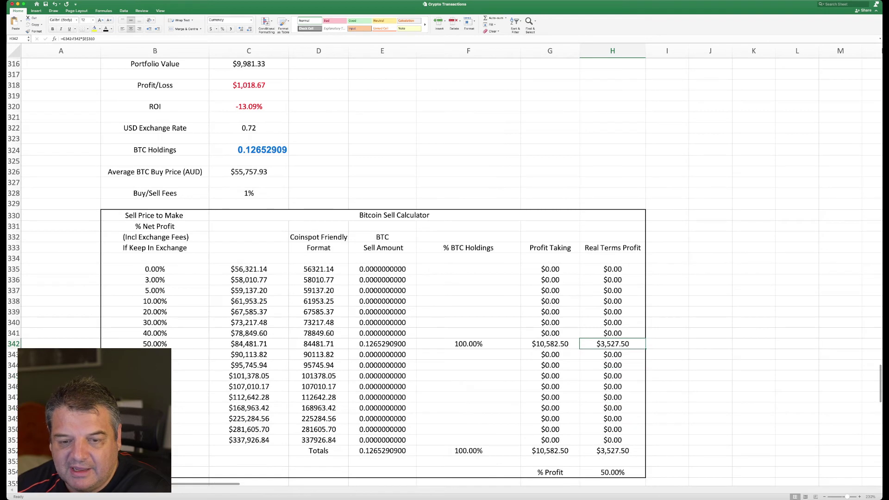
Enter % BTC Holdings of 10%, 20% and 20% in F339, F340 and F341, and clear the 100% entry in F342.
click(469, 344)
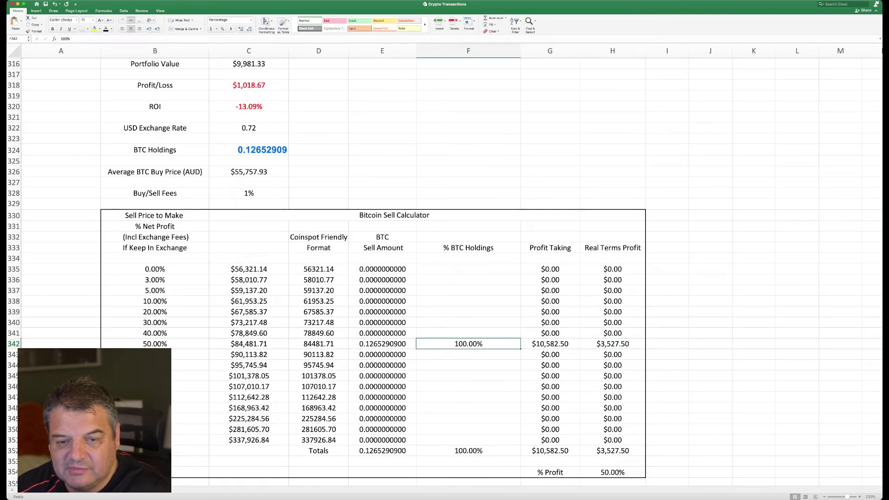
click(468, 322)
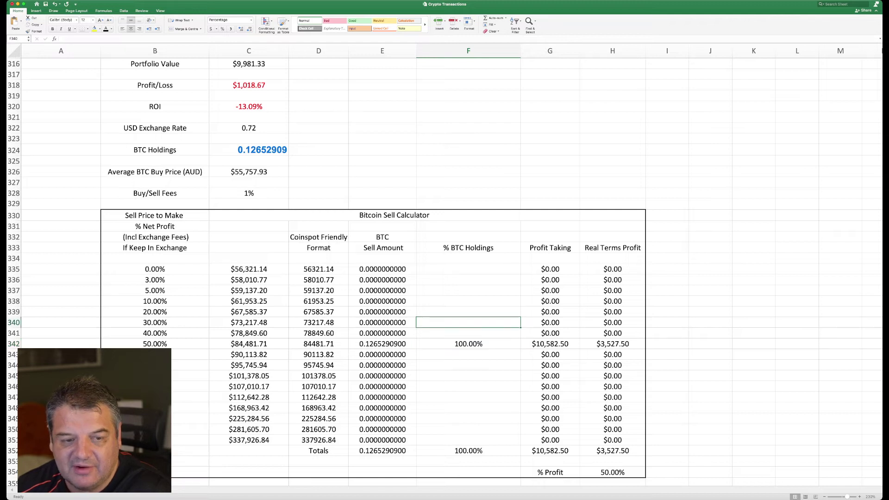
click(469, 311)
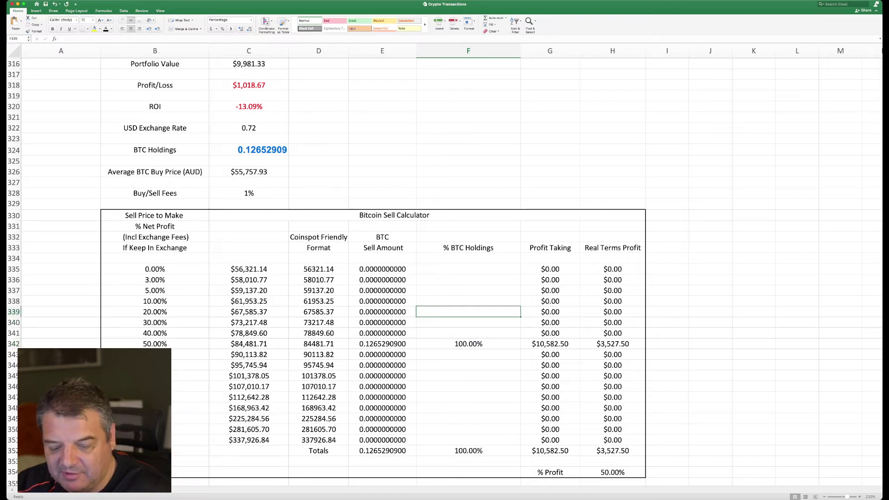
text(10)
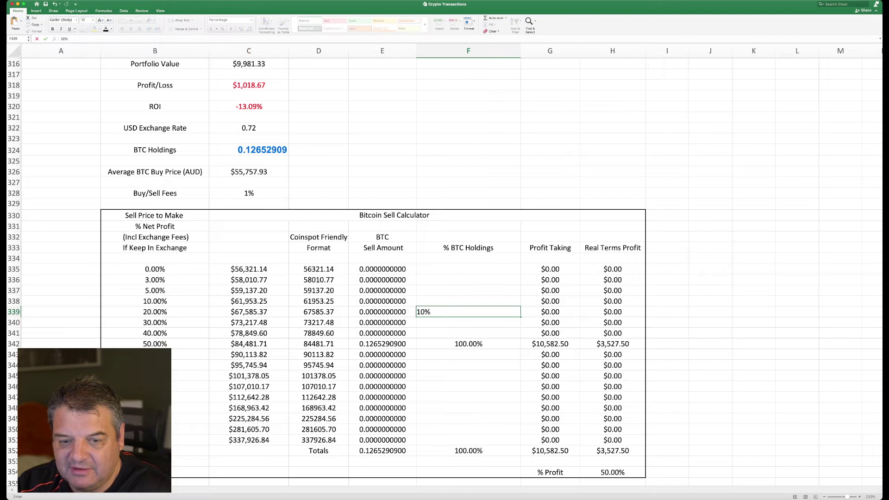
key(Return)
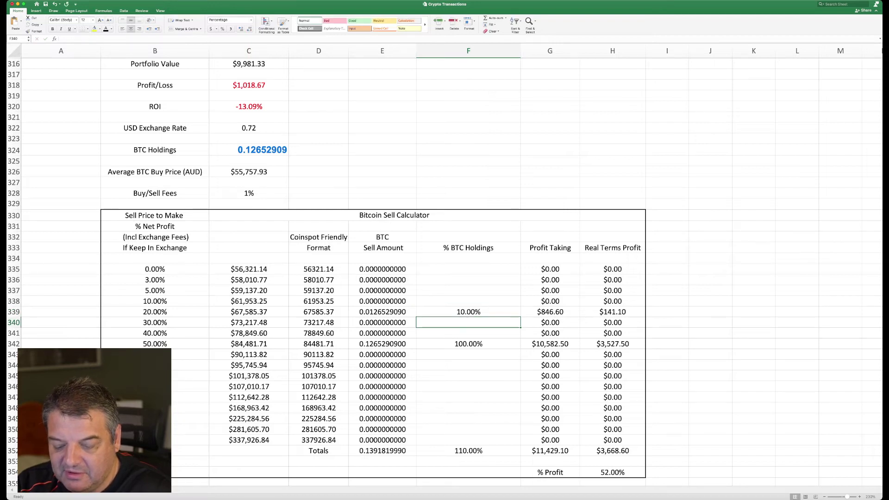
text(20)
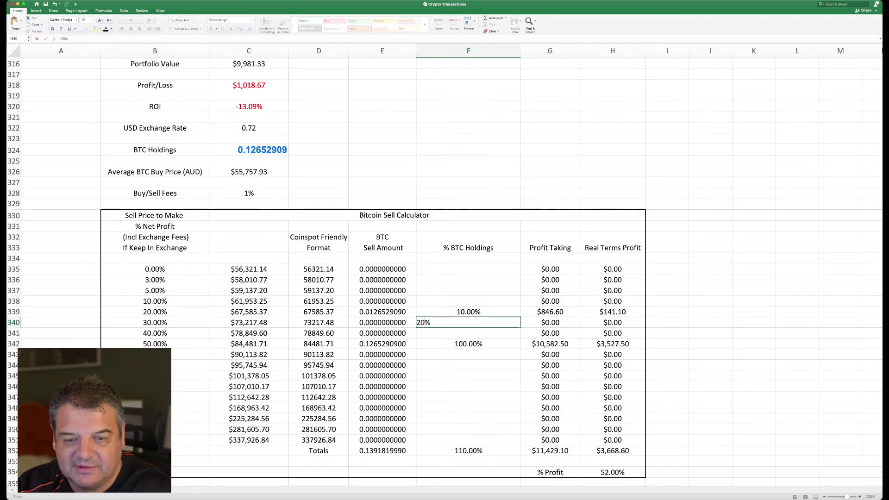
key(Return)
text(20)
key(Return)
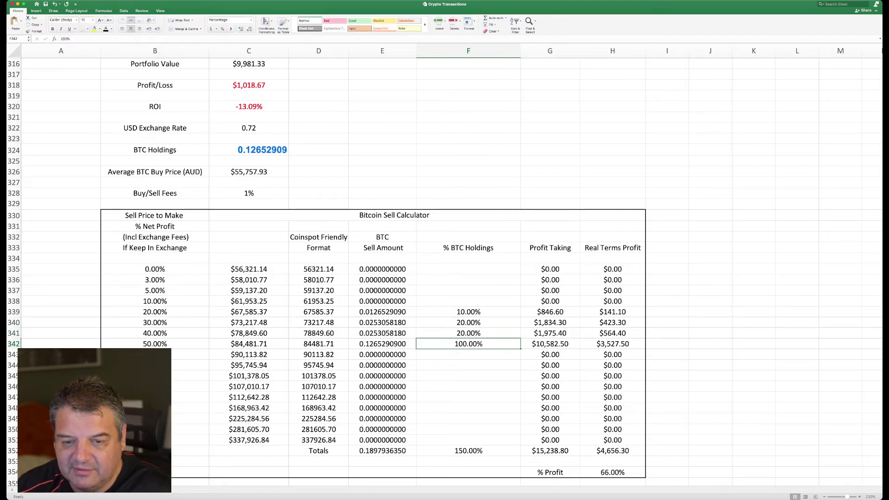
key(Delete)
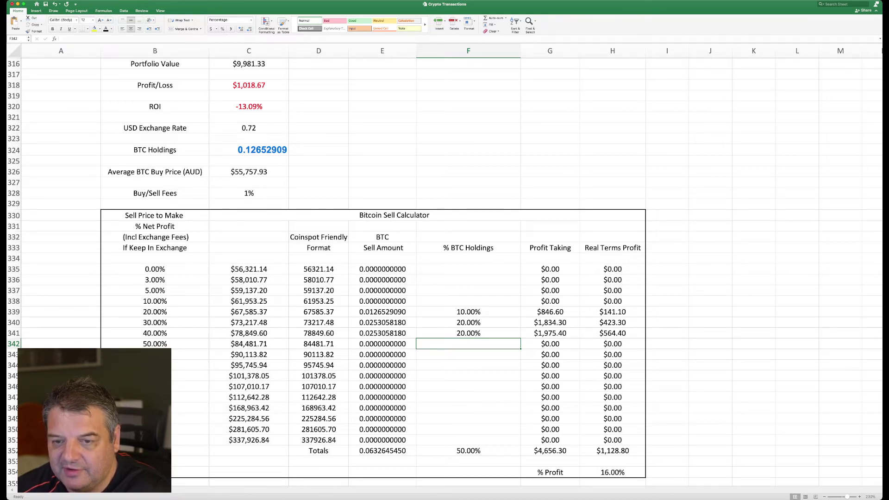
Review the Real Terms Profit column from H332 down to the % Profit figure in H354.
drag(612, 237, 613, 473)
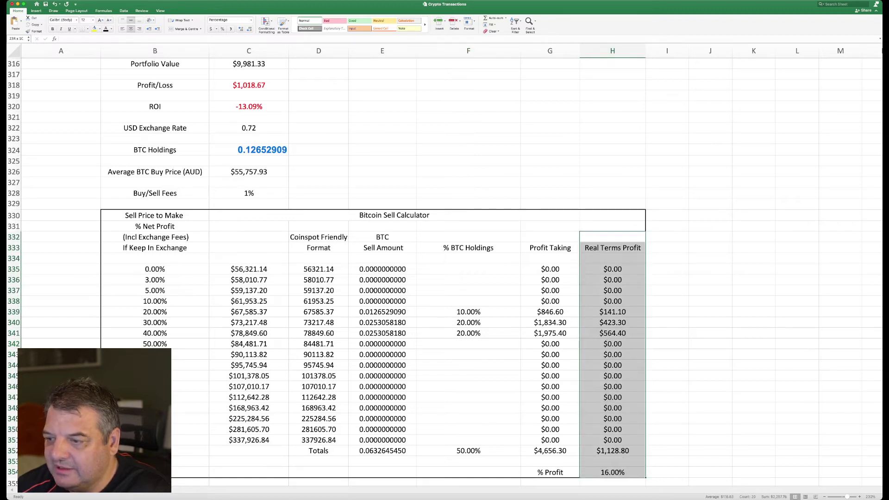
drag(613, 473, 613, 473)
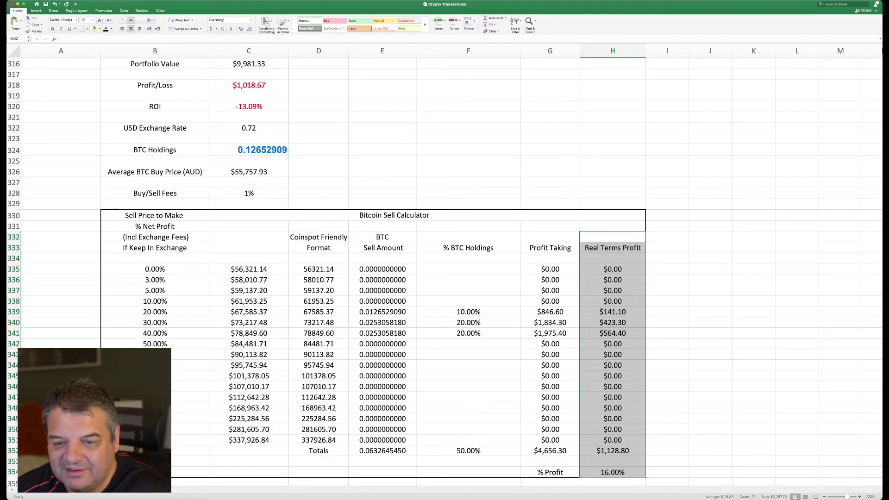
click(667, 344)
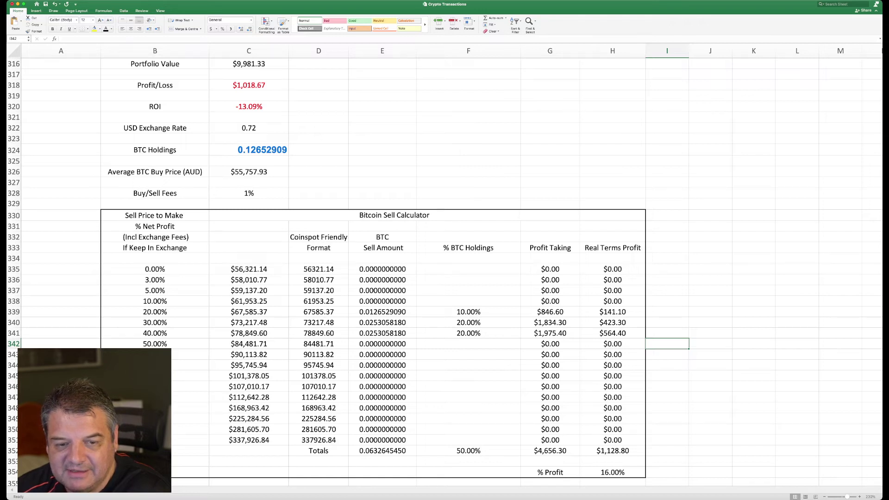
Examine the sell prices for the 20% to 40% net profit targets and the Coinspot Friendly Format column beside them.
click(248, 311)
key(Down)
key(Down)
key(Up)
key(Up)
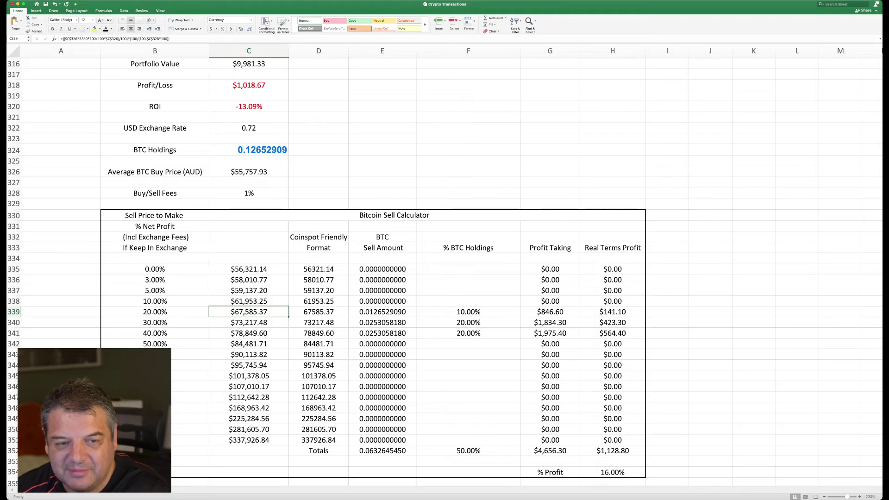
scroll(445, 271, down, 1)
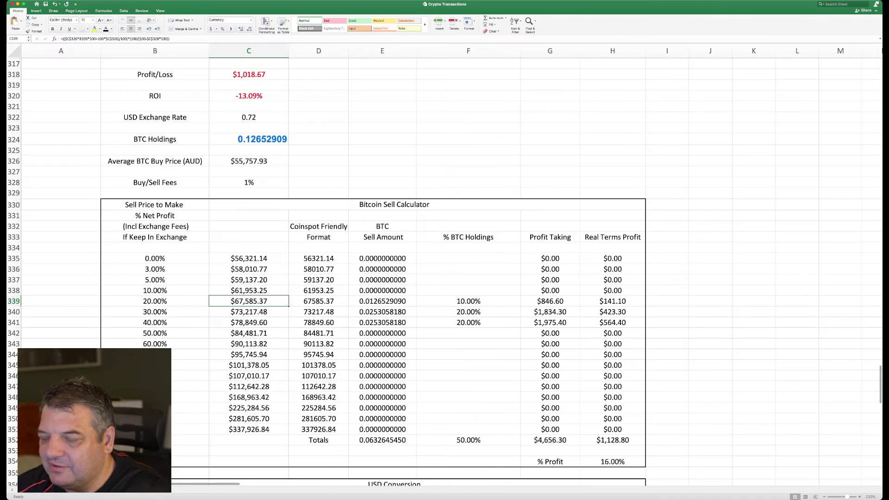
scroll(445, 271, down, 1)
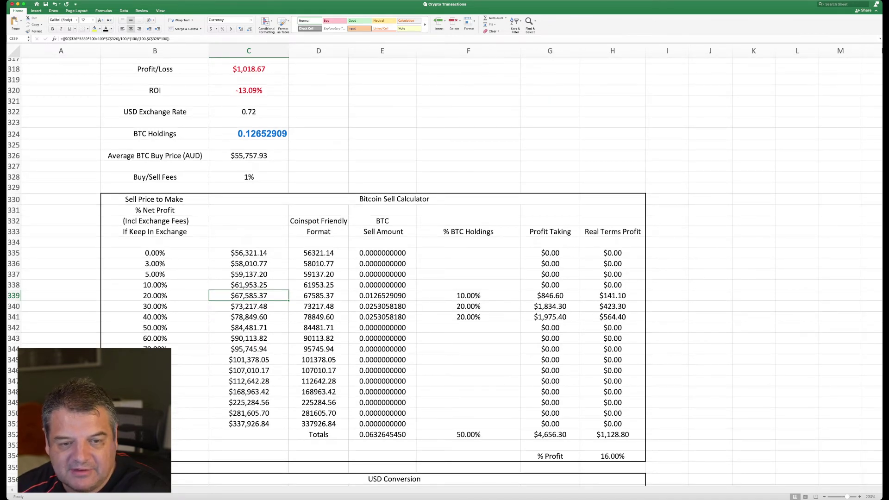
click(319, 296)
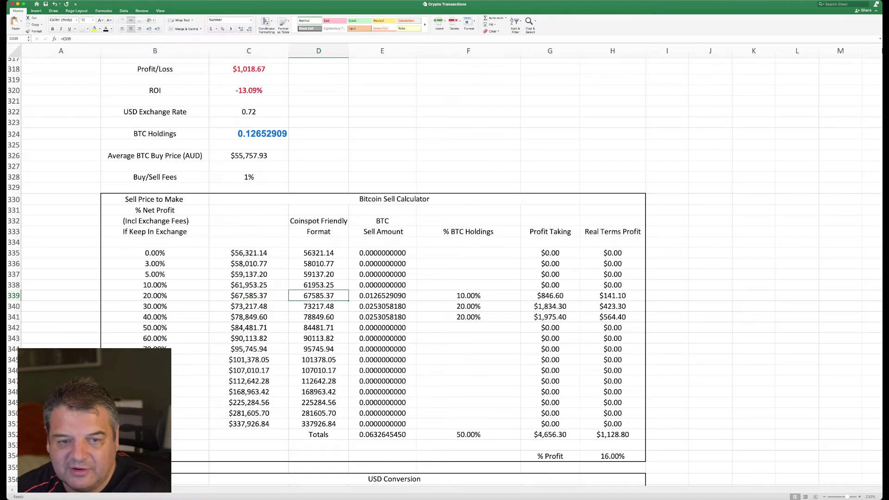
drag(319, 221, 319, 423)
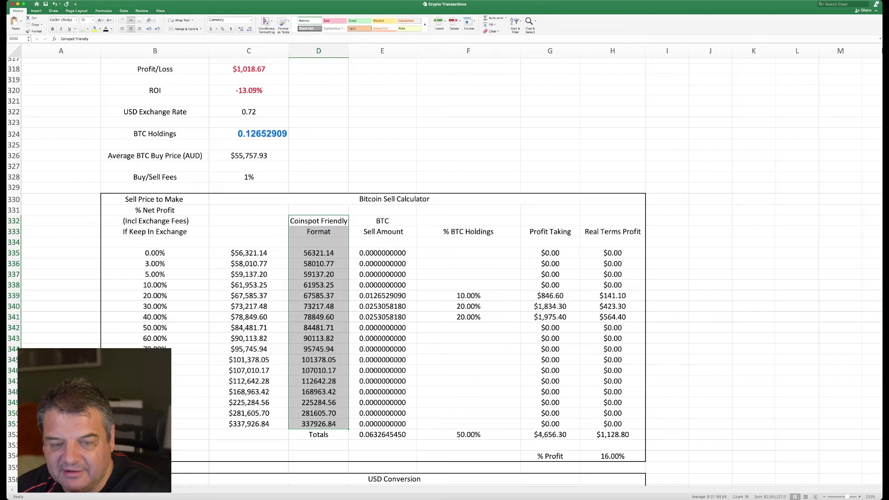
Review the BTC Sell Amount, % BTC Holdings and Profit Taking cells for the 20% net profit target in row 339.
click(383, 253)
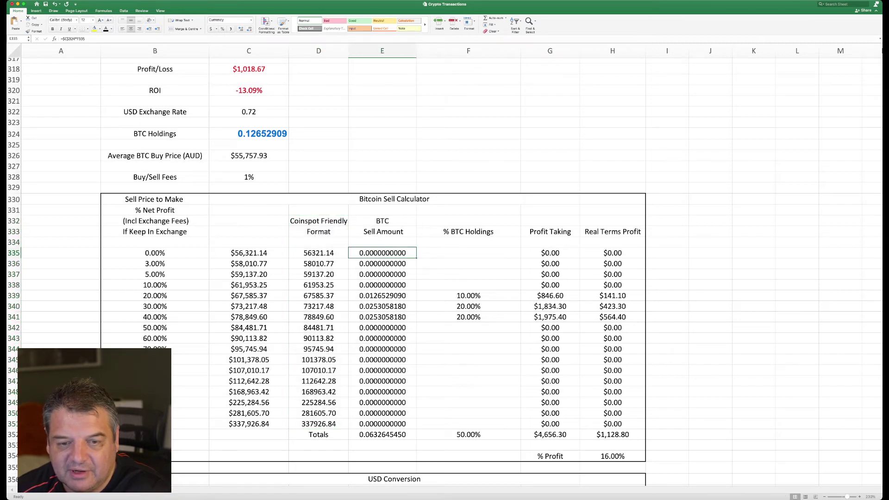
click(383, 295)
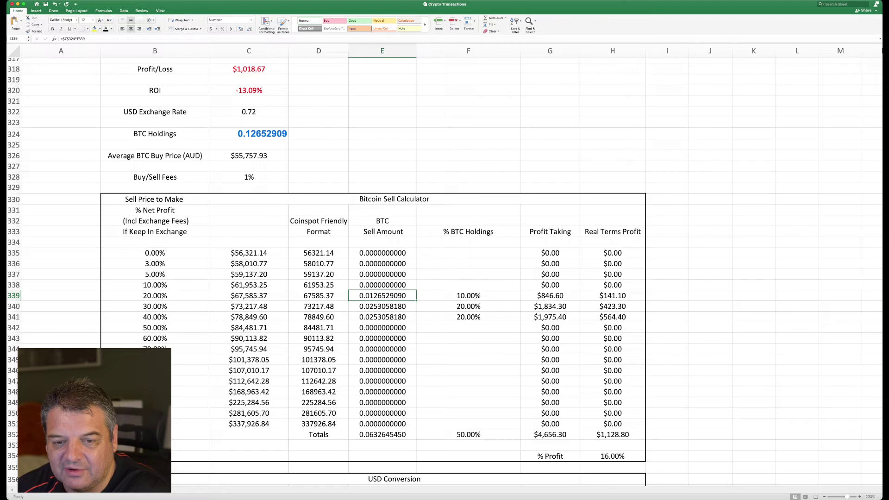
click(468, 295)
click(550, 295)
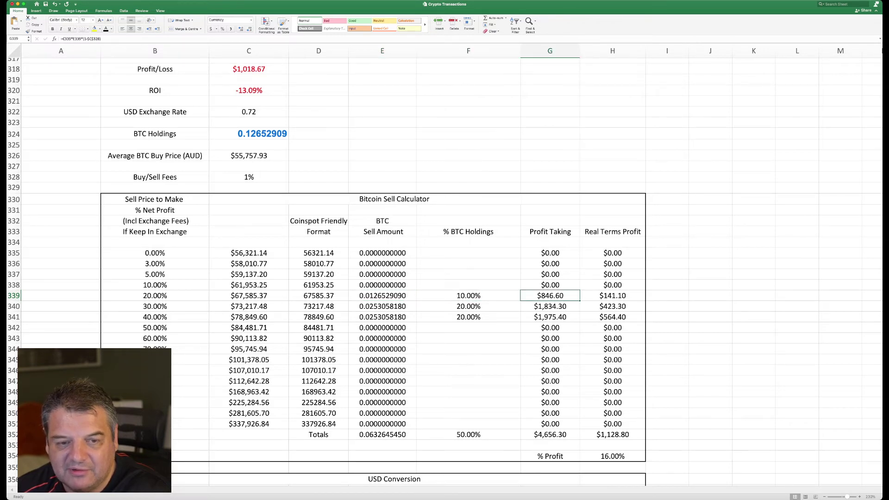
Inspect the sell price formula in C335 and the net profit target in B335 that it references.
click(248, 253)
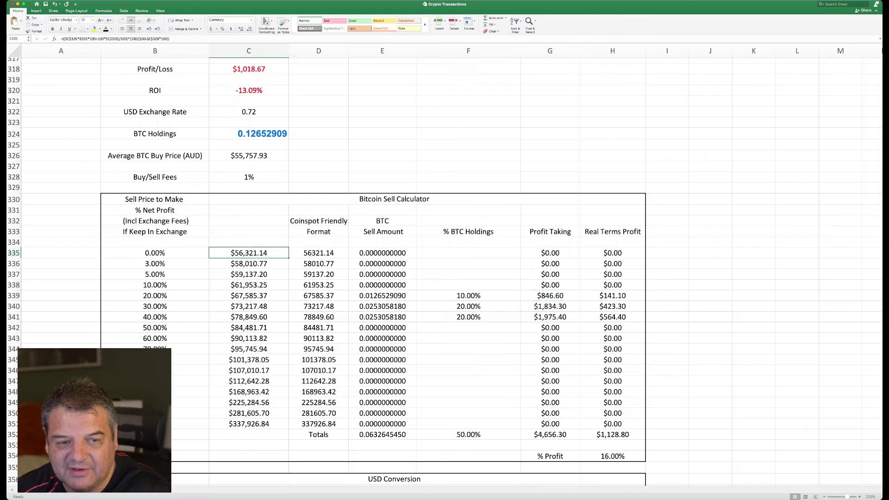
click(155, 253)
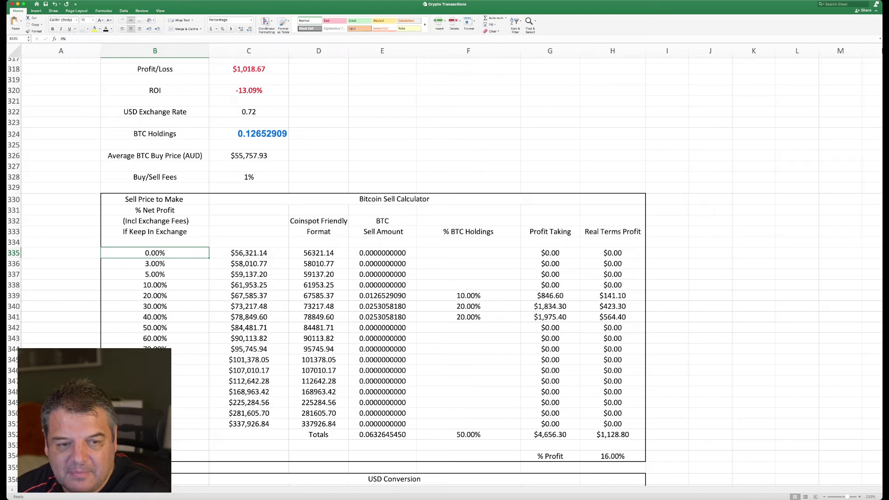
key(F2)
key(Escape)
click(249, 253)
key(F2)
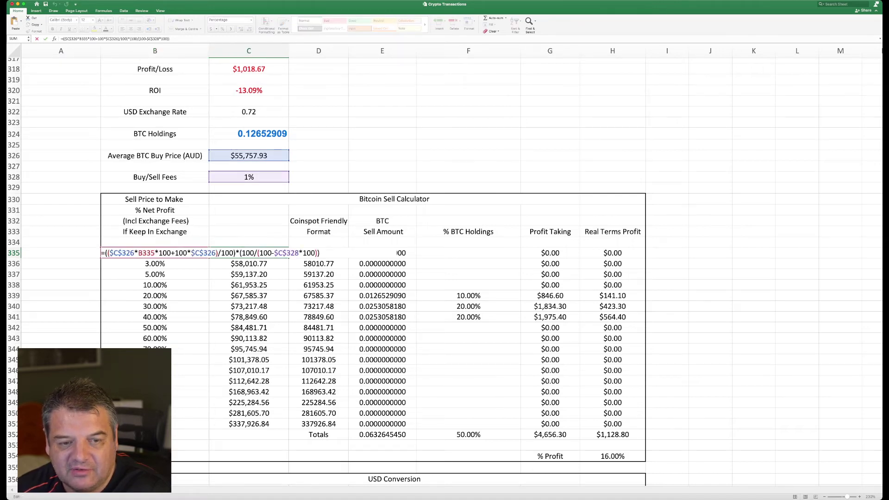
key(Escape)
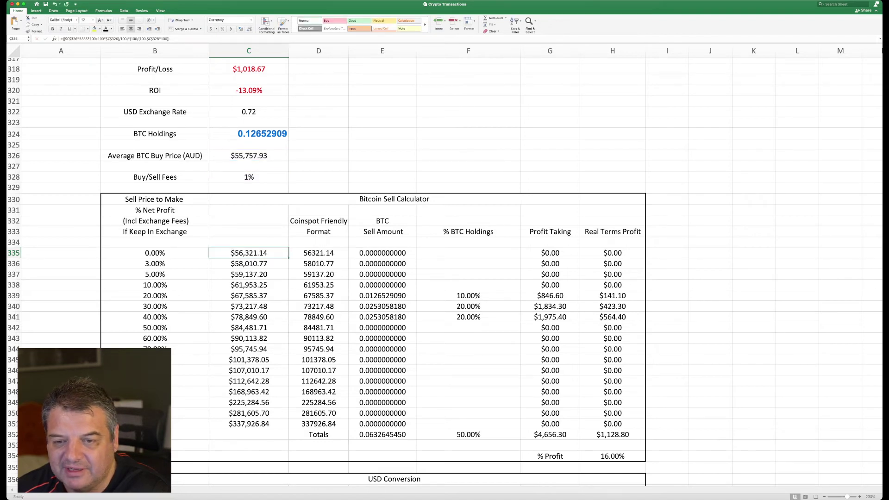
Compare the Profit Taking and Real Terms Profit formulas in rows 335 and 339.
click(550, 253)
click(612, 254)
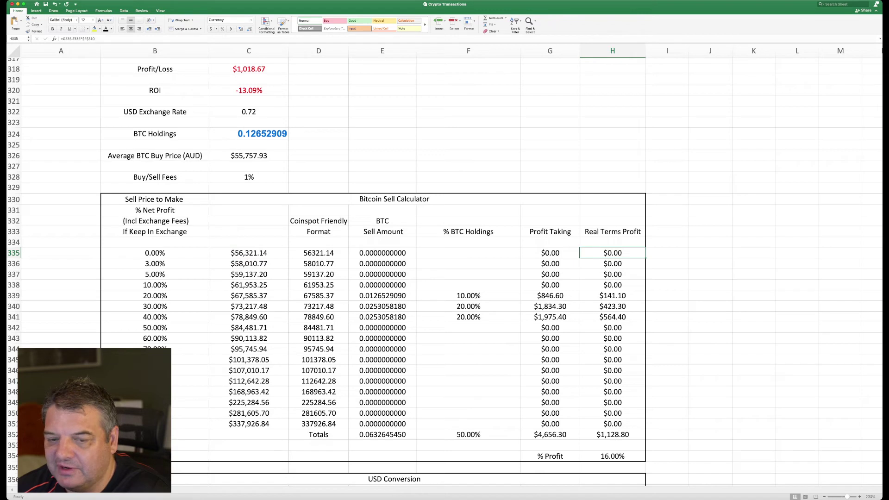
click(550, 253)
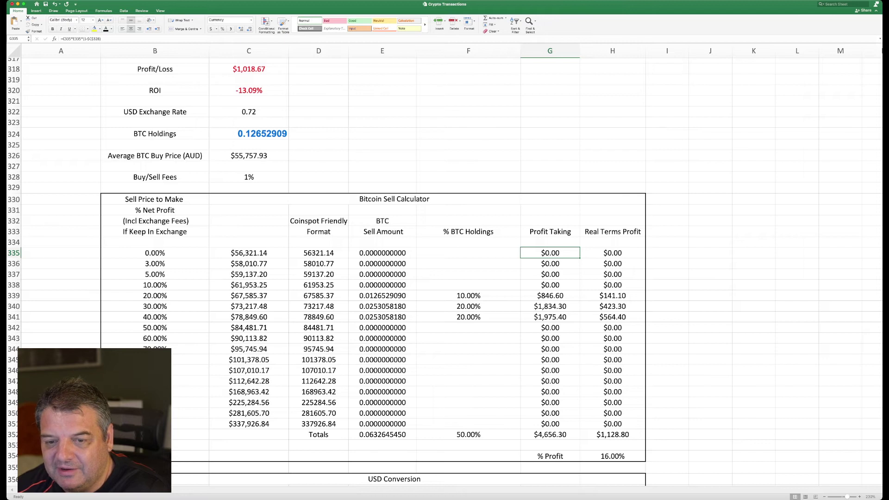
key(Down)
key(Down)
key(Down)
key(Down)
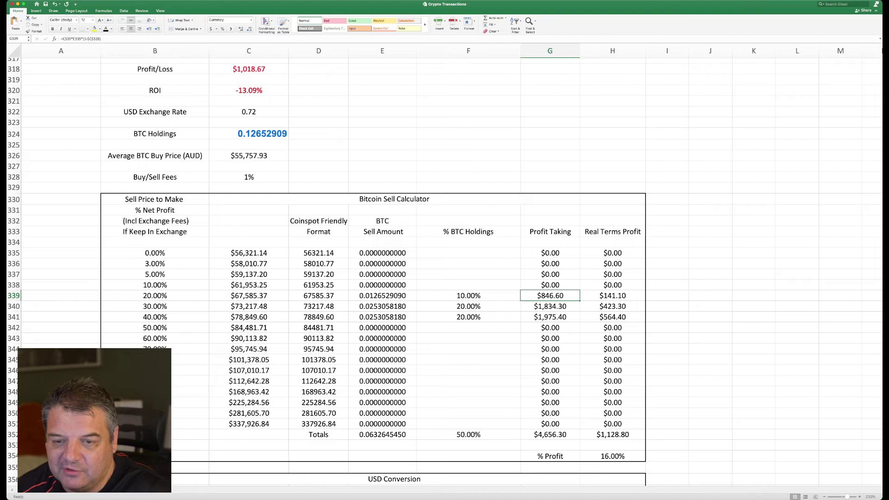
click(613, 296)
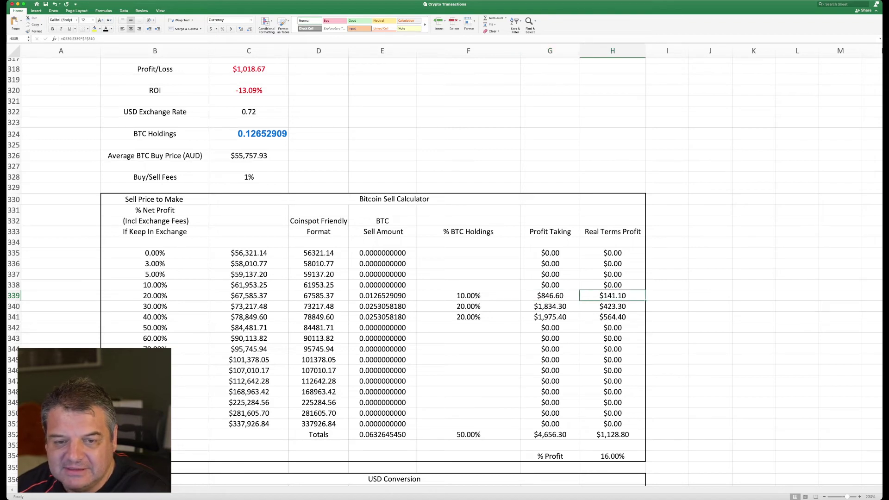
Set % BTC Holdings to 10% in F335 for the 0% net profit target.
click(319, 253)
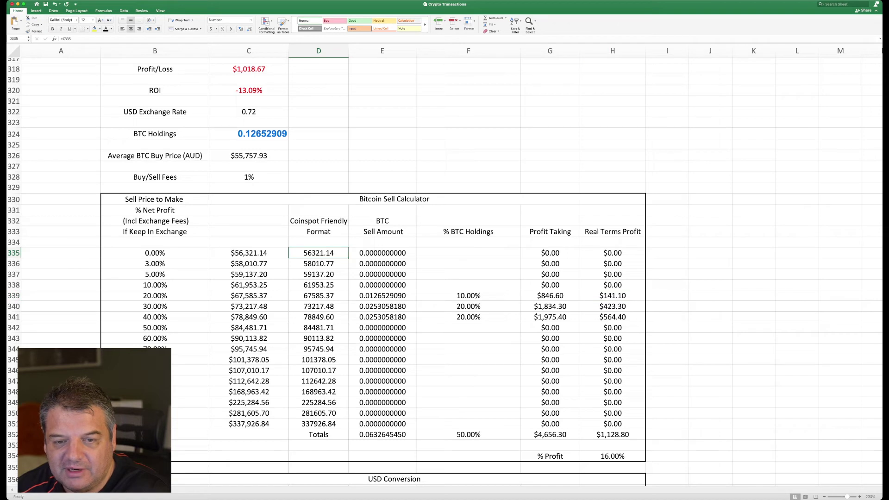
click(468, 253)
text(10)
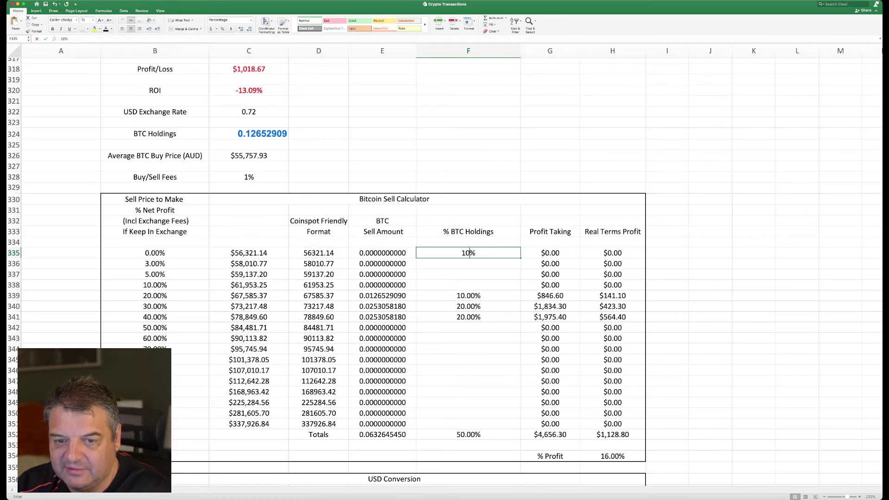
key(Return)
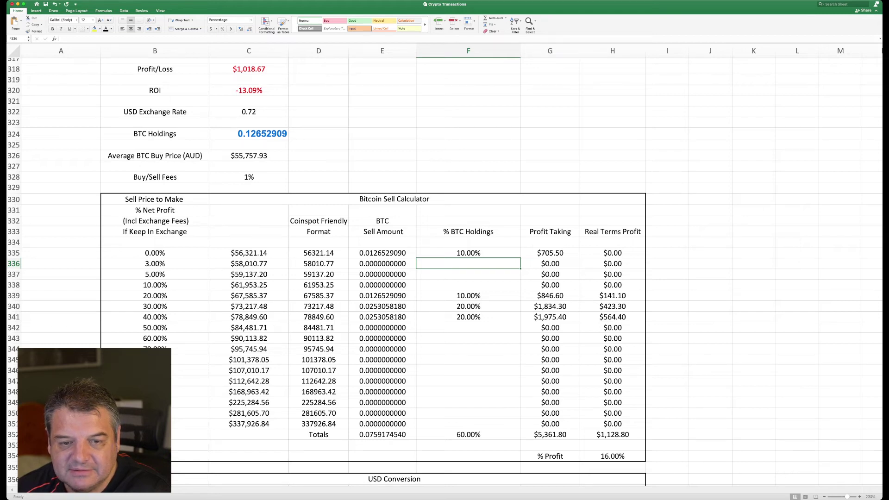
Inspect the cells referenced by the BTC Sell Amount formula in E335 and the Profit Taking formula in G335.
double_click(382, 253)
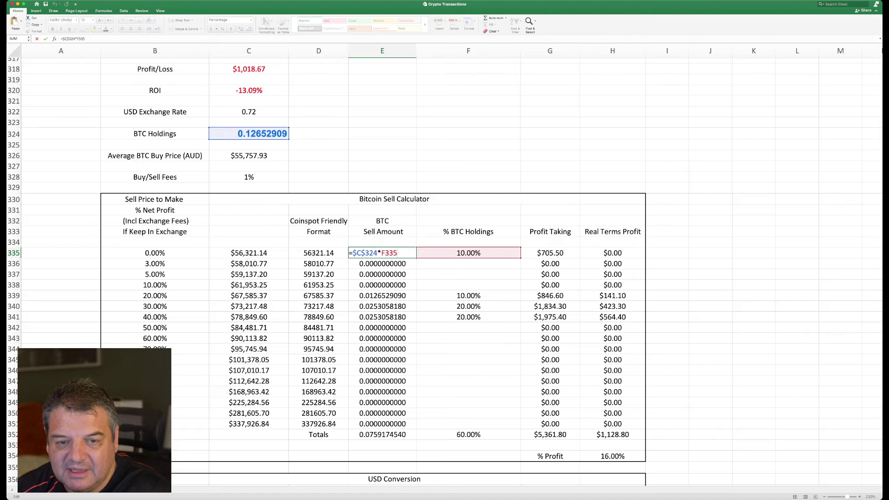
key(ctrl+Return)
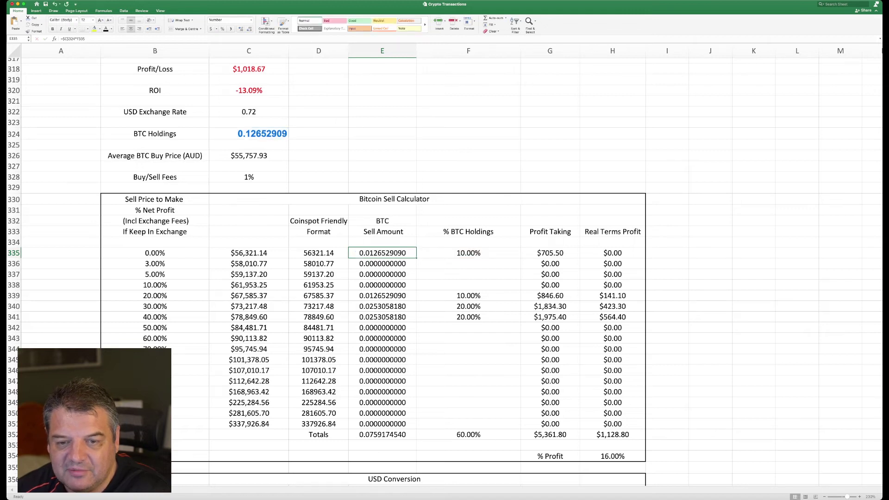
click(550, 253)
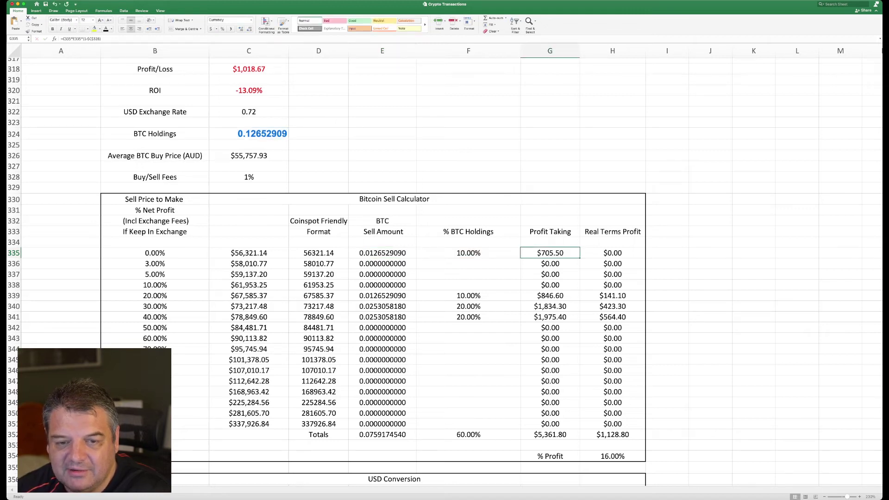
key(F2)
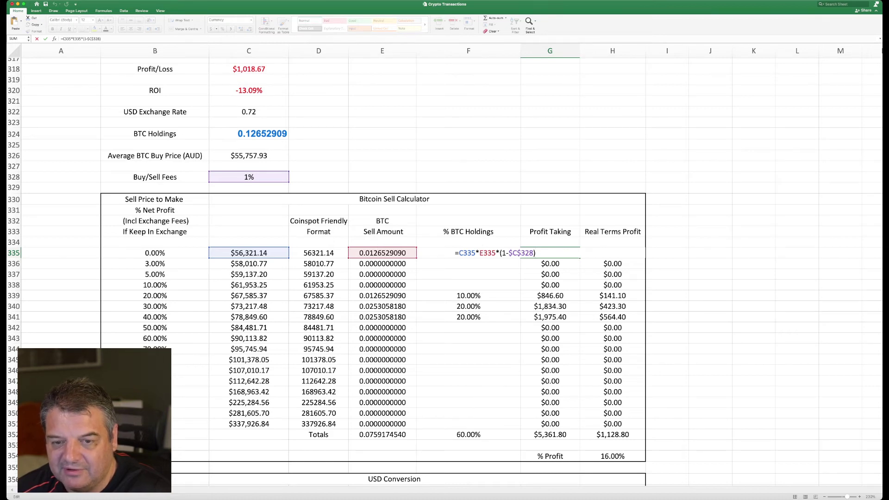
key(Return)
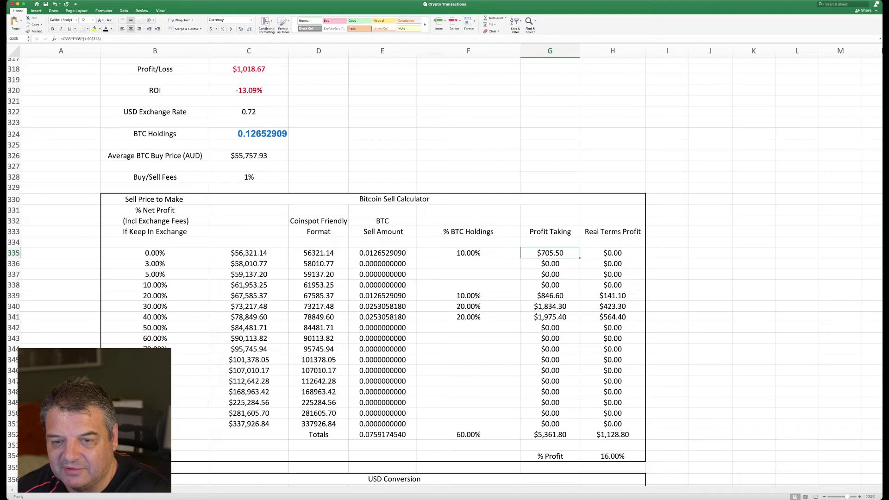
click(468, 253)
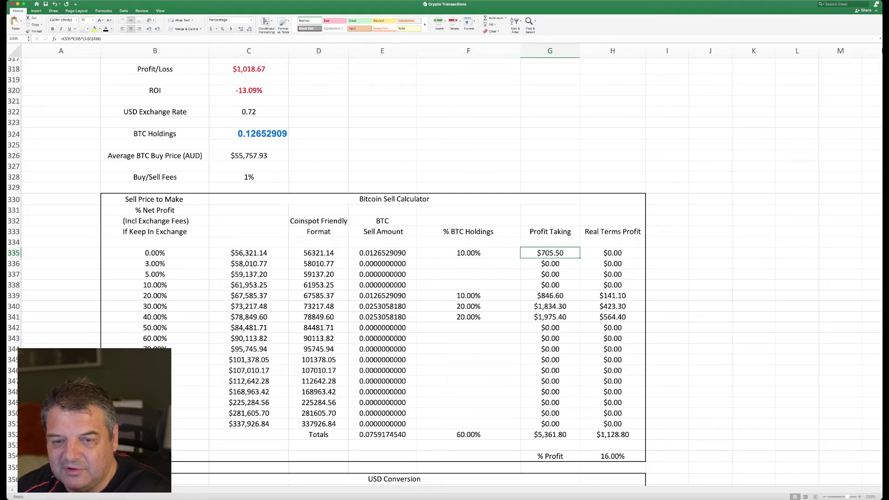
click(551, 253)
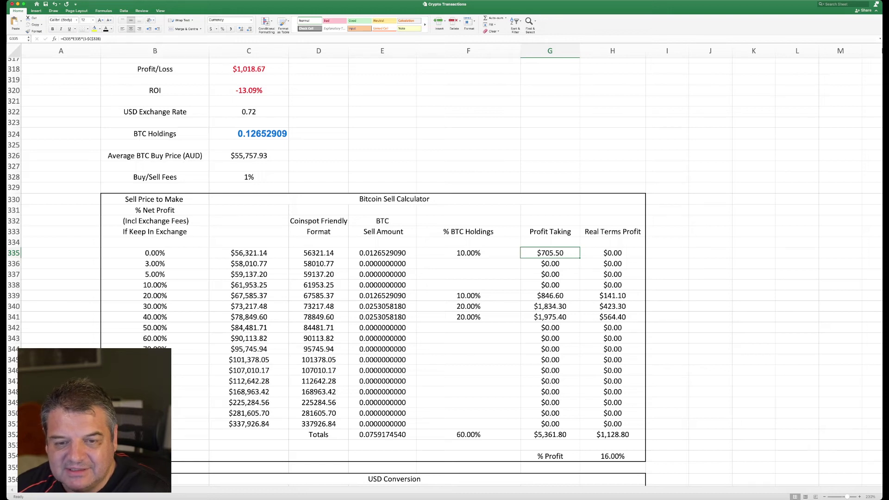
Set % BTC Holdings to 10% in F336 for the 3% net profit target and review that row from B336 to H336.
click(468, 254)
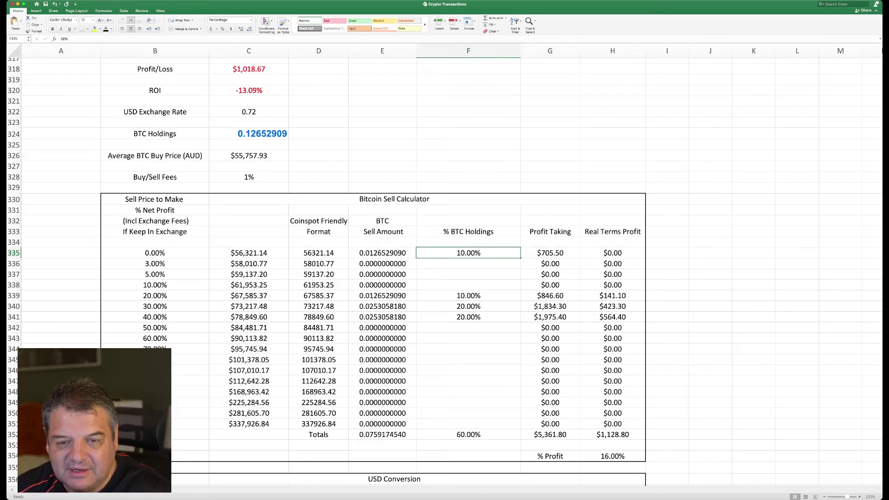
click(469, 263)
text(10)
key(Return)
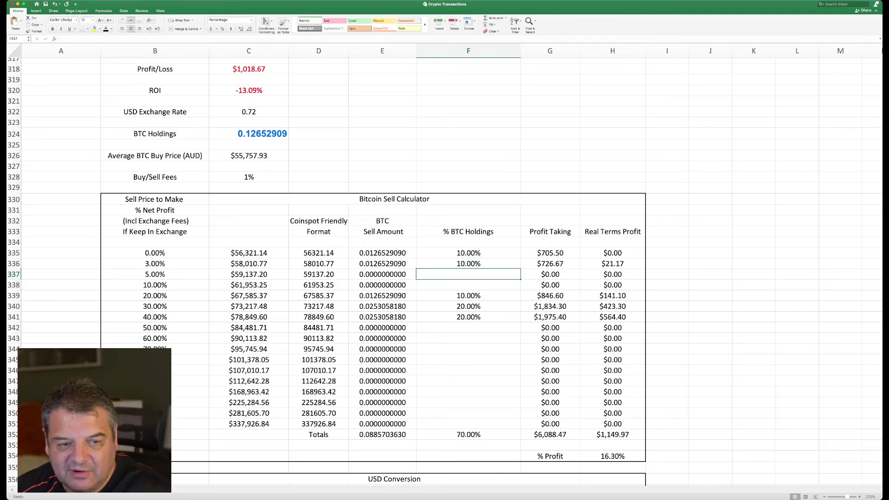
click(155, 263)
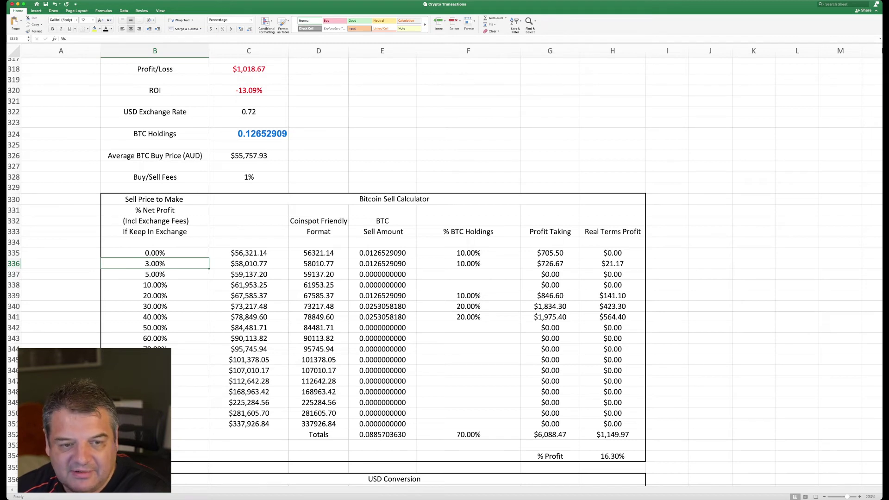
drag(155, 264, 613, 263)
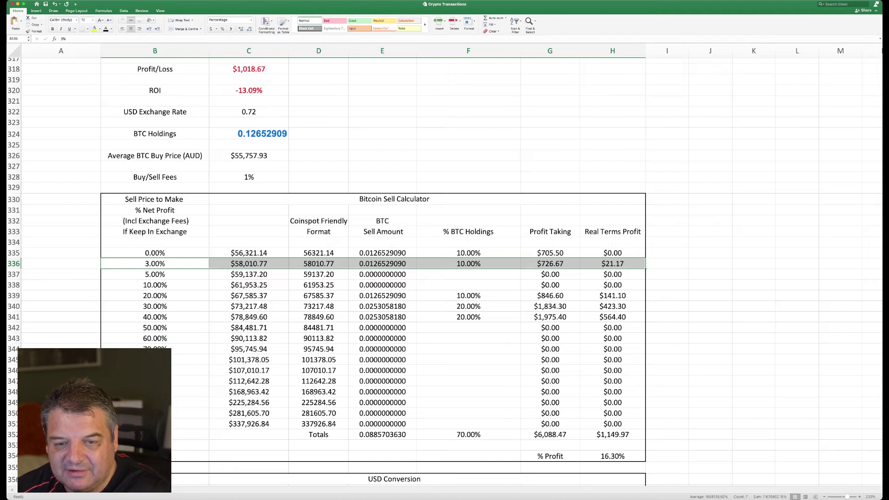
Clear the % BTC Holdings entries in F335 and F339:F341, and check the Real Terms Profit column down to % Profit.
click(468, 253)
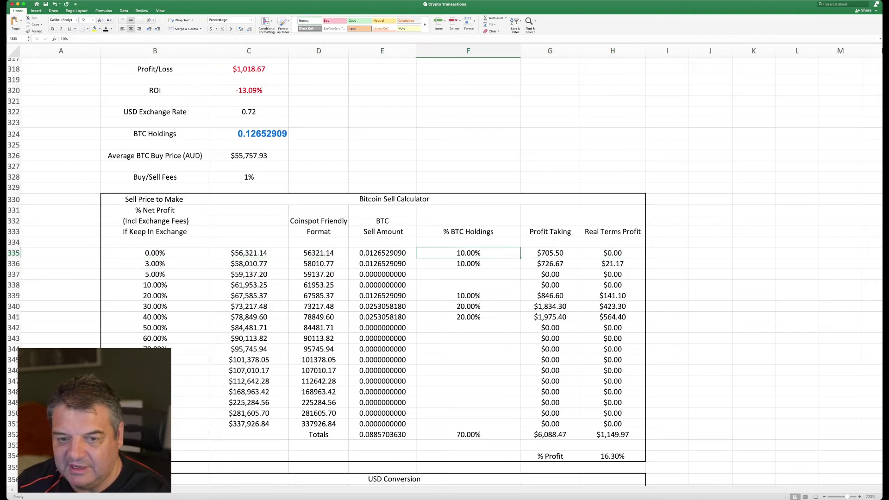
key(Delete)
drag(468, 296, 468, 316)
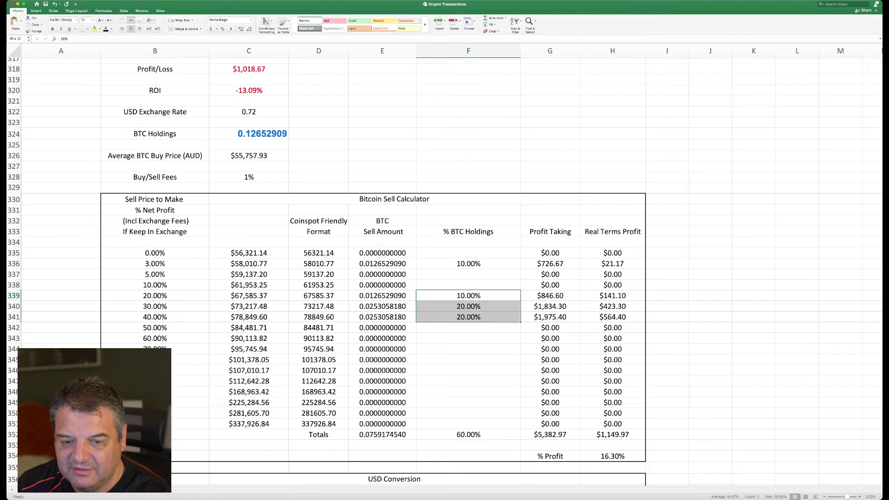
key(Delete)
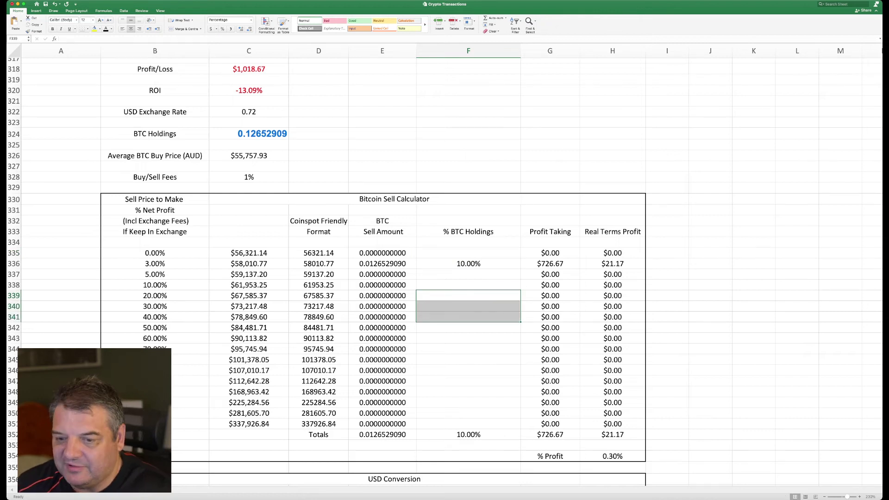
click(613, 457)
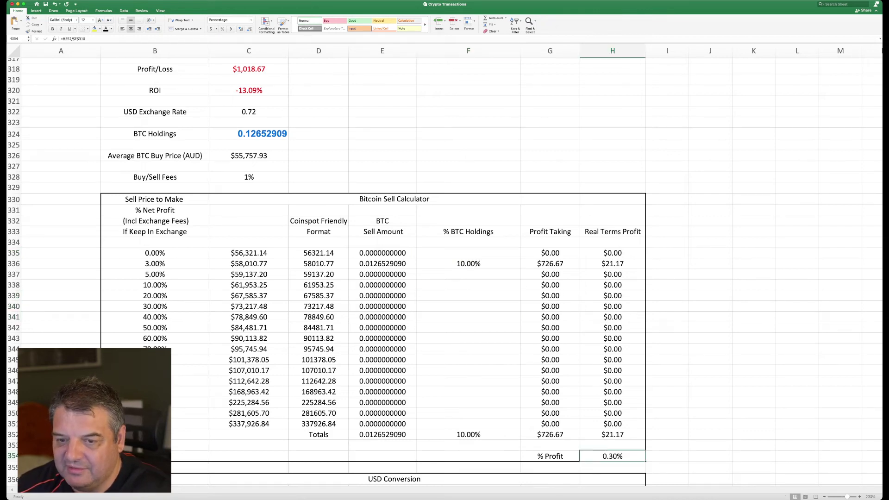
drag(613, 253, 613, 456)
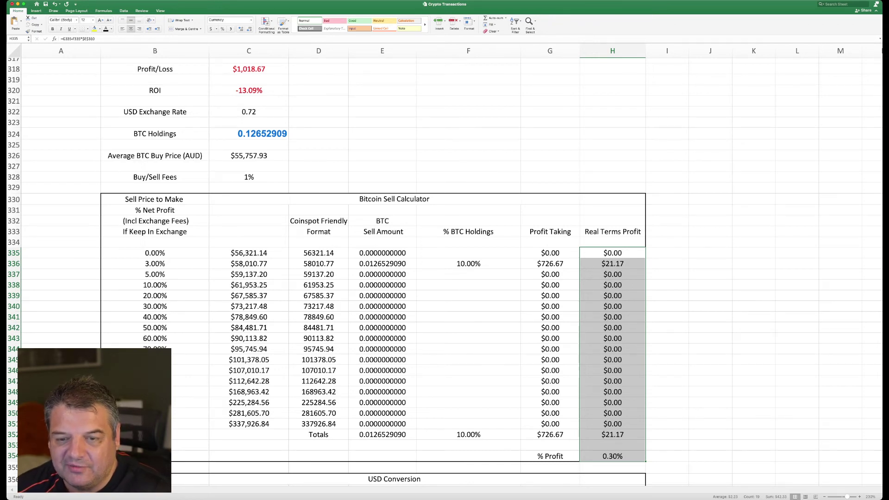
Set % BTC Holdings to 10% in F351 for the 500% net profit target and review that row through Real Terms Profit.
click(468, 263)
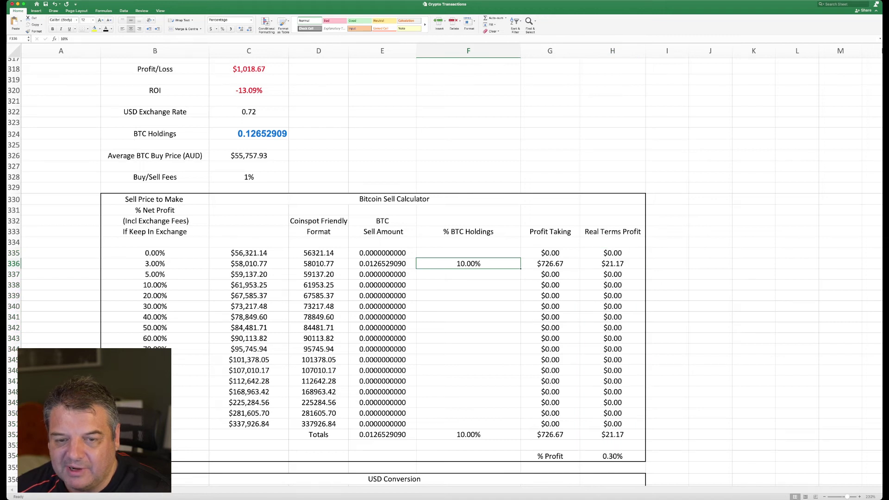
click(468, 275)
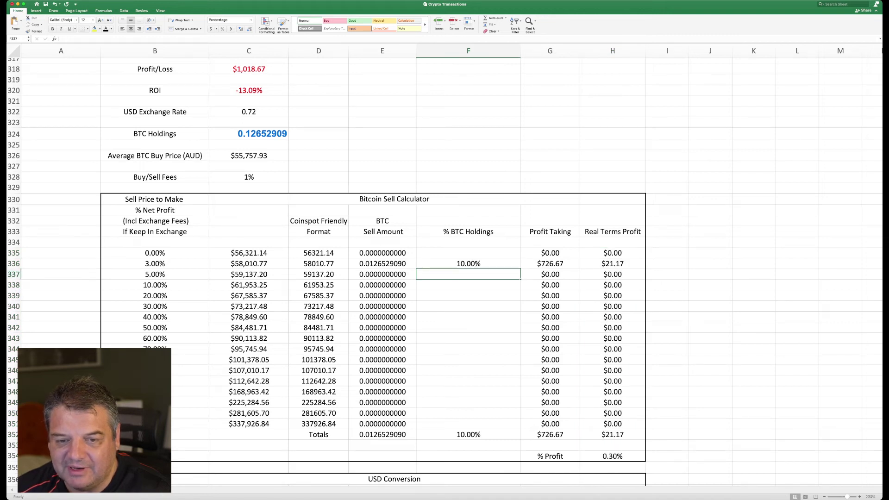
click(468, 264)
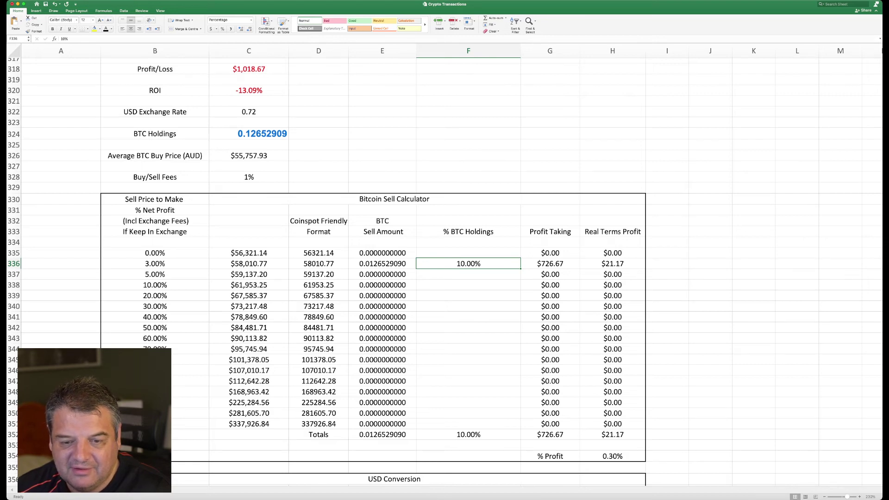
click(468, 424)
text(10%)
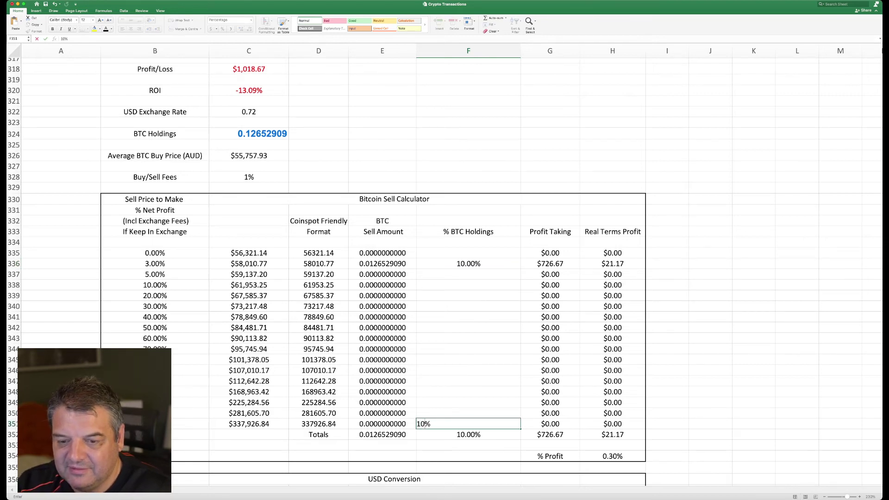
key(Return)
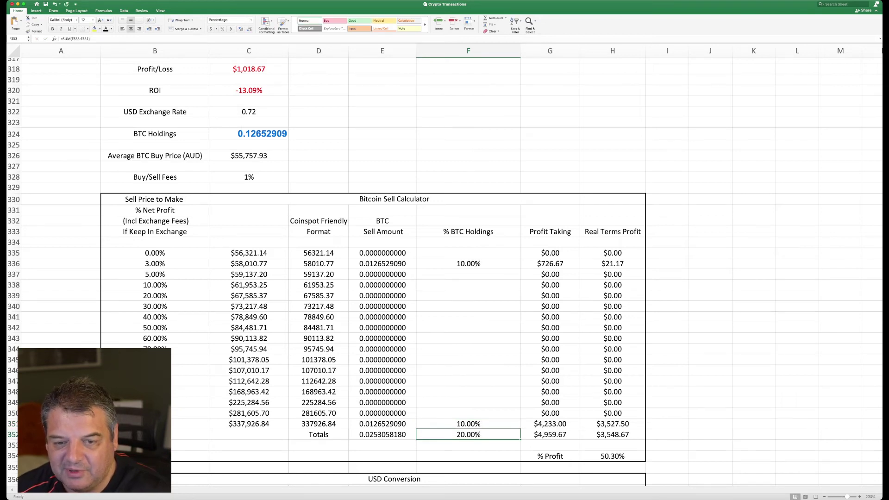
click(468, 424)
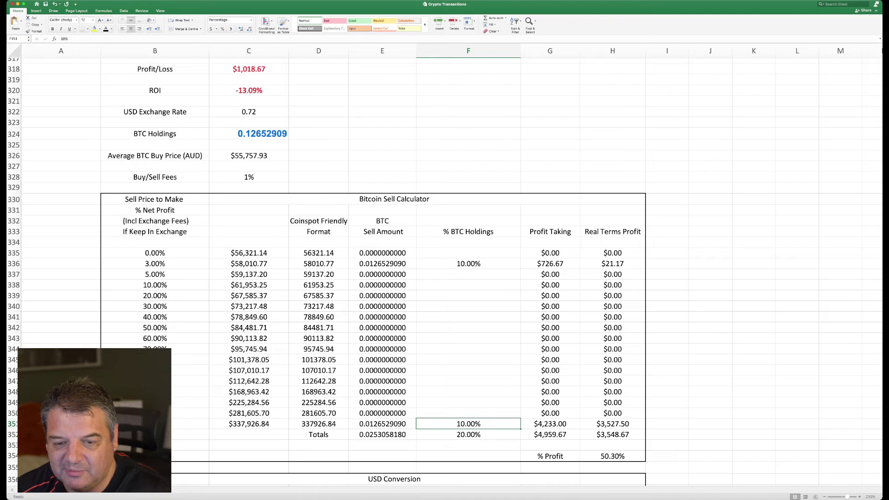
drag(190, 424, 613, 425)
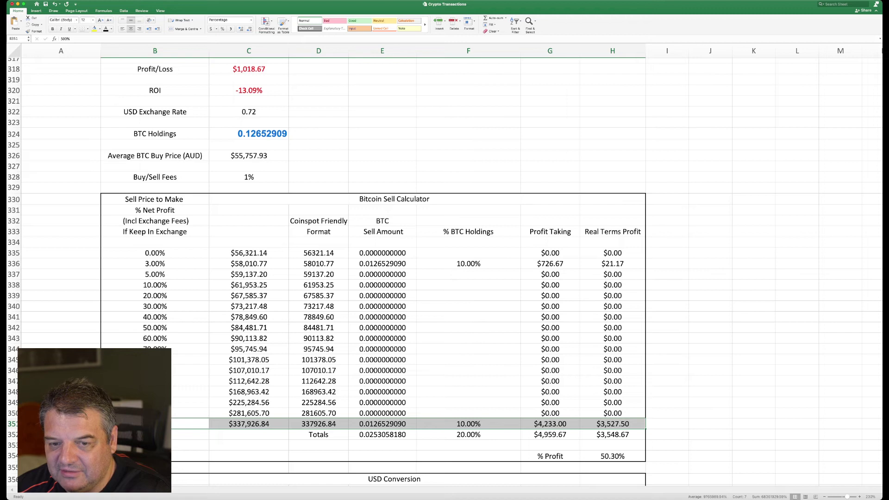
Clear the % BTC Holdings entry in F336 and review the 500% target row from B351 to H351.
click(468, 263)
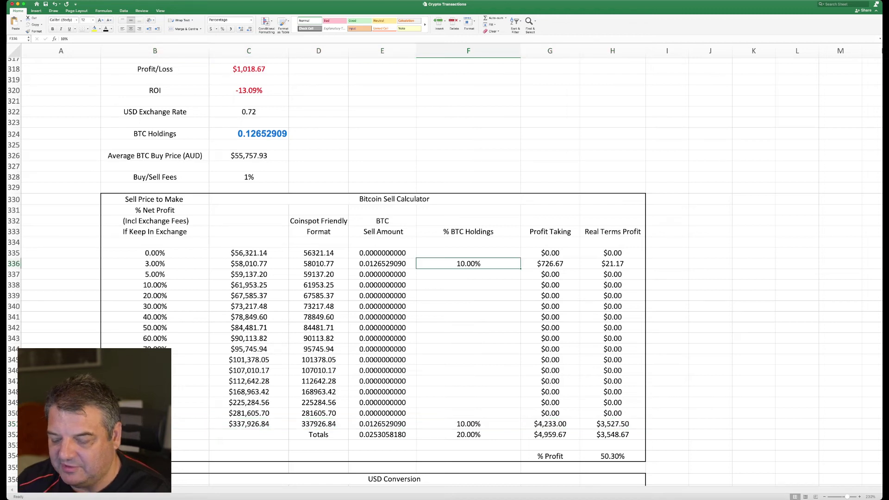
key(Delete)
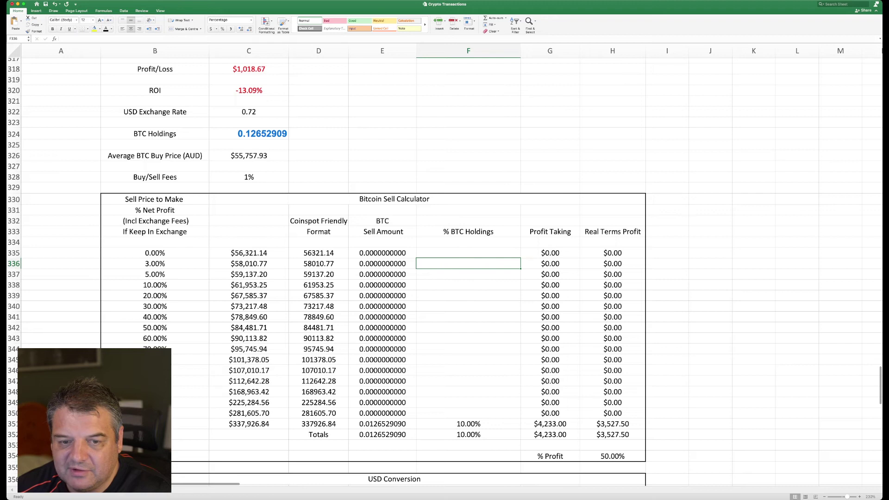
scroll(445, 272, down, 6)
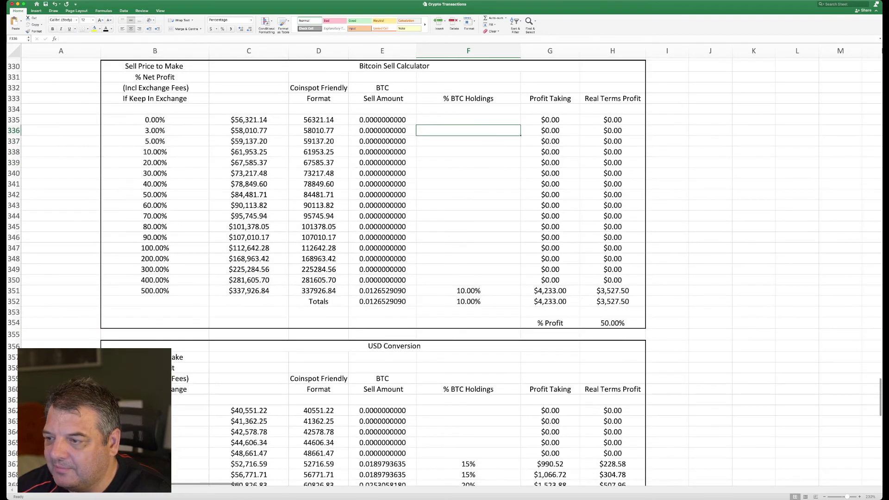
scroll(445, 273, up, 2)
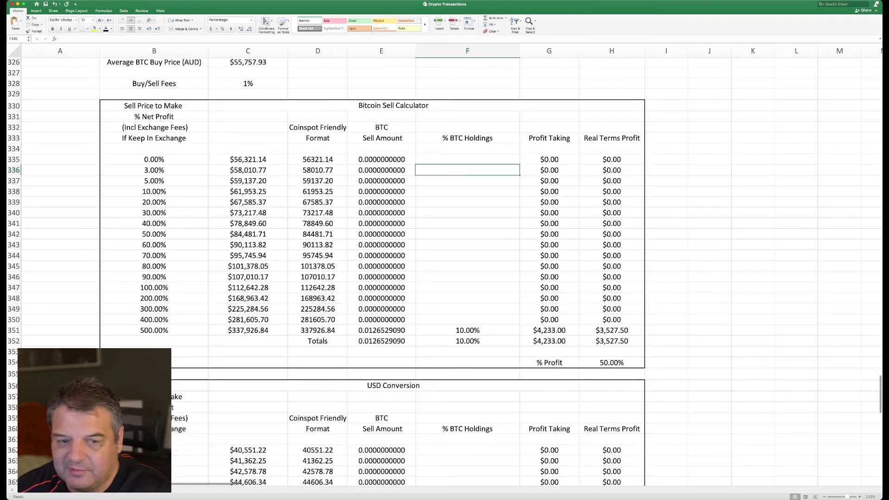
drag(159, 333, 248, 332)
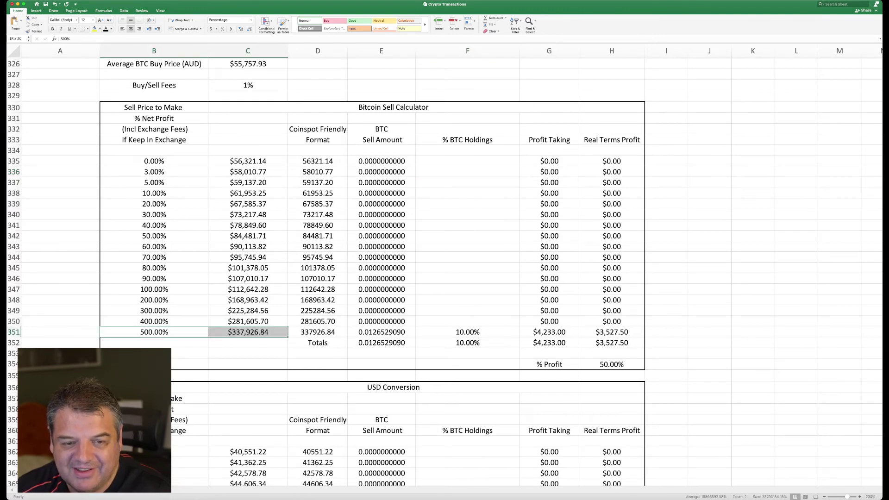
drag(248, 332, 508, 333)
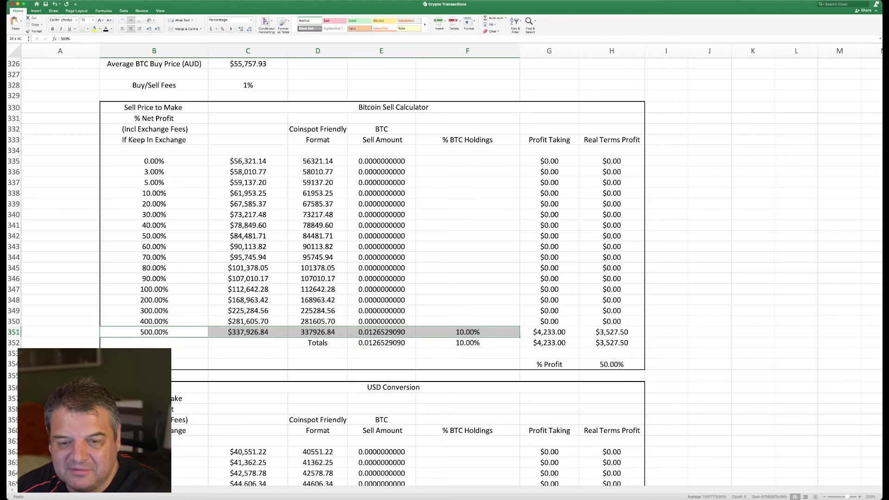
drag(509, 333, 612, 332)
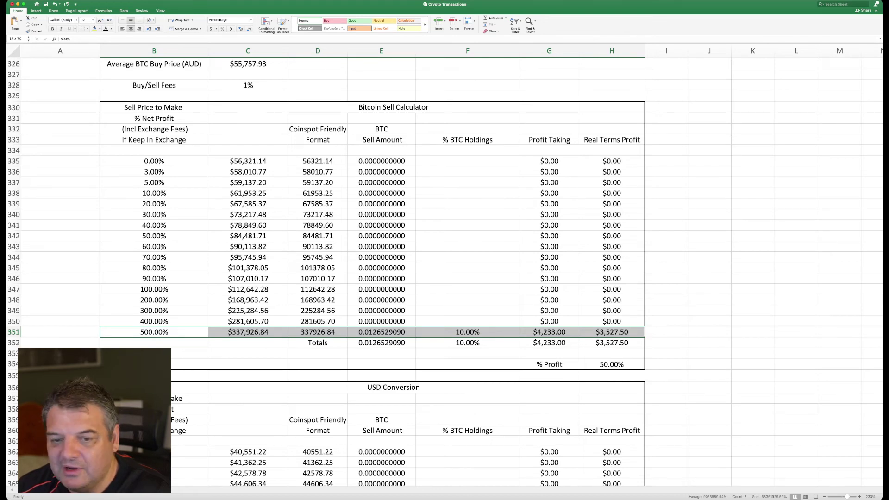
Look through the USD Conversion table and the Crypto Sell Calculations table beneath the Bitcoin Sell Calculator.
scroll(444, 271, down, 6)
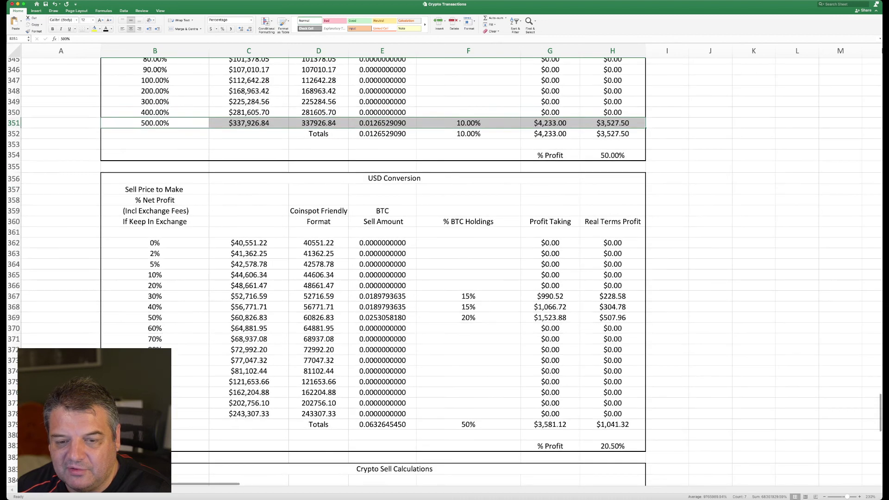
scroll(445, 271, down, 1)
scroll(444, 272, down, 1)
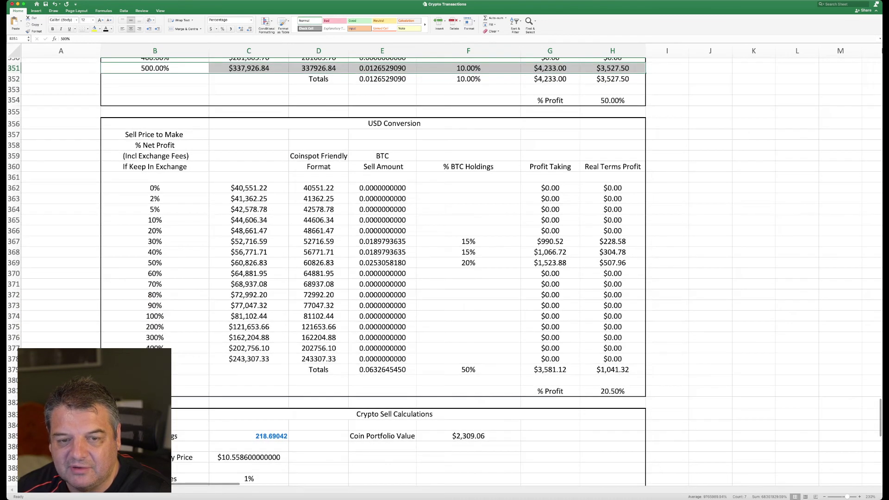
scroll(445, 271, down, 1)
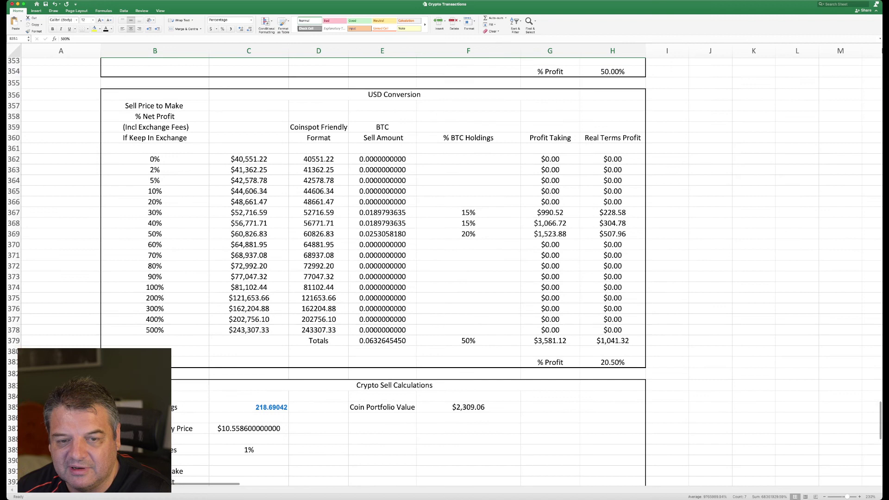
scroll(445, 272, up, 1)
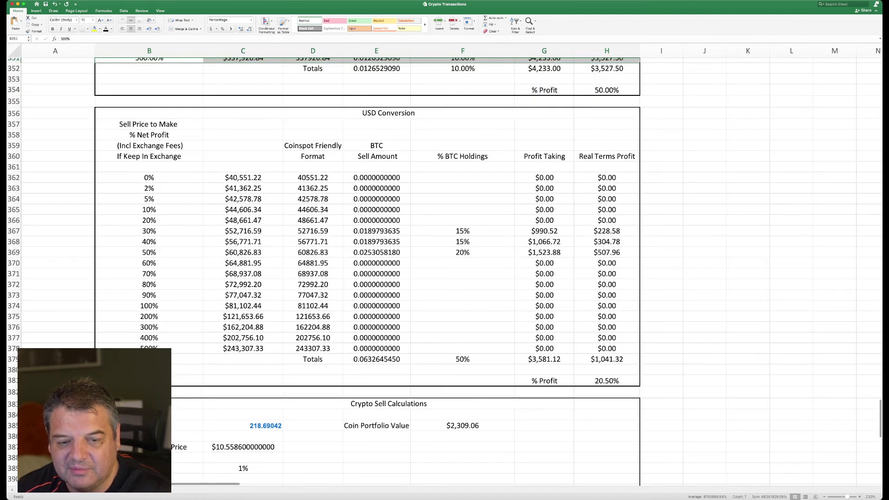
scroll(445, 271, down, 6)
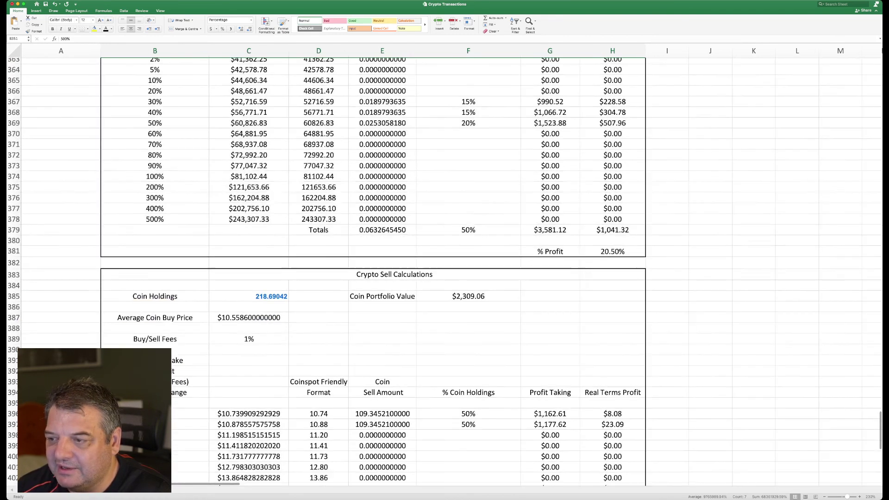
scroll(445, 272, down, 8)
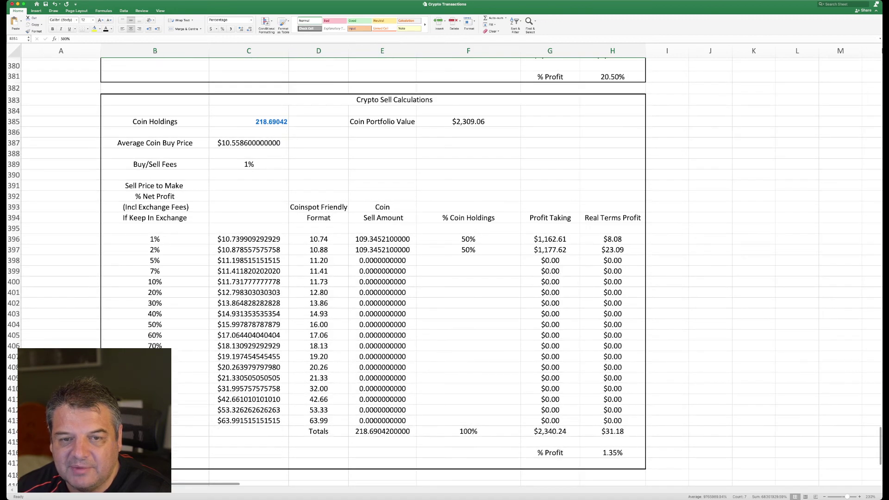
scroll(445, 272, down, 1)
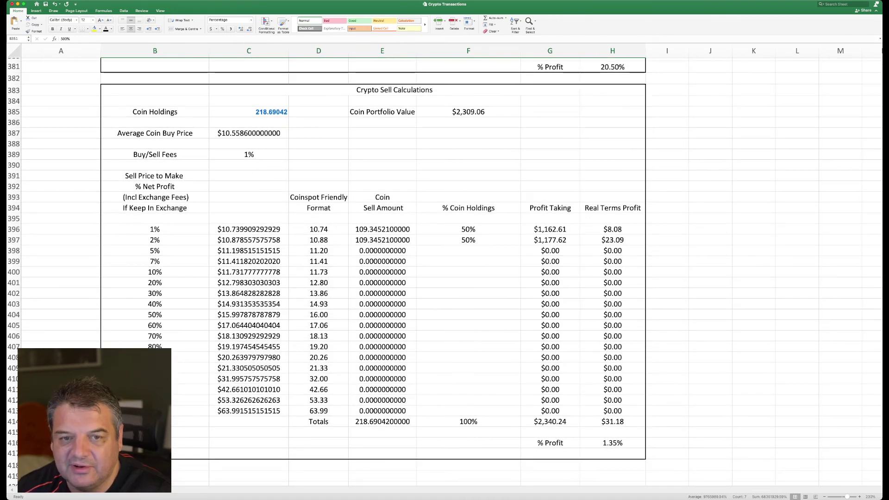
Inspect Coin Holdings in C385, the 1% target's sell price in C396 and D396, and the % Coin Holdings entries in F396 and F397.
click(383, 112)
key(Left)
key(Left)
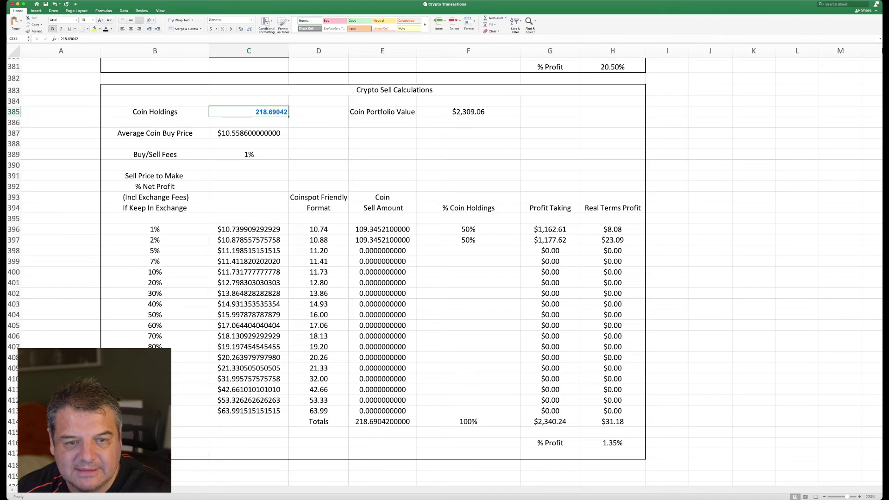
click(319, 229)
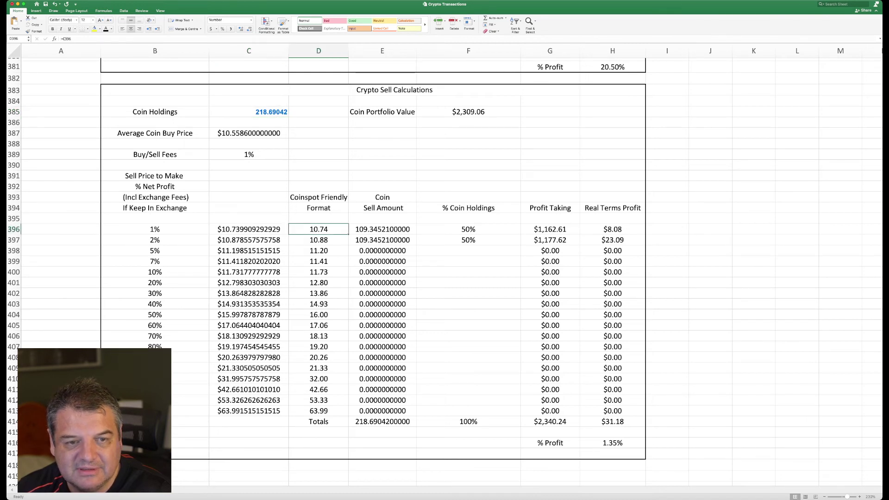
scroll(370, 260, up, 1)
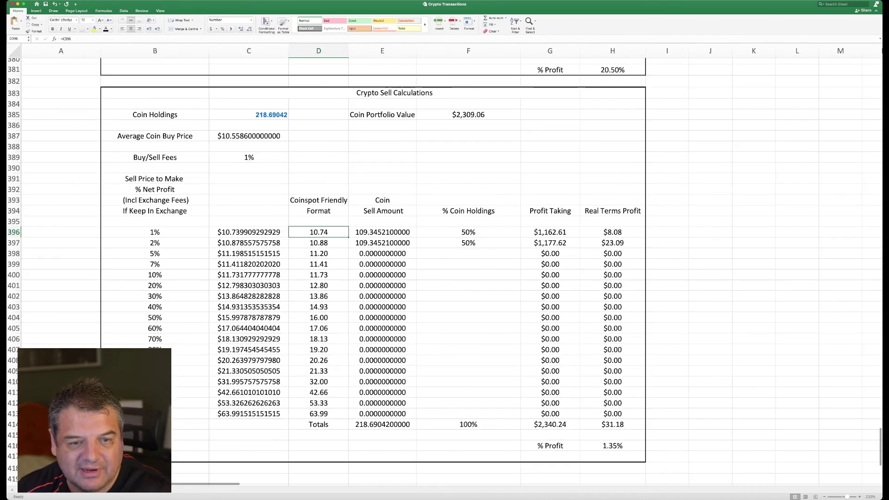
click(249, 232)
click(319, 232)
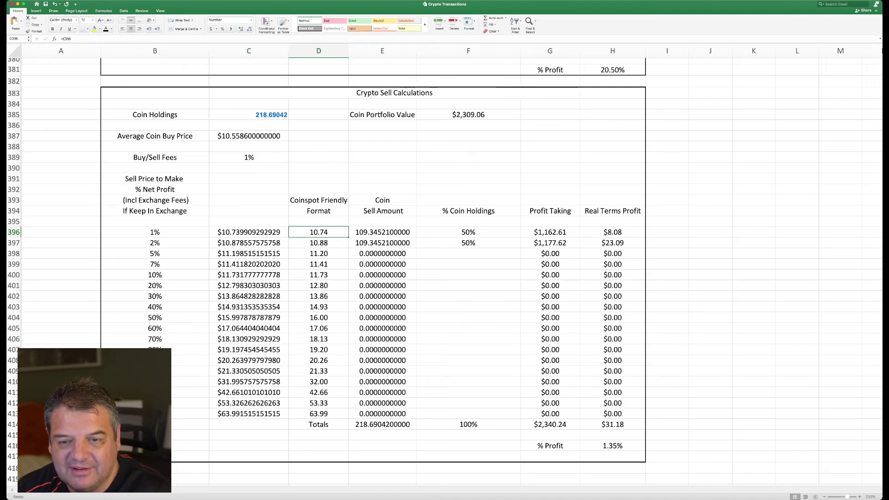
click(468, 233)
click(468, 243)
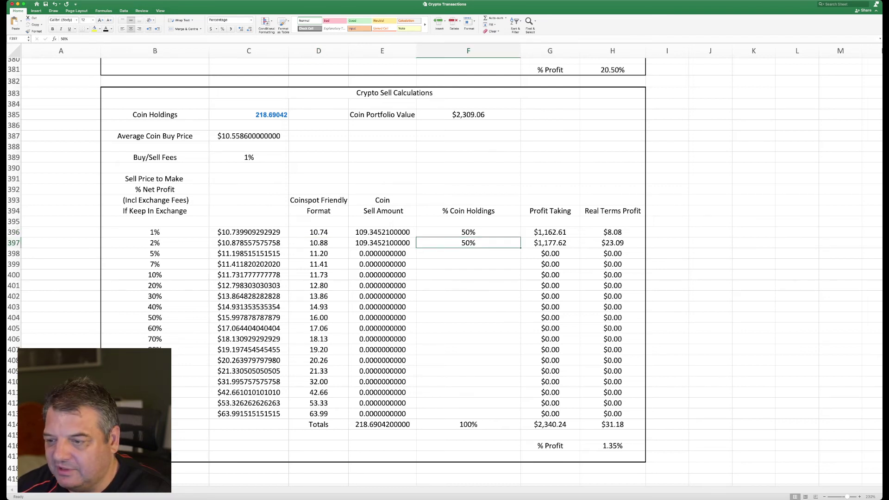
Switch to the CoinSpot Bitcoin wallet and view the Sell BTC page and the Stop Loss and Take Profit order types.
key(super+Tab)
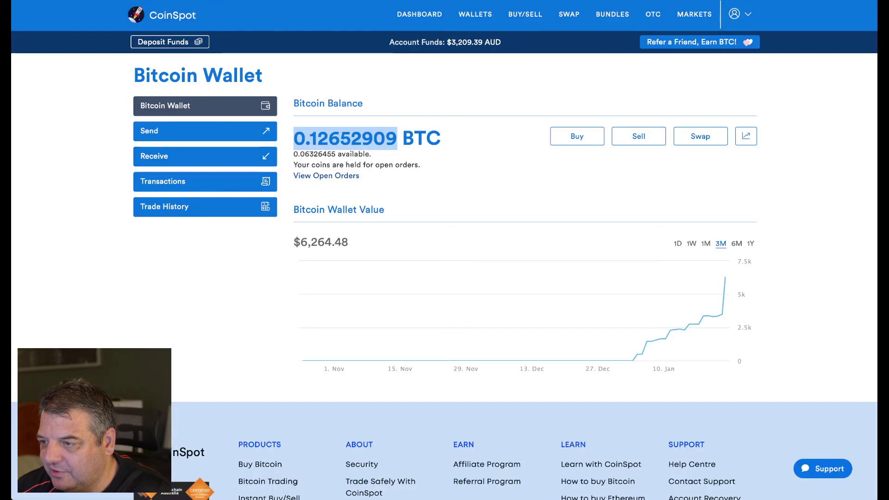
key(super+Tab)
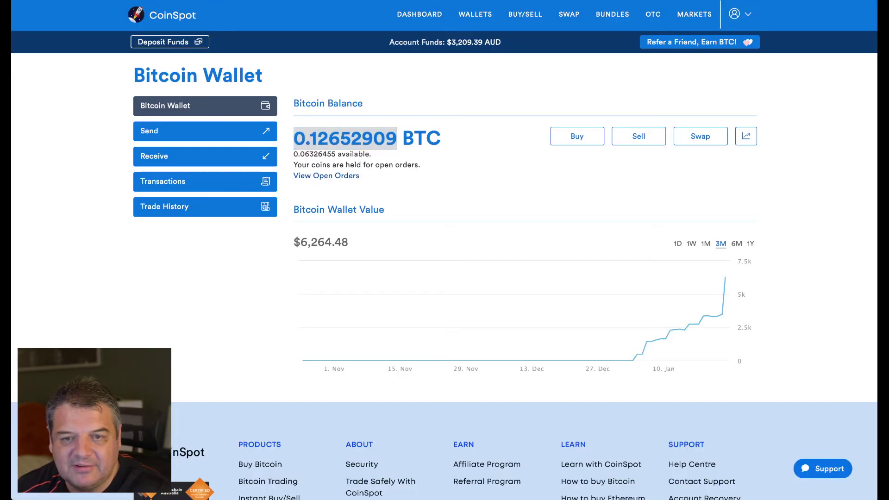
key(super+Tab)
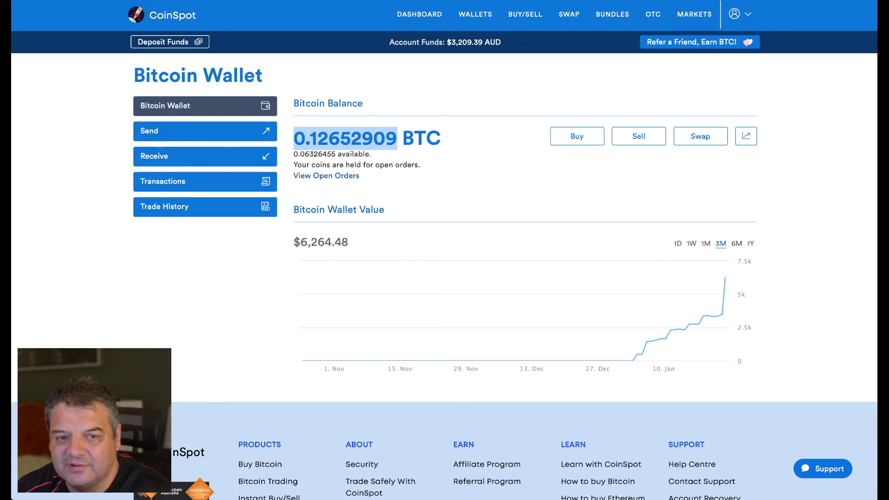
click(638, 136)
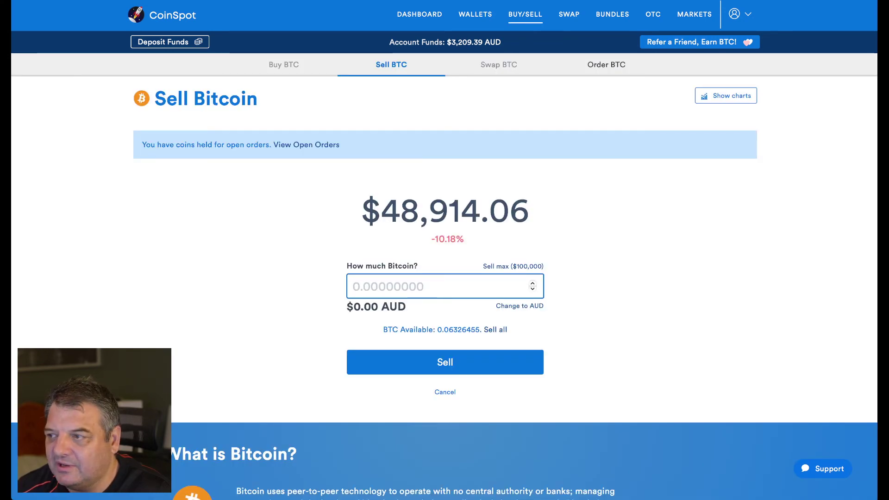
click(606, 65)
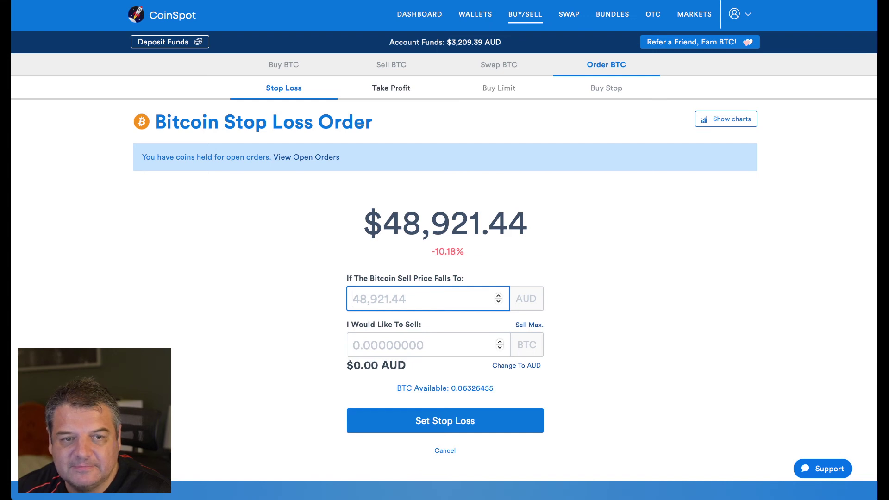
click(392, 88)
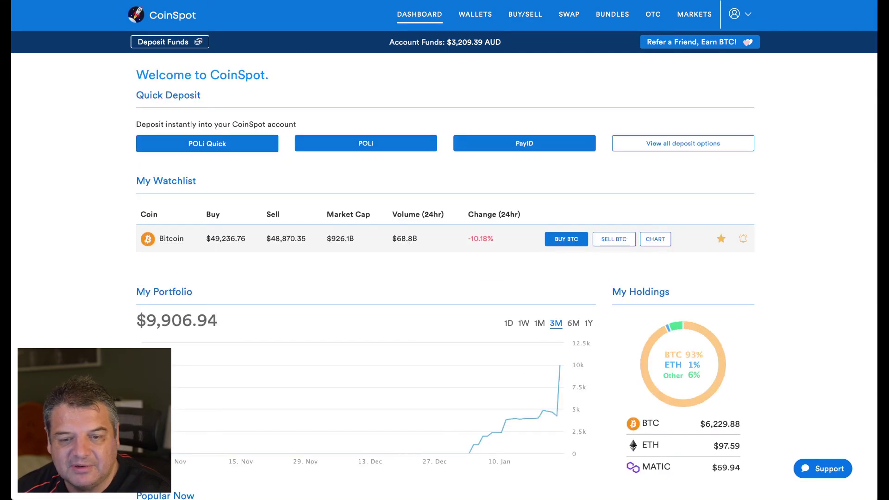
Check the watchlist and portfolio on the CoinSpot dashboard, and return to the totals section of the Crypto Transactions spreadsheet.
scroll(445, 250, down, 2)
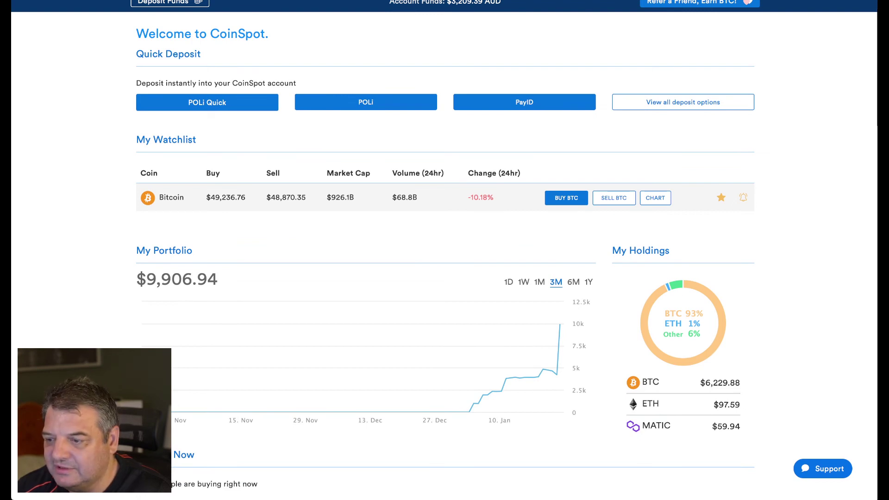
key(super+Tab)
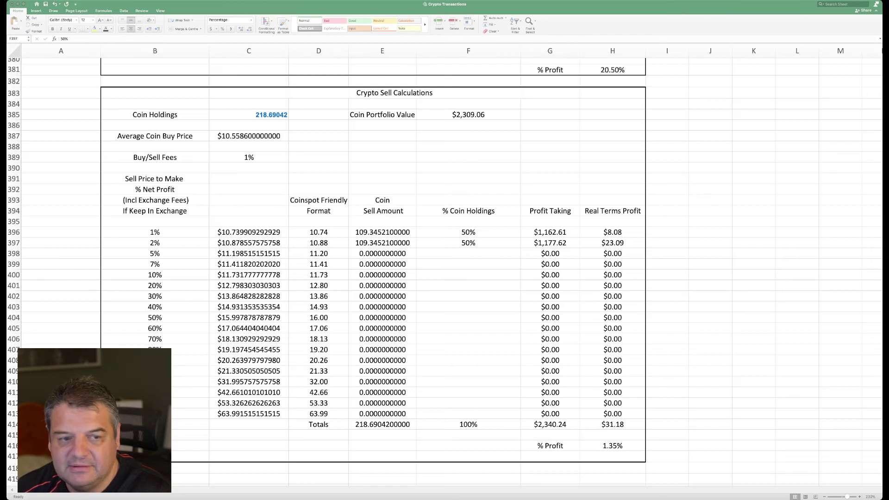
scroll(445, 273, up, 20)
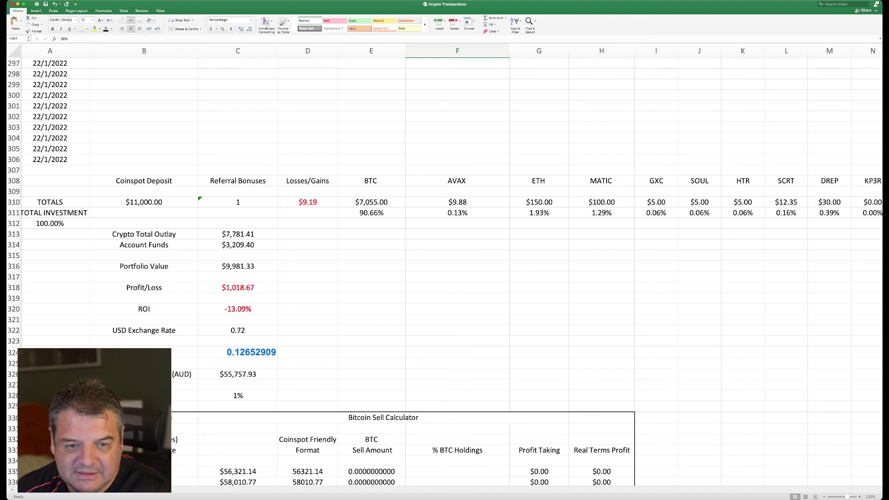
Set the Portfolio Value in C316 to 9906.94.
click(238, 266)
text(9906.94)
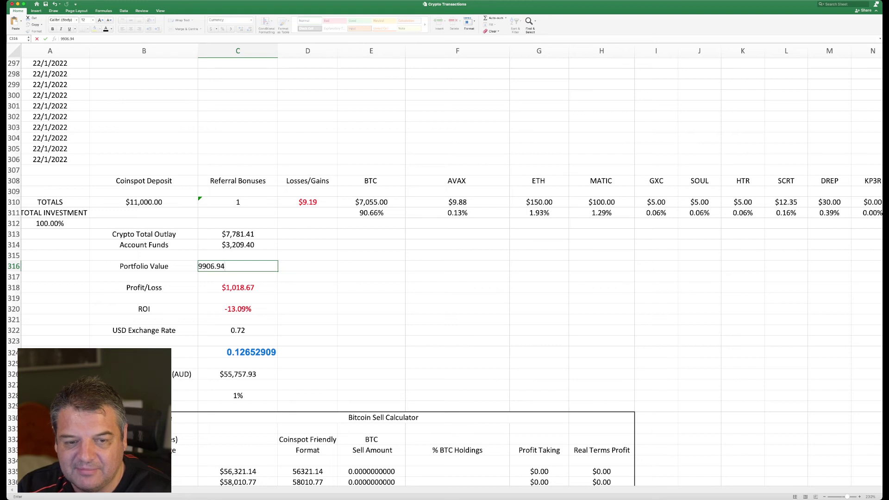
key(Return)
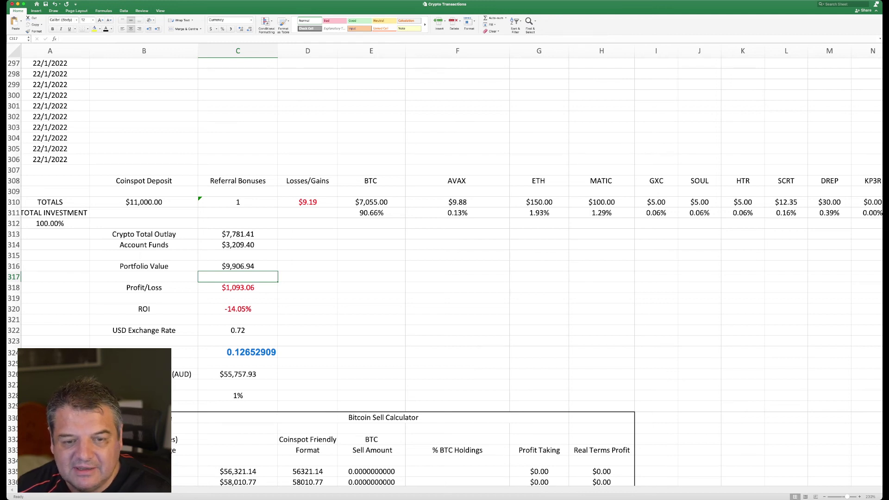
In the Bitcoin Sell Calculator, set % BTC Holdings to 10% for the 10% profit row (F338) and clear the entry in F351.
scroll(445, 273, down, 6)
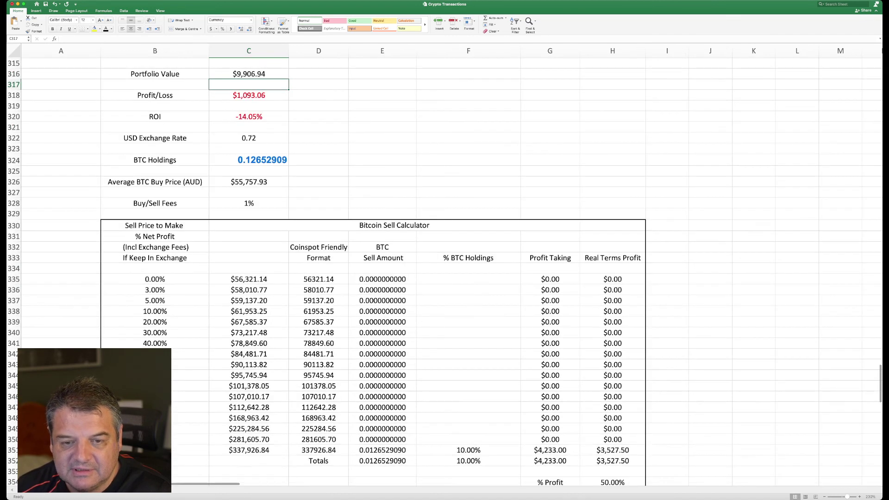
scroll(444, 274, down, 2)
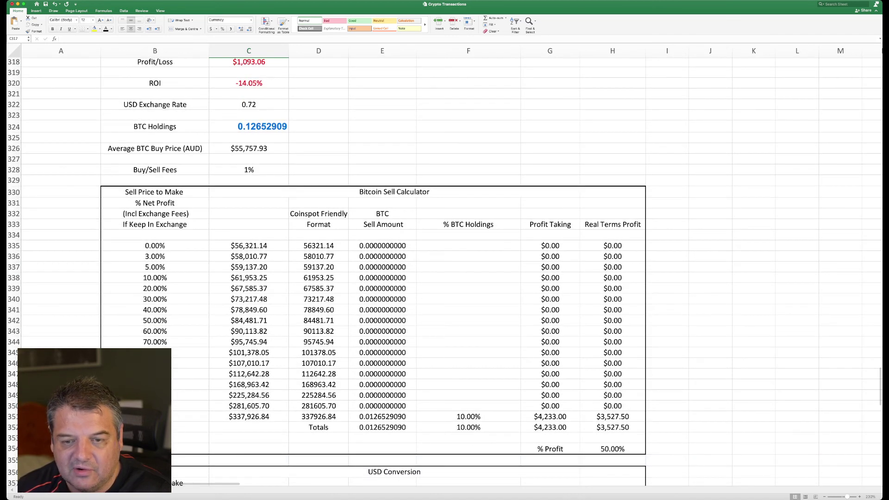
click(469, 245)
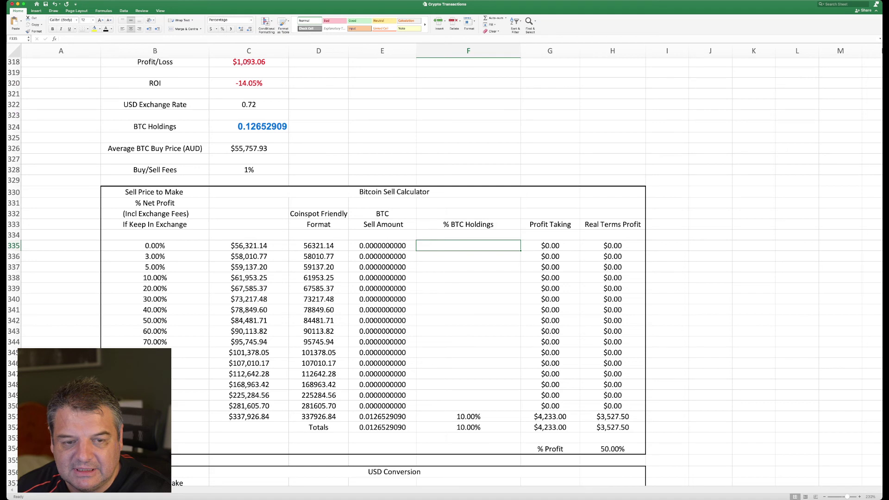
click(469, 277)
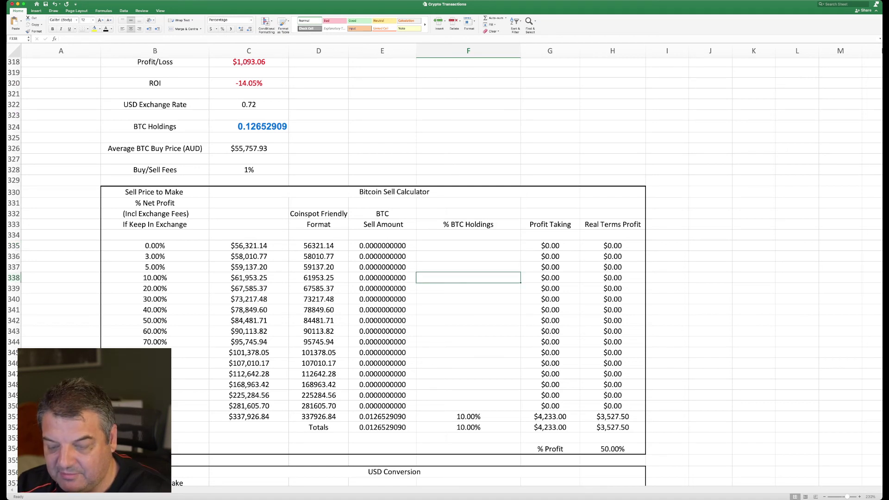
text(10)
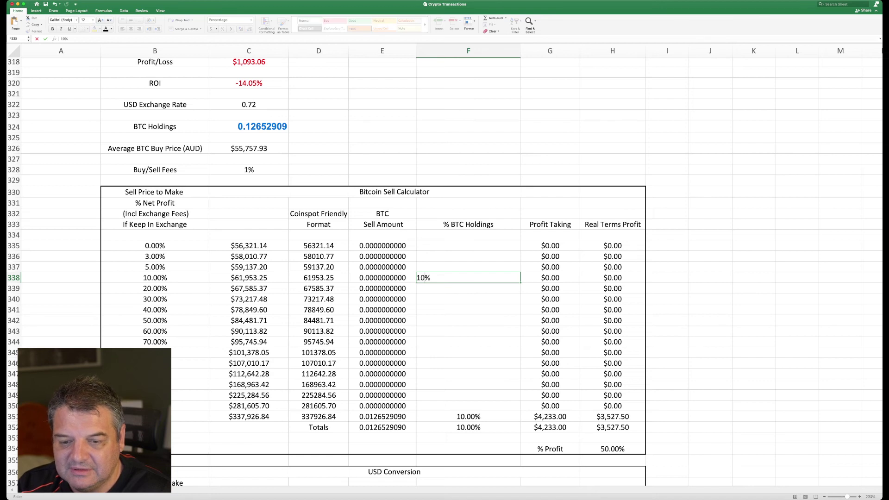
key(Return)
click(469, 417)
key(Delete)
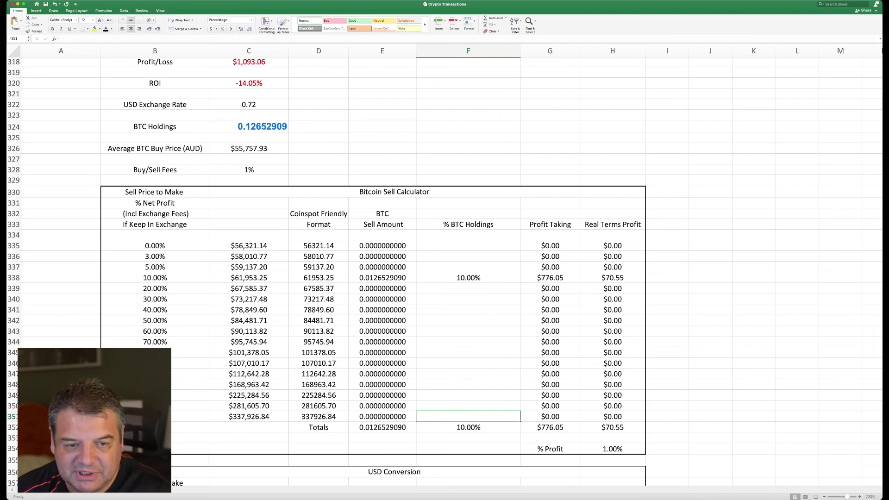
Review the 10% profit row and copy its Coinspot Friendly price from D338 into the CoinSpot Bitcoin Take Profit order as the 61953.25 AUD trigger.
drag(155, 279, 613, 278)
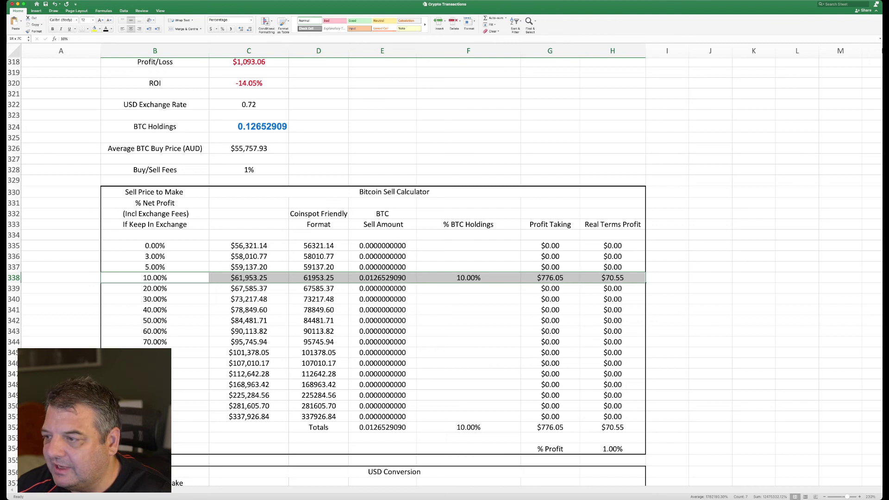
drag(613, 278, 613, 279)
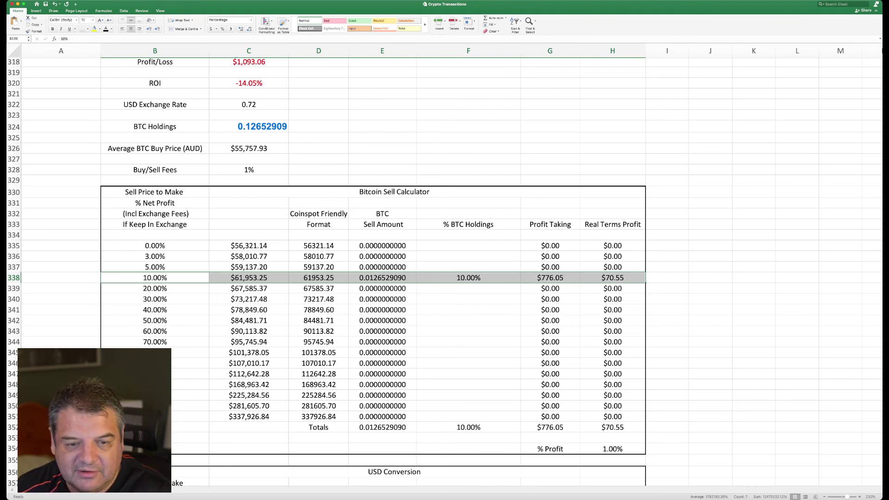
click(249, 278)
click(319, 278)
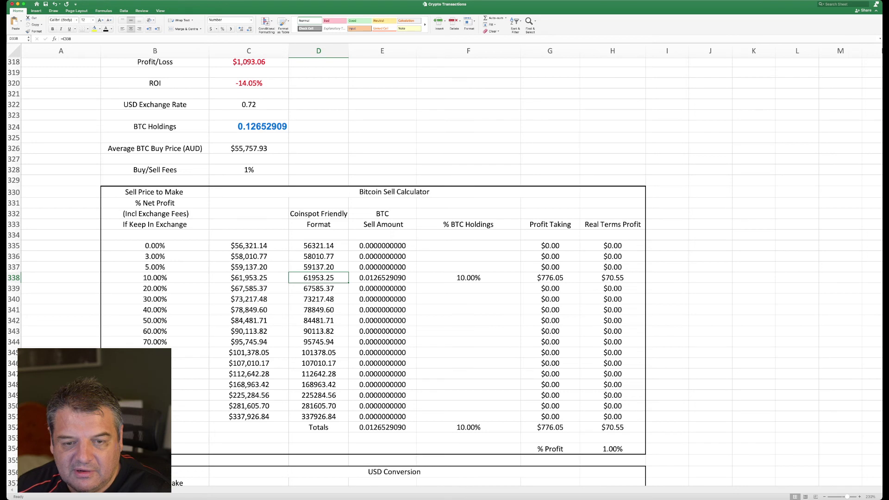
key(super+c)
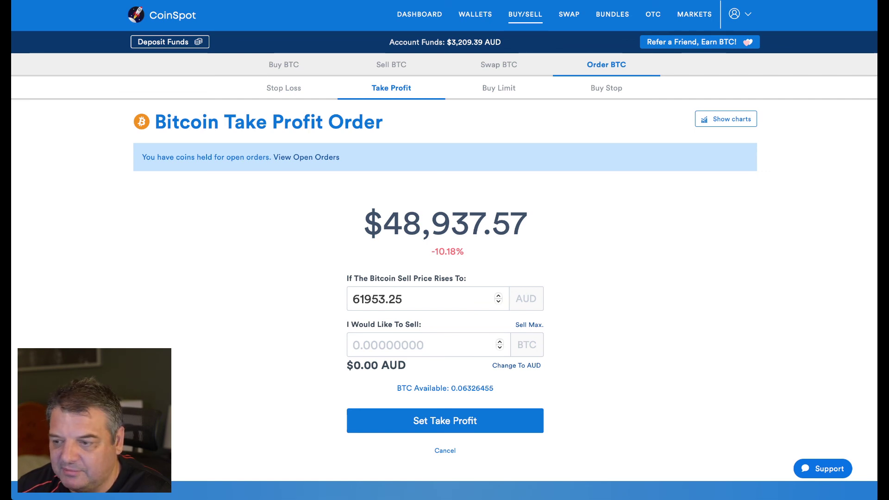
Copy the 10% row's BTC Sell Amount from E338 into the CoinSpot order as 0.0126529090 BTC and submit it for review.
key(super+Tab)
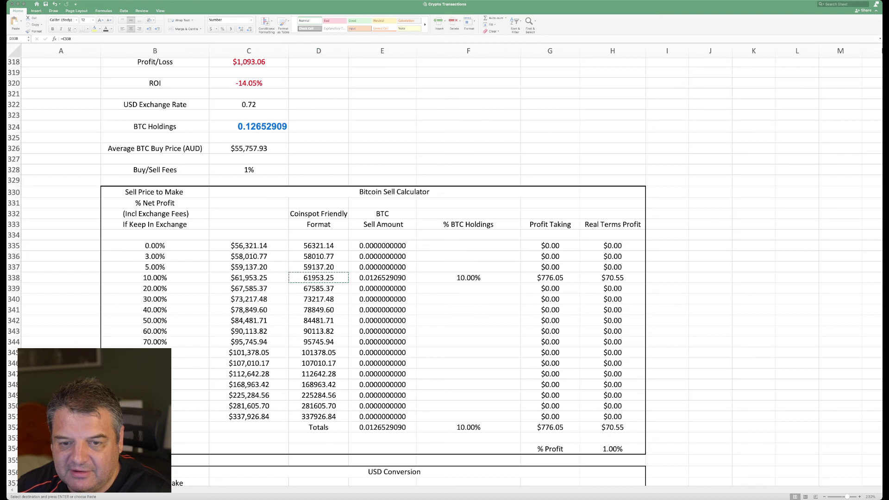
click(383, 278)
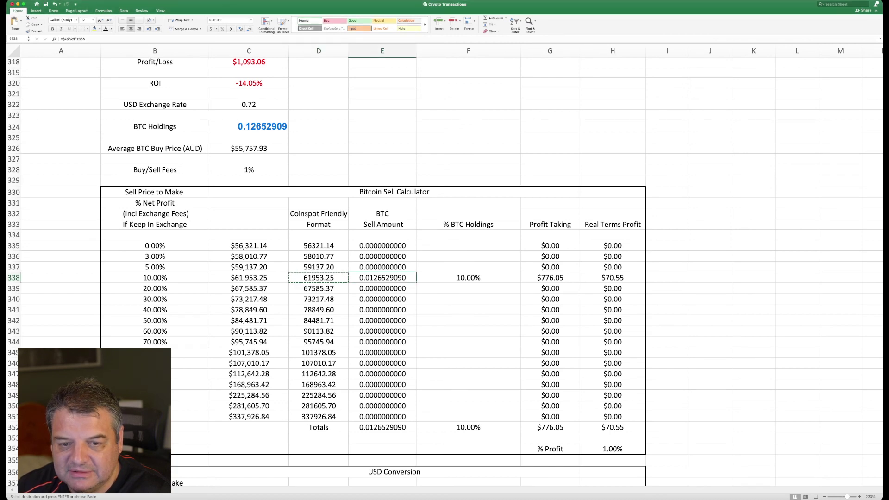
key(super+c)
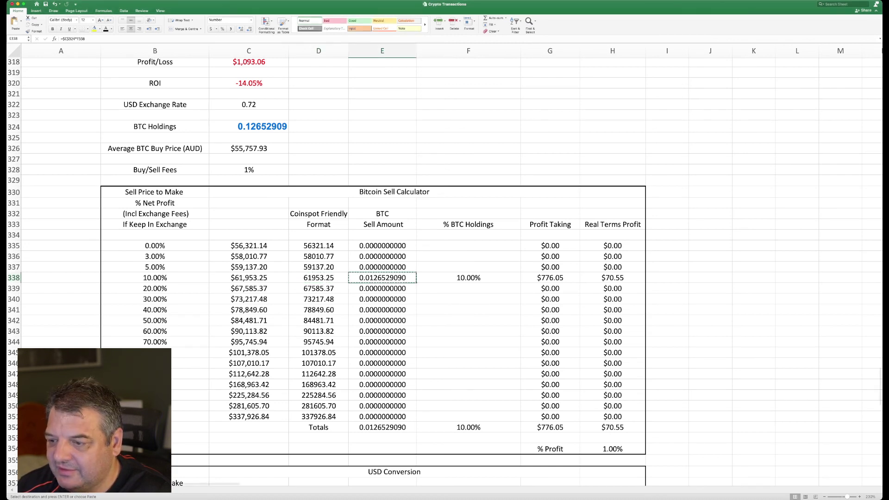
key(super+Tab)
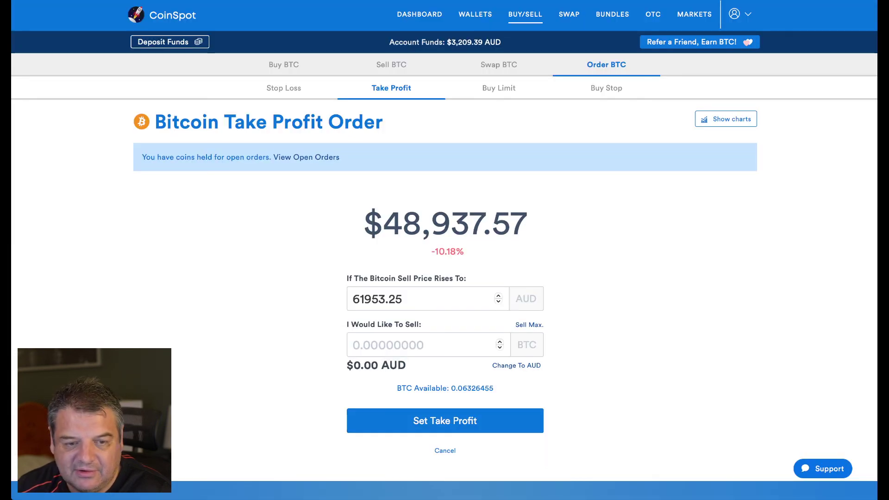
click(417, 346)
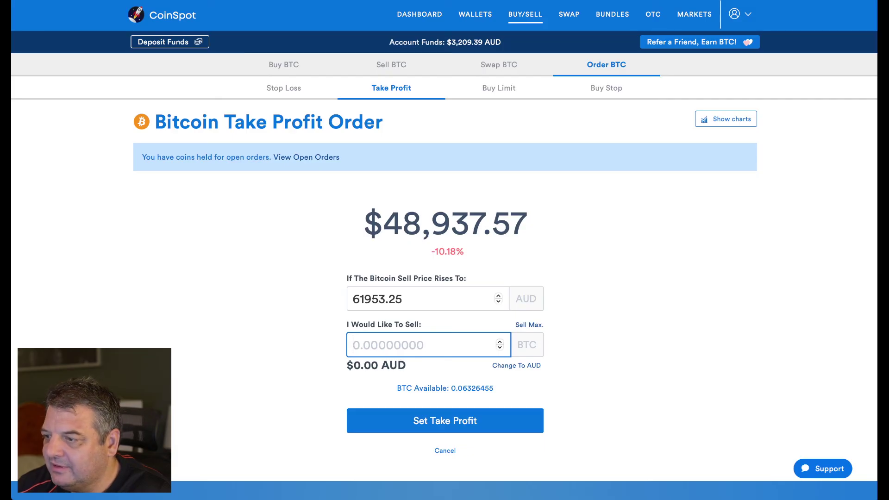
key(ctrl+v)
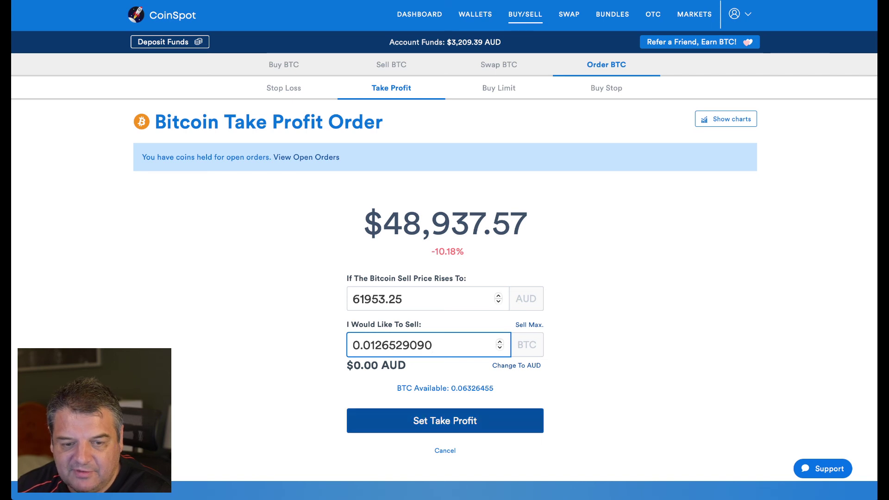
click(446, 420)
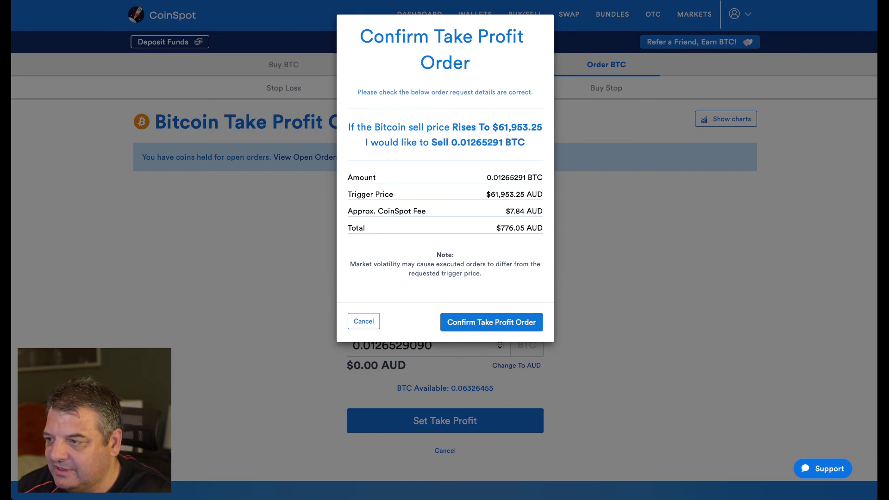
Return to the Crypto Transactions spreadsheet and examine the Real Terms Profit formula in H338 and the cells it references, including the BTC total in E310.
key(super+Tab)
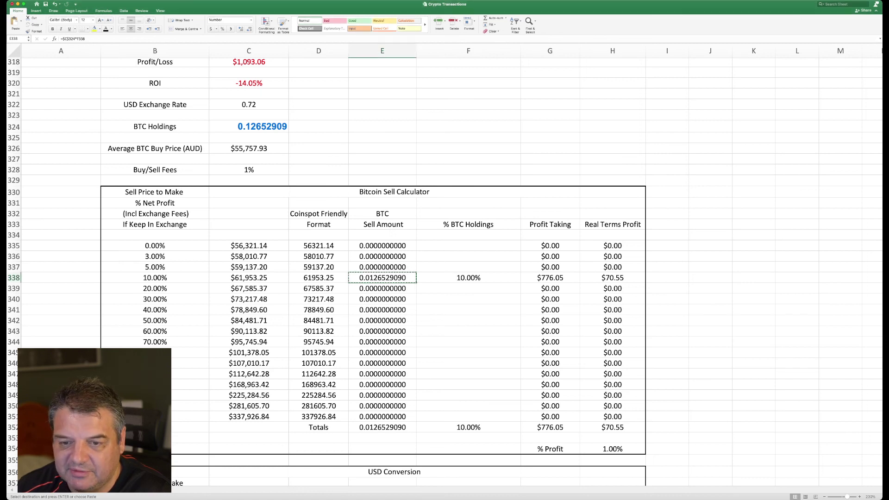
drag(155, 277, 612, 278)
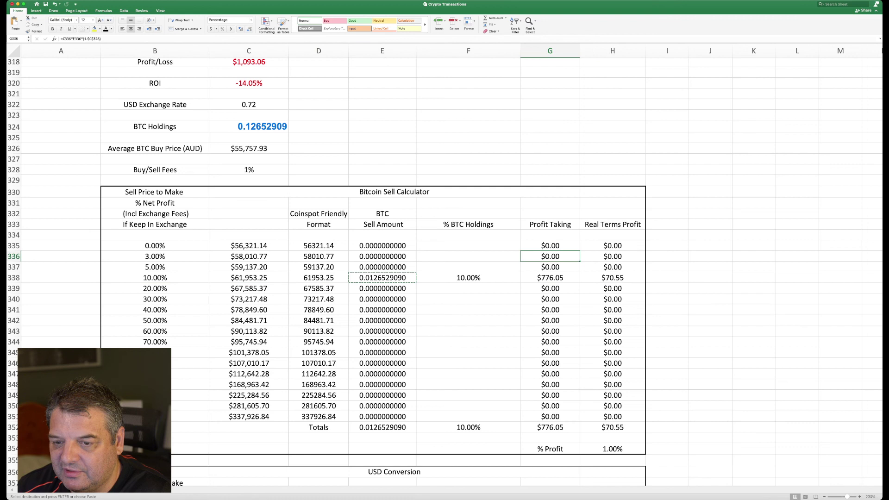
click(613, 278)
key(F2)
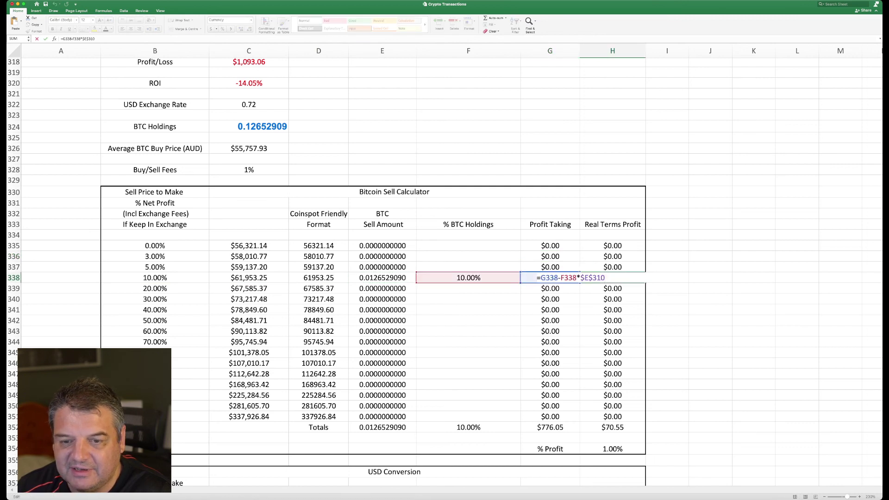
scroll(444, 271, up, 4)
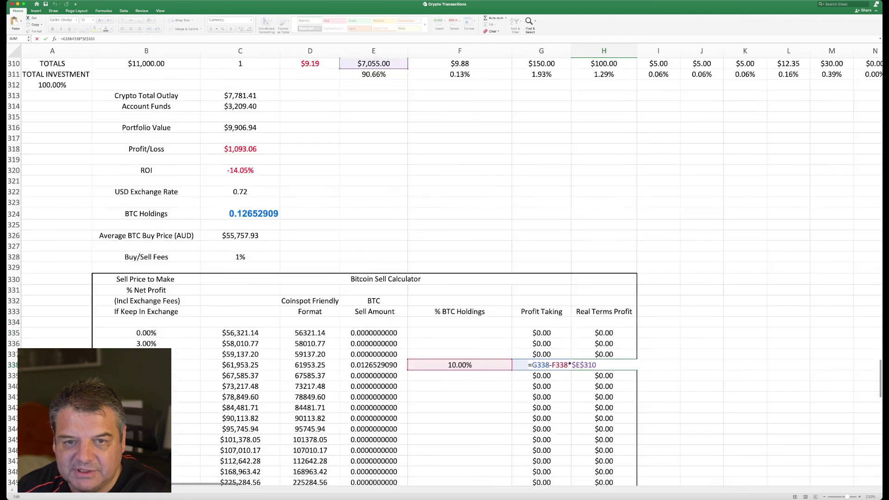
scroll(445, 272, up, 1)
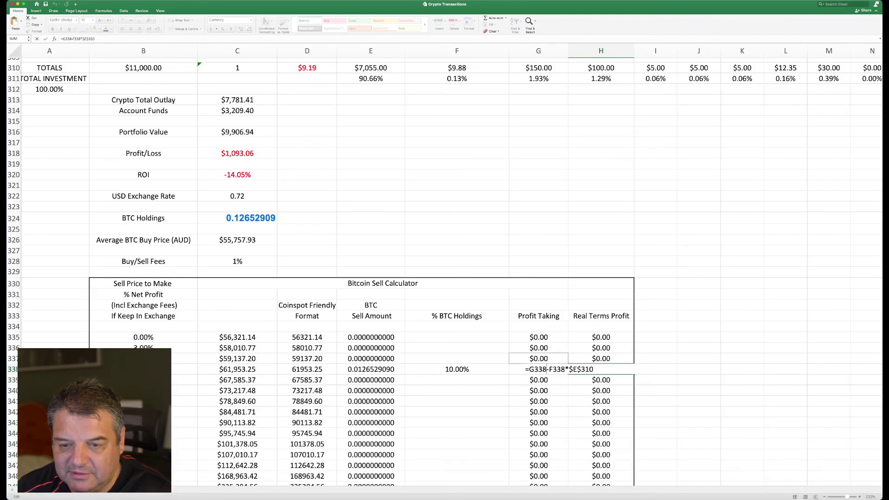
key(Return)
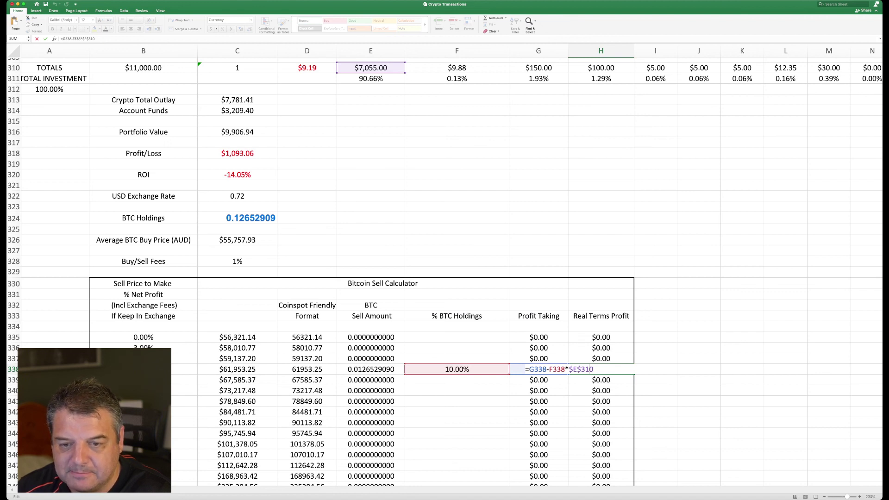
scroll(444, 273, left, 1)
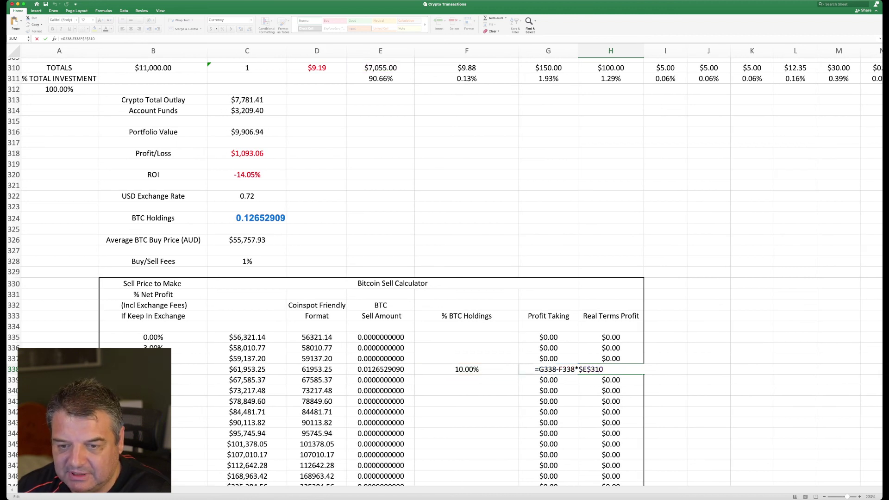
key(Escape)
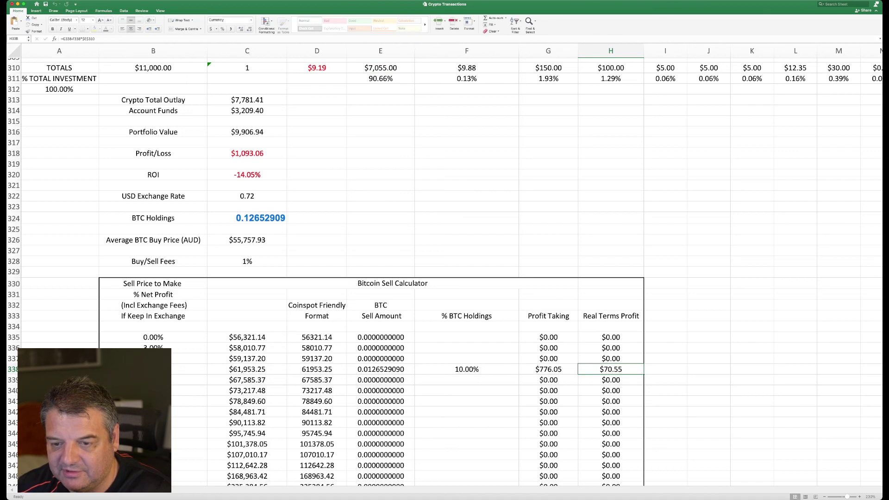
key(F2)
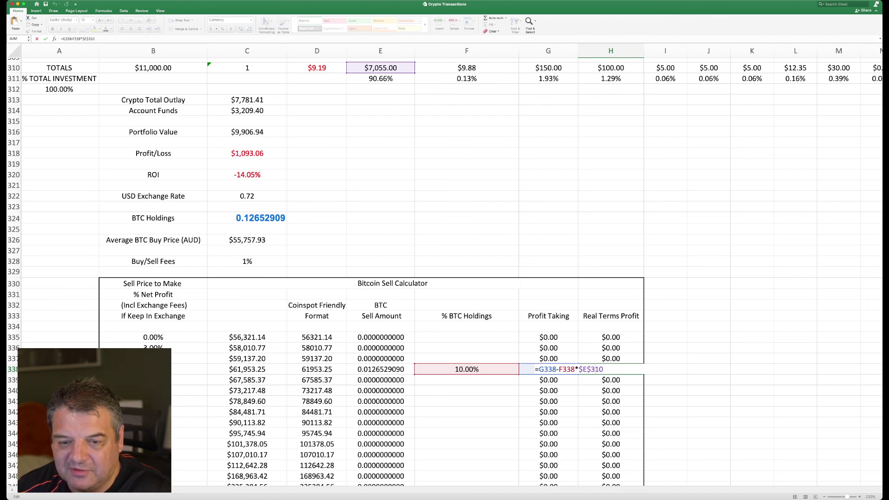
key(Return)
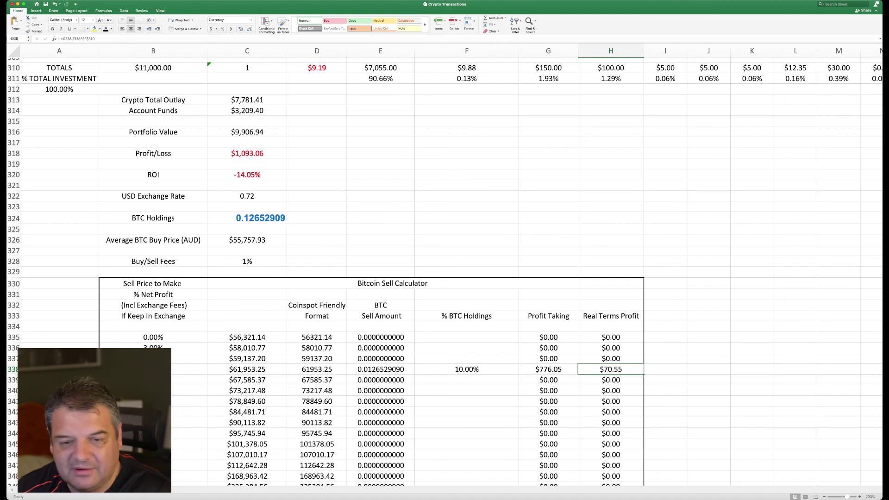
Switch back to CoinSpot and dismiss the Take Profit order confirmation without placing the order.
scroll(445, 272, down, 1)
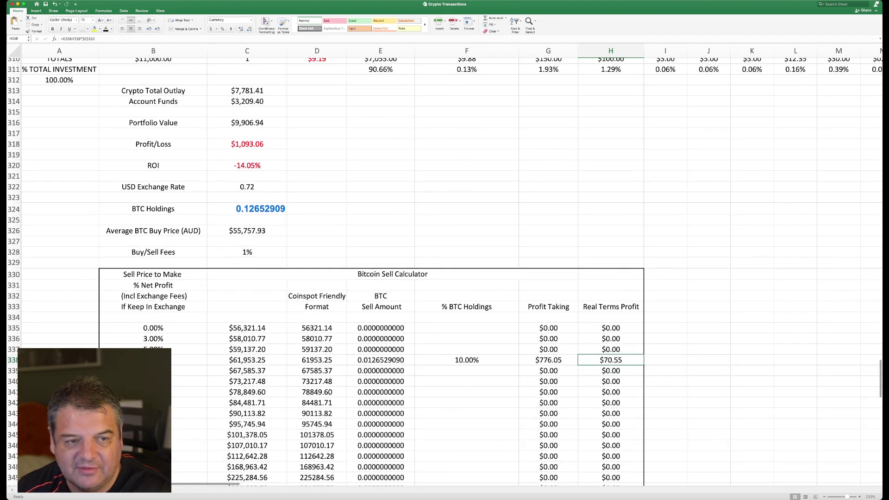
key(super+Tab)
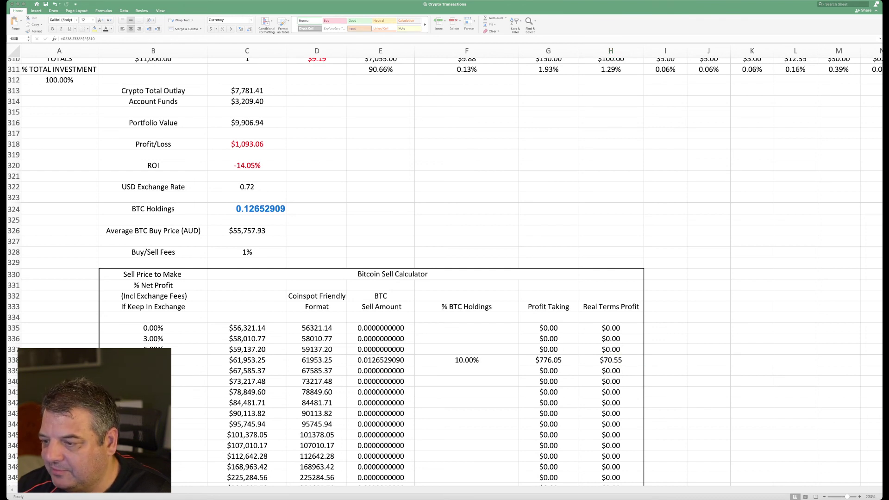
key(super+Tab)
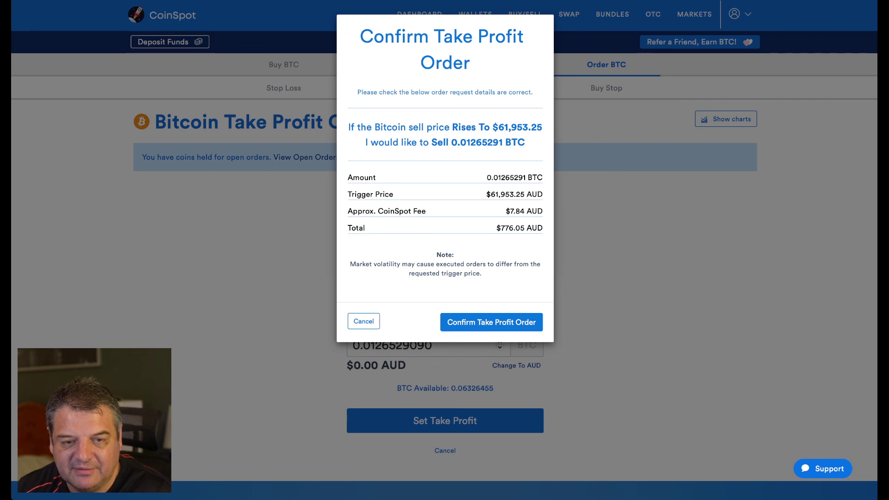
key(Escape)
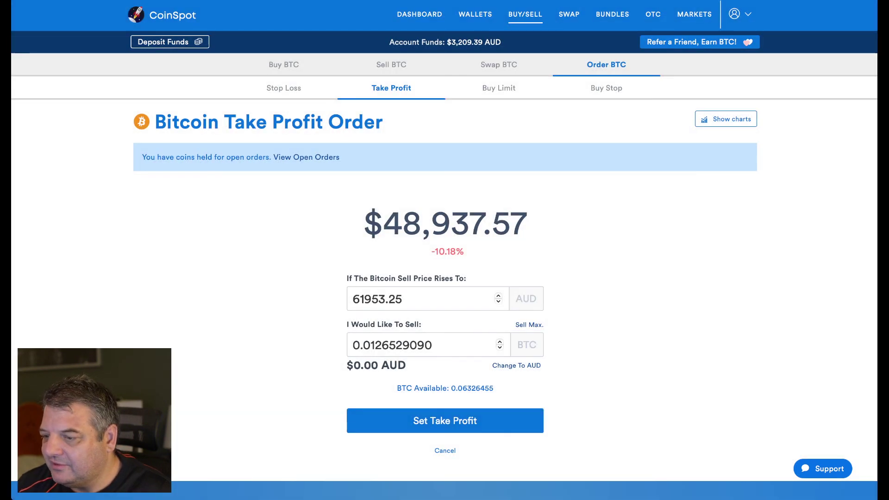